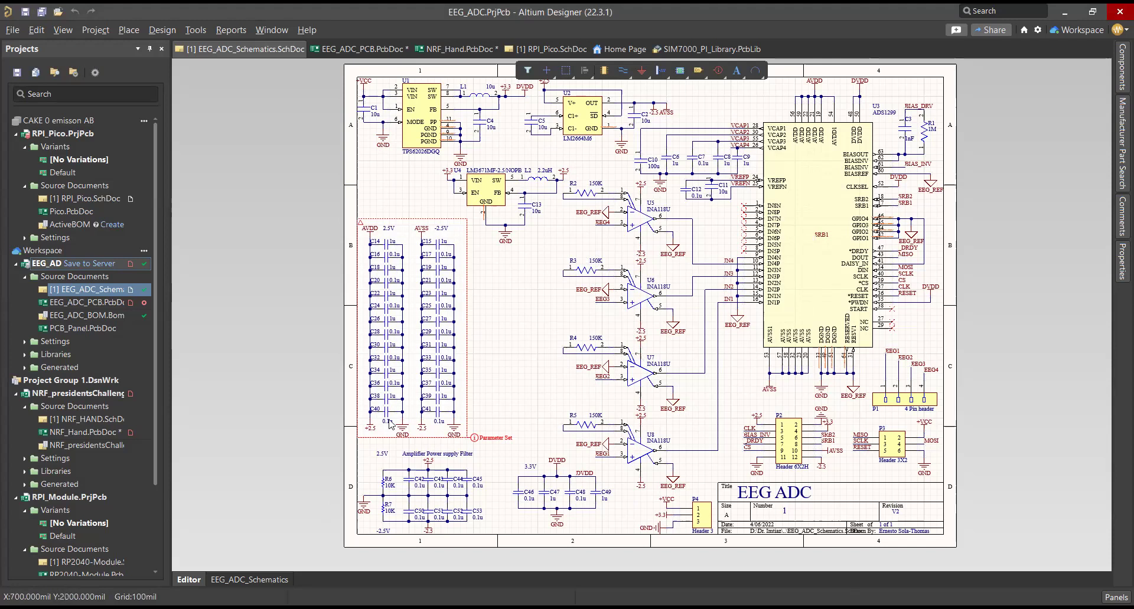
Examine the EEG ADC schematic sheet, from the voltage regulators down to the power supply filter capacitors.
scroll(525, 239, up, 1)
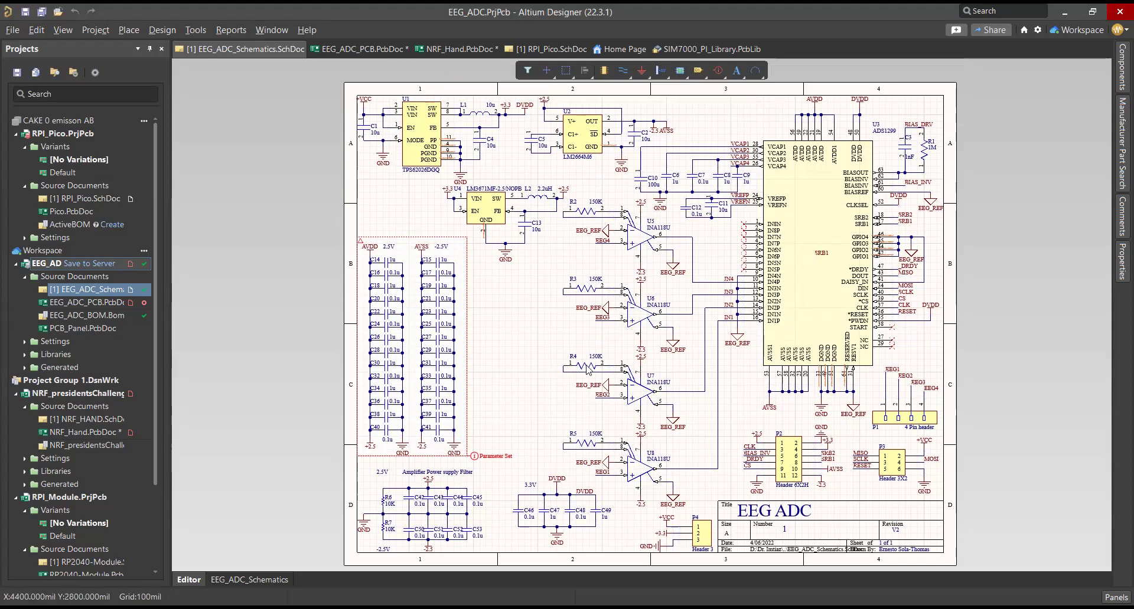
scroll(511, 343, down, 1)
scroll(512, 343, up, 1)
scroll(514, 348, down, 1)
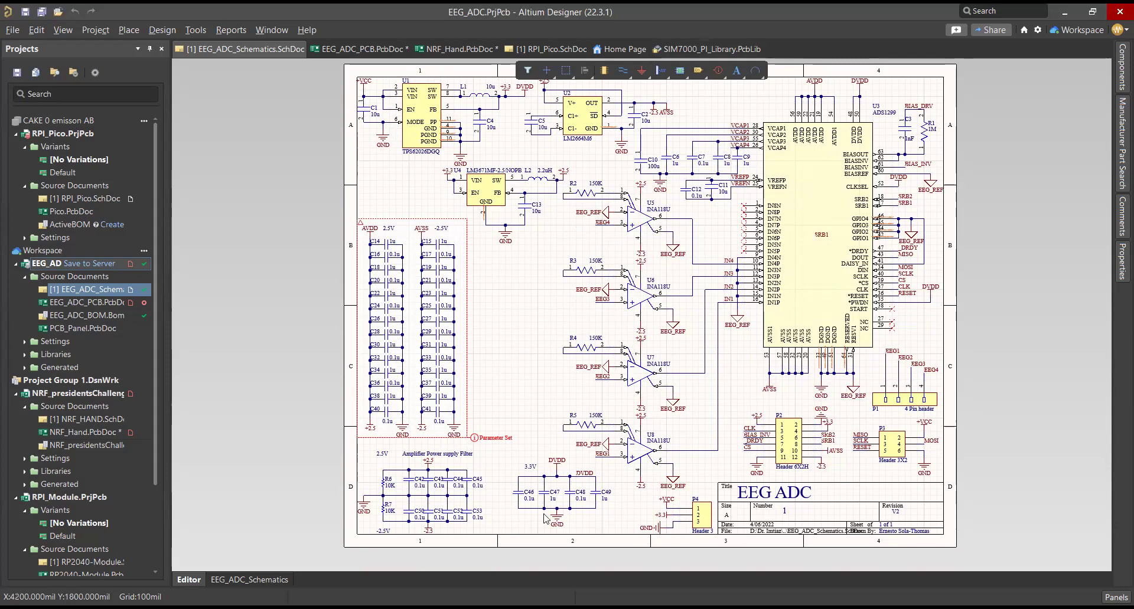
ctrl+scroll(545, 314, up, 3)
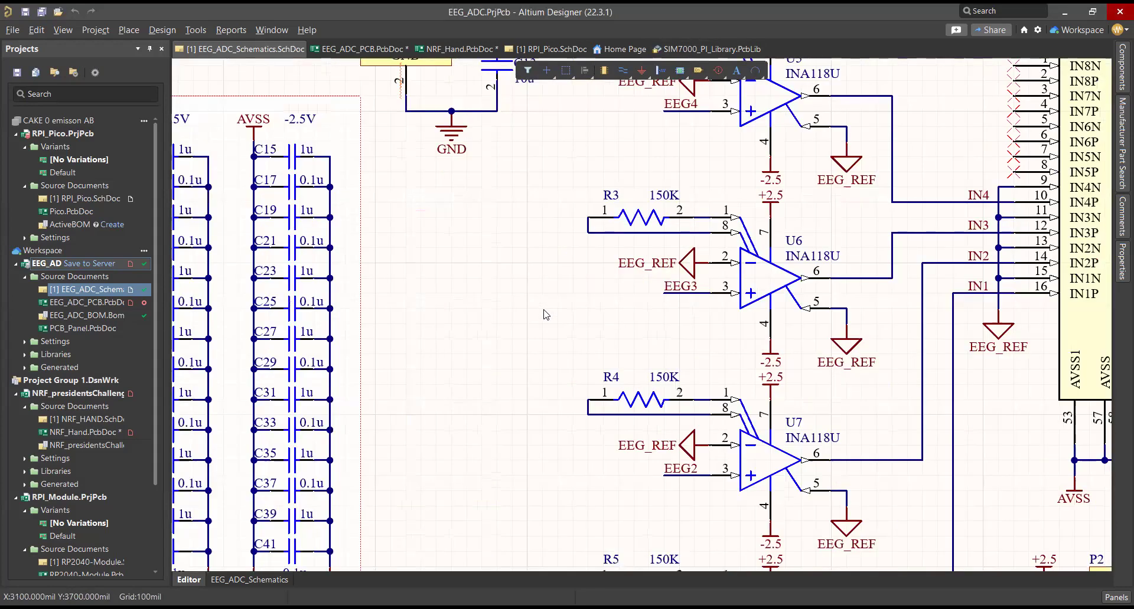
ctrl+scroll(555, 310, down, 2)
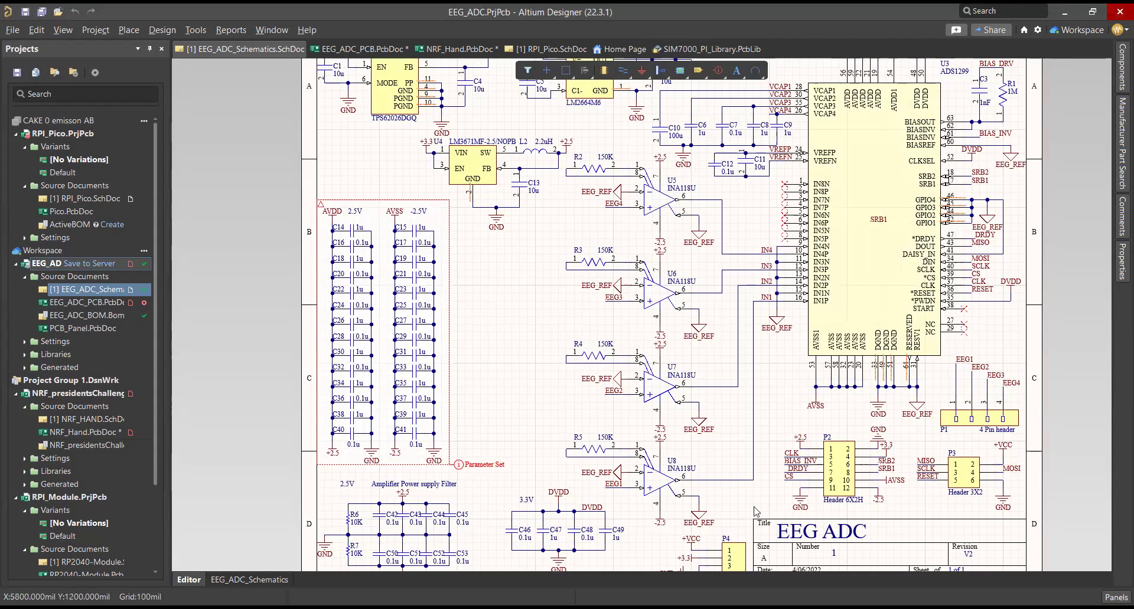
scroll(653, 300, up, 1)
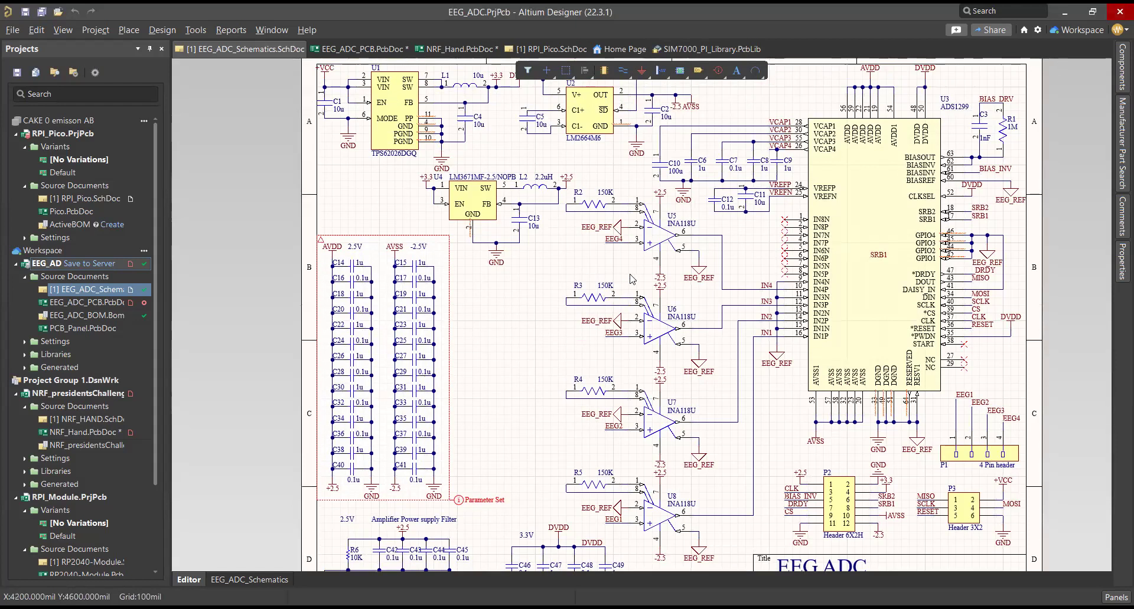
ctrl+scroll(454, 377, up, 2)
scroll(449, 390, up, 1)
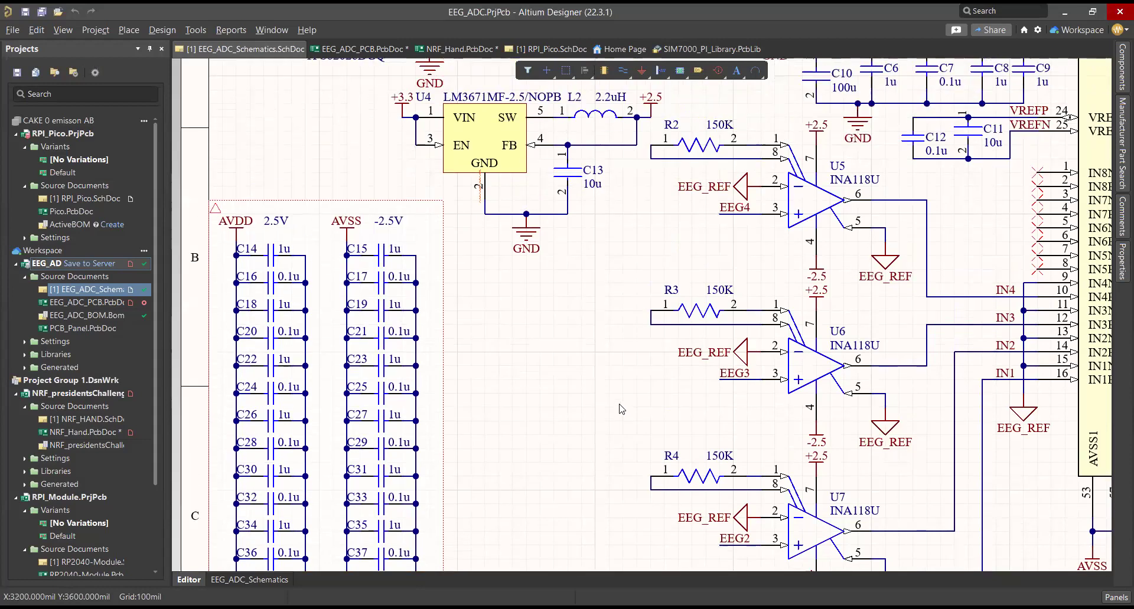
Examine the four INA118U amplifier channels and how their outputs connect to the ADS1299 inputs.
shift+scroll(440, 401, right, 1)
scroll(434, 413, down, 3)
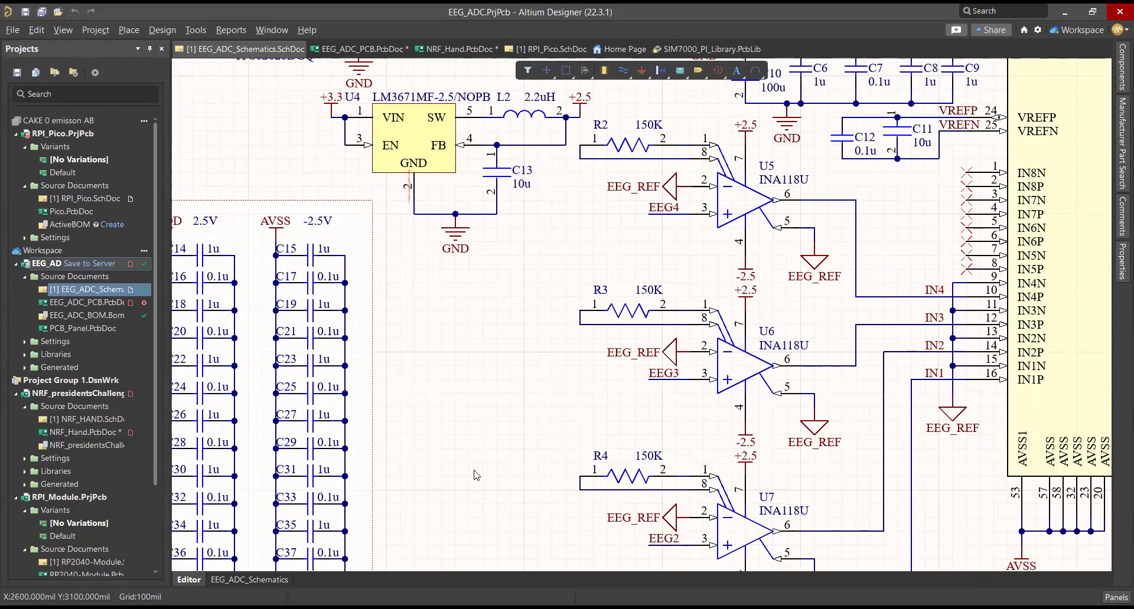
scroll(473, 453, up, 4)
scroll(472, 451, down, 4)
scroll(473, 449, down, 1)
scroll(472, 447, up, 1)
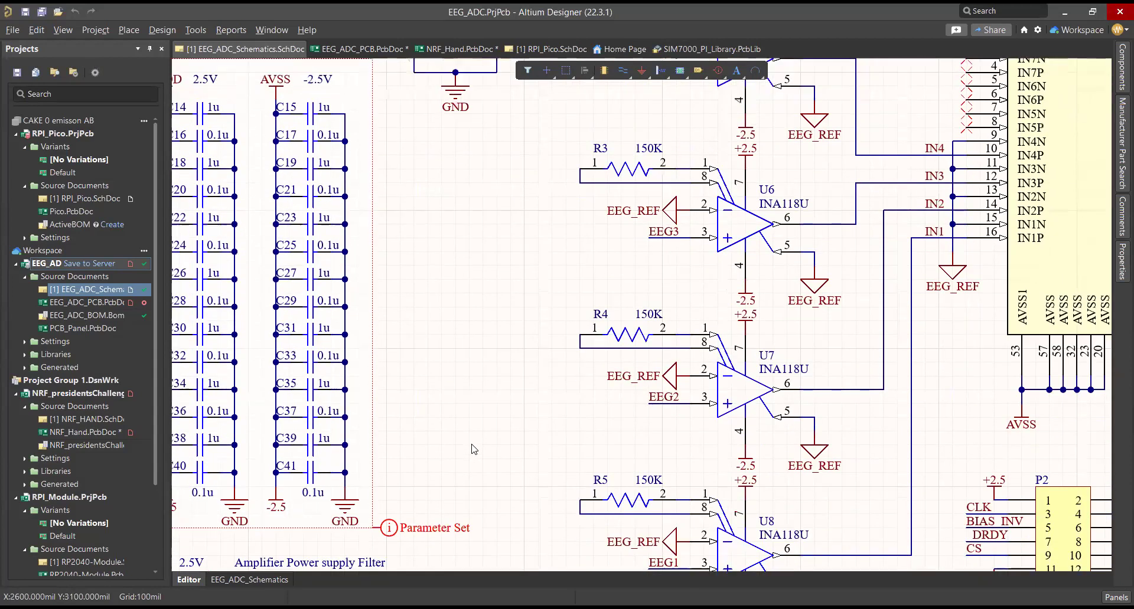
scroll(490, 354, up, 3)
scroll(500, 374, down, 3)
ctrl+scroll(482, 221, down, 5)
ctrl+scroll(484, 236, up, 4)
ctrl+scroll(485, 244, down, 5)
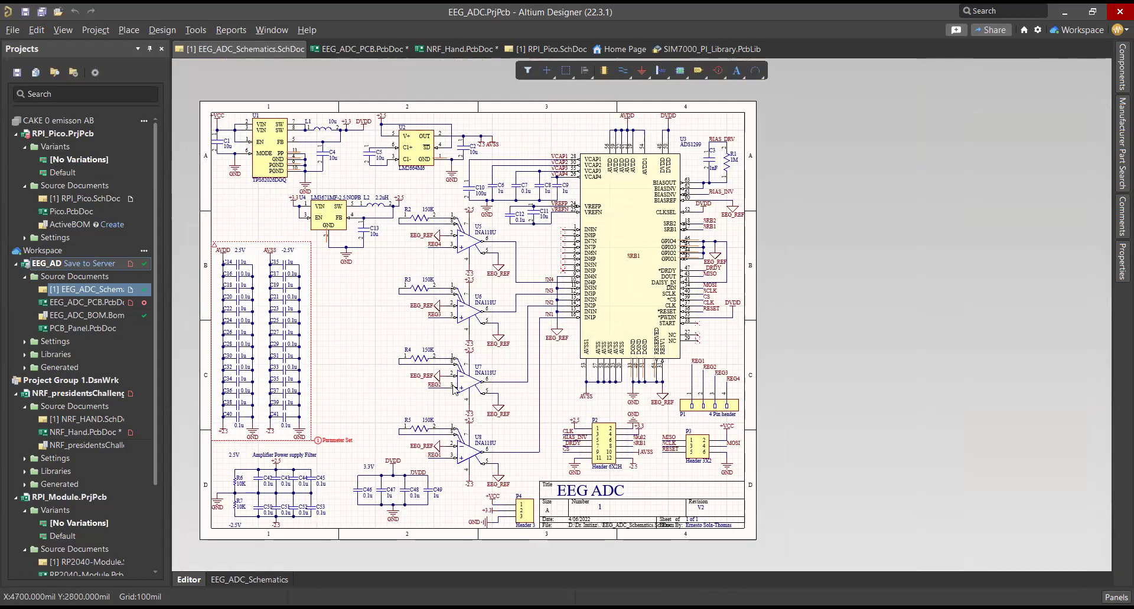
ctrl+scroll(469, 375, up, 3)
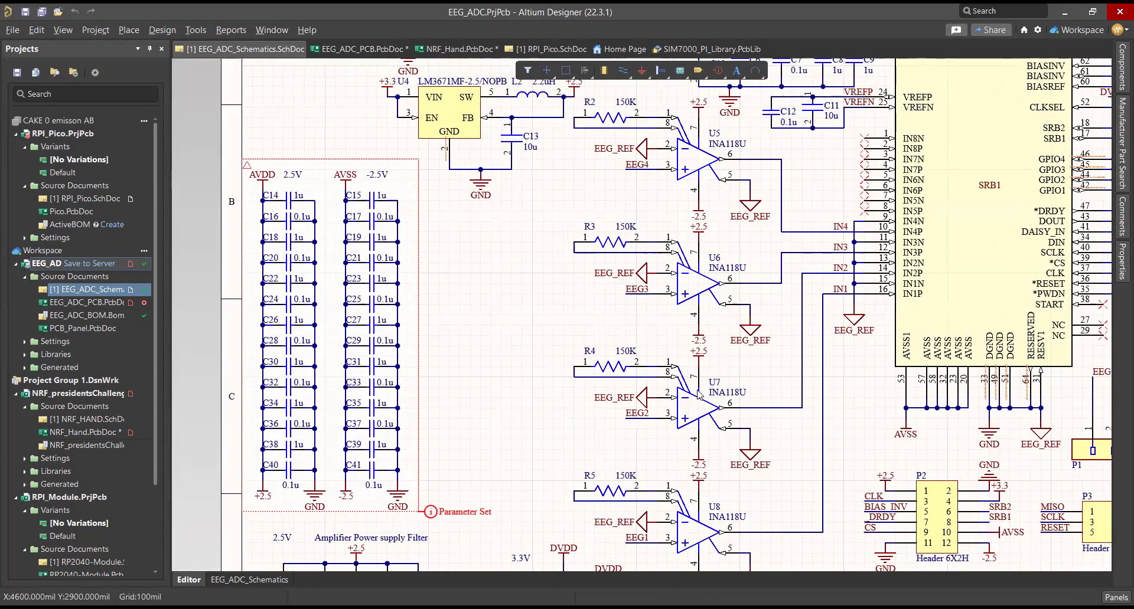
Highlight the AVDD and AVSS decoupling capacitor banks, undoing the stray move of the AVDD power port and clearing the selection.
ctrl+scroll(698, 395, down, 2)
ctrl+scroll(514, 393, up, 5)
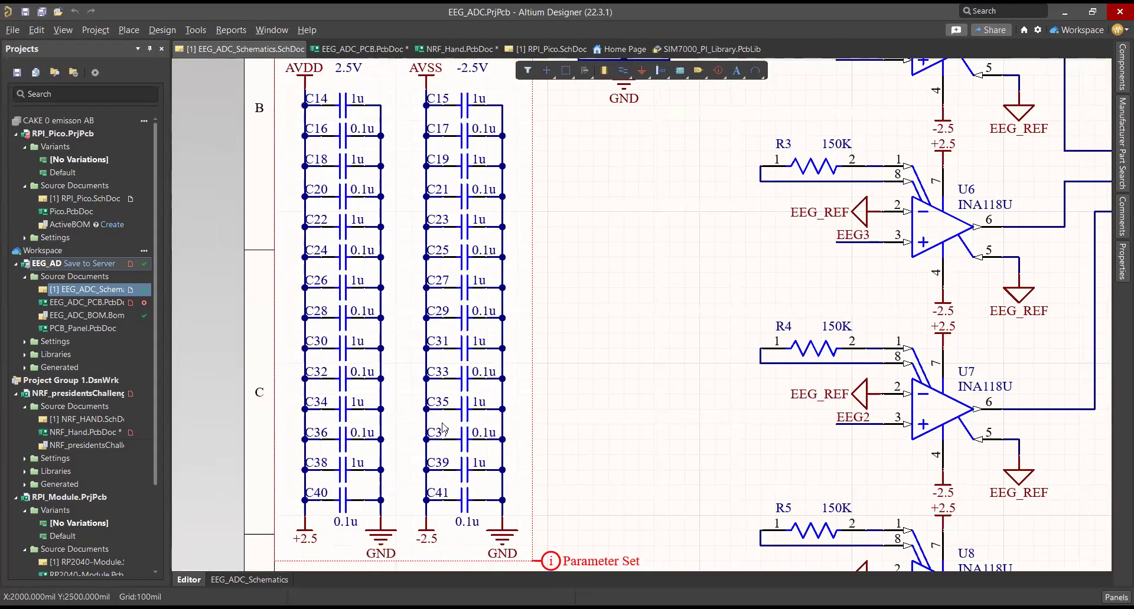
drag(302, 78, 471, 430)
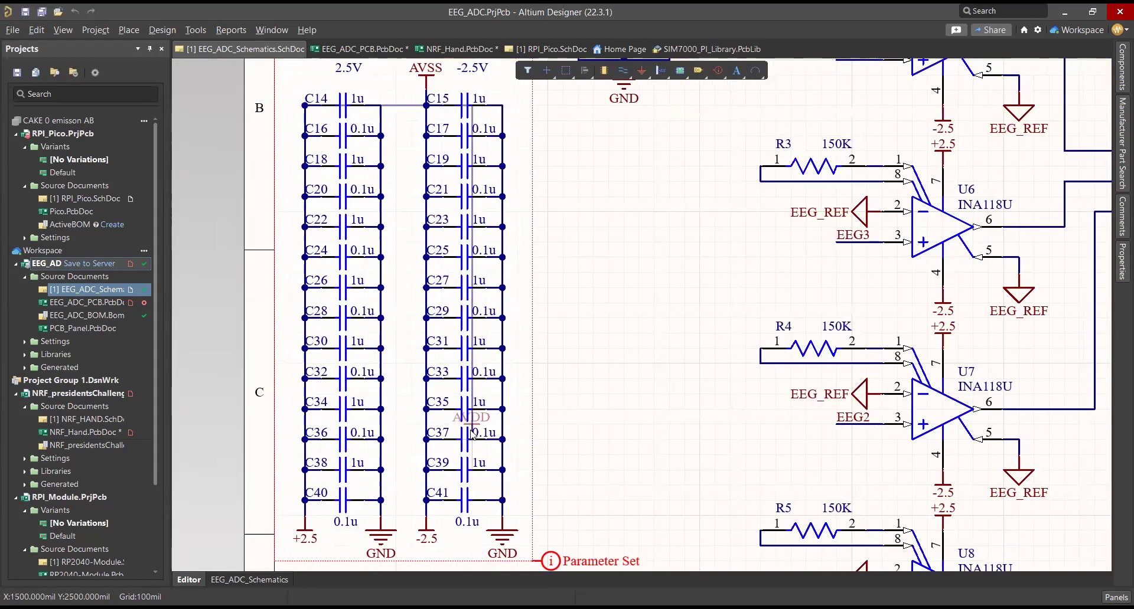
key(ctrl+z)
ctrl+scroll(609, 324, down, 1)
ctrl+scroll(610, 323, down, 1)
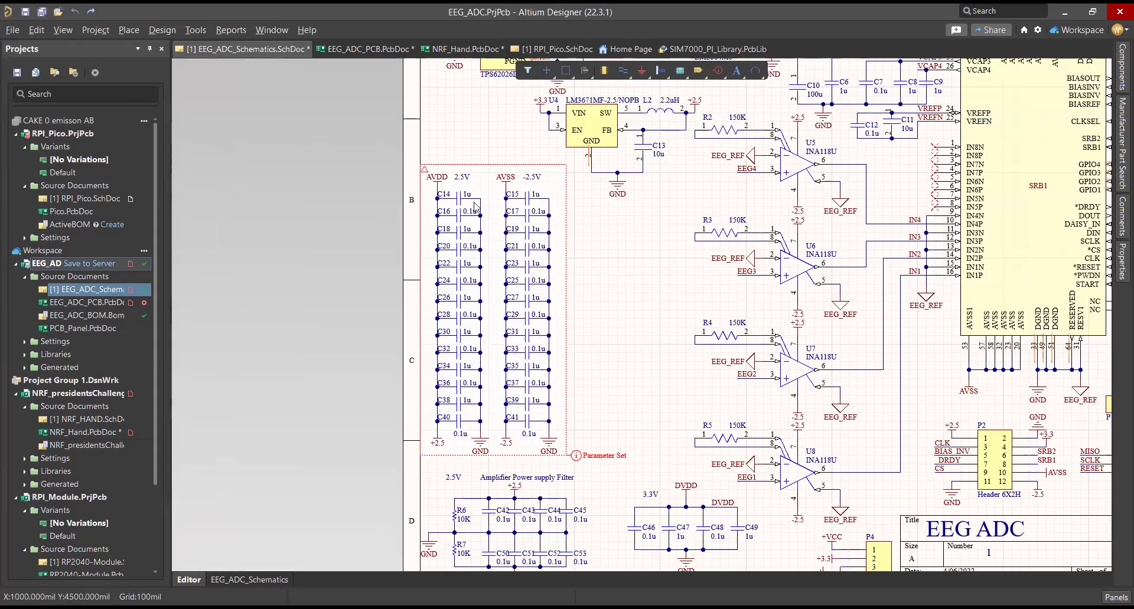
drag(589, 429, 408, 156)
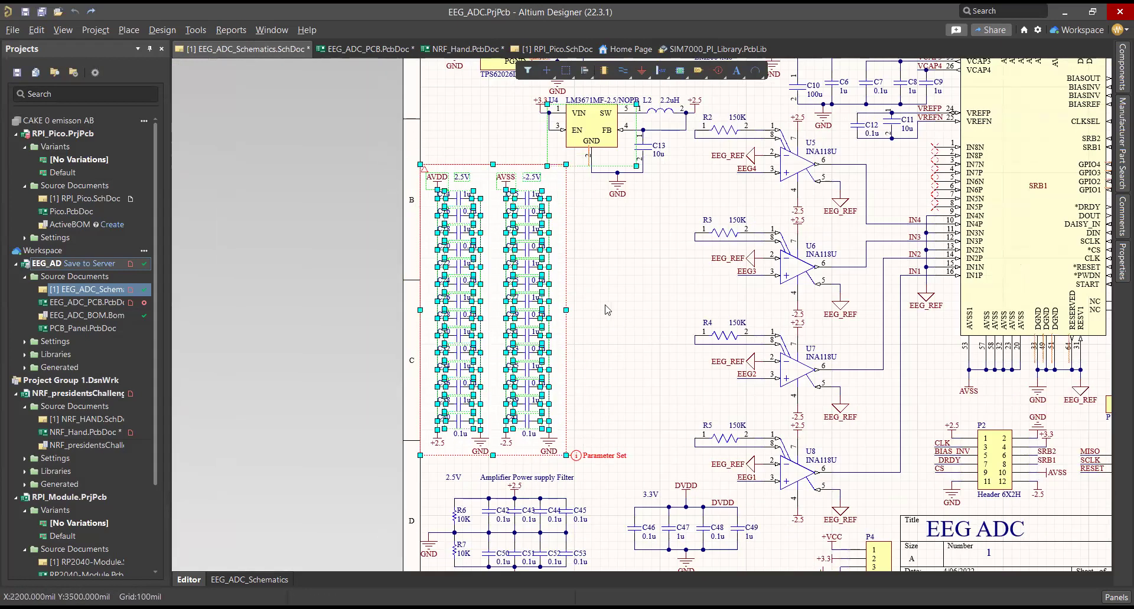
click(512, 220)
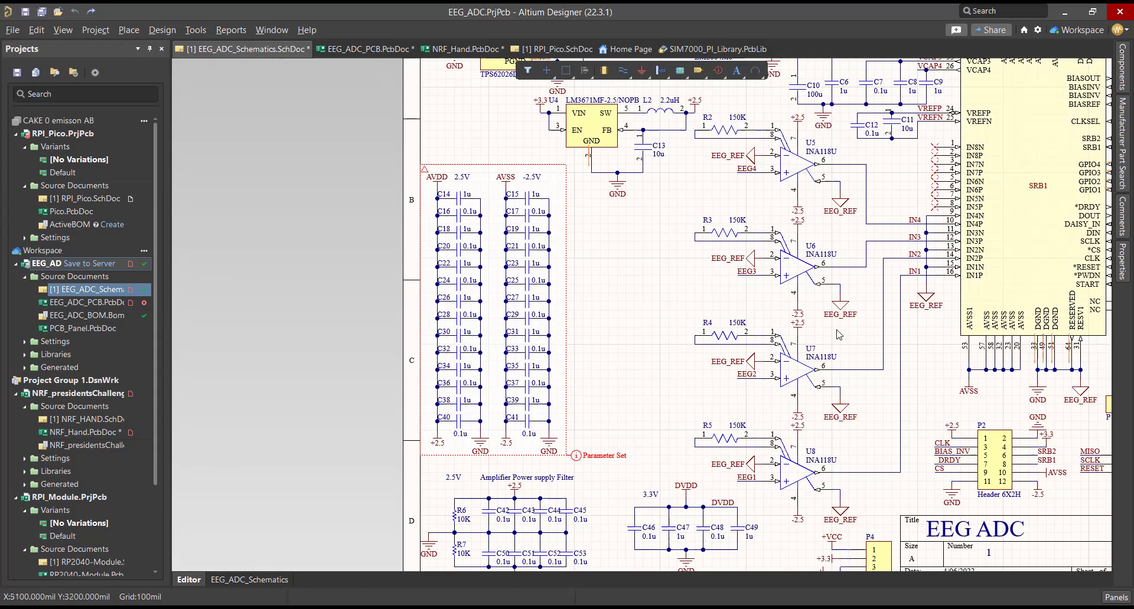
Examine the ADS1299 converter's pins, its VCAP and VREF capacitors, and its connections to the amplifiers and headers.
shift+scroll(710, 317, right, 4)
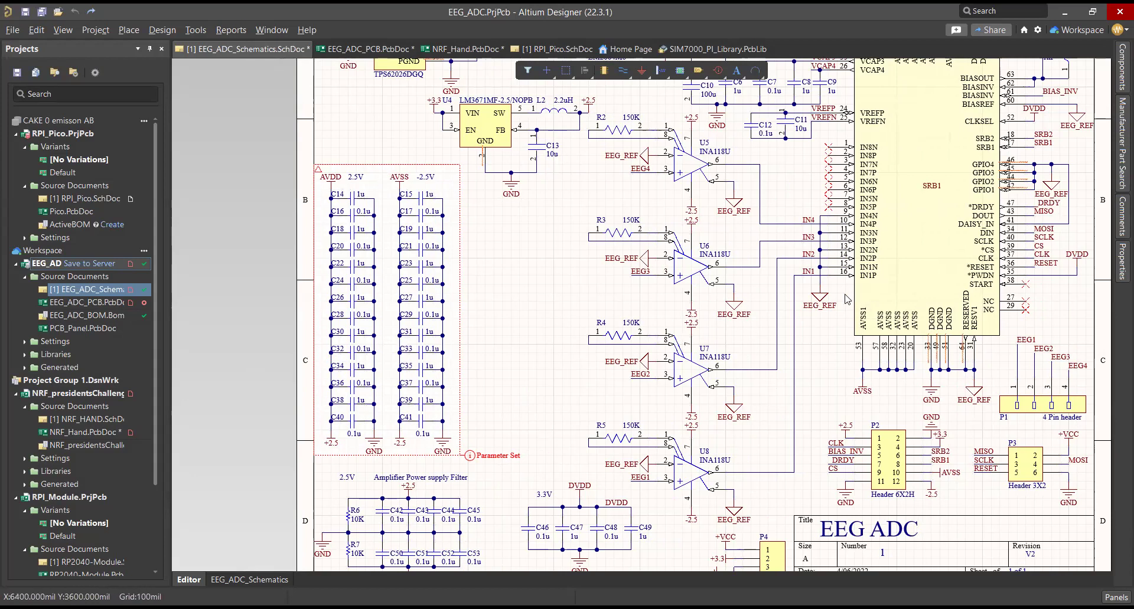
ctrl+scroll(848, 300, up, 5)
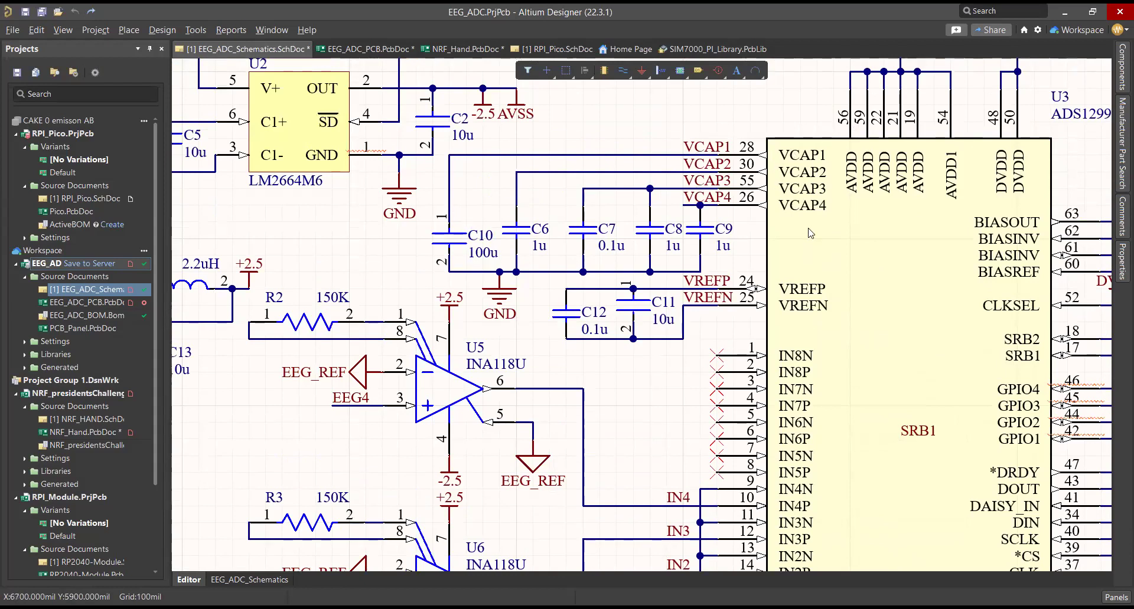
scroll(789, 118, down, 1)
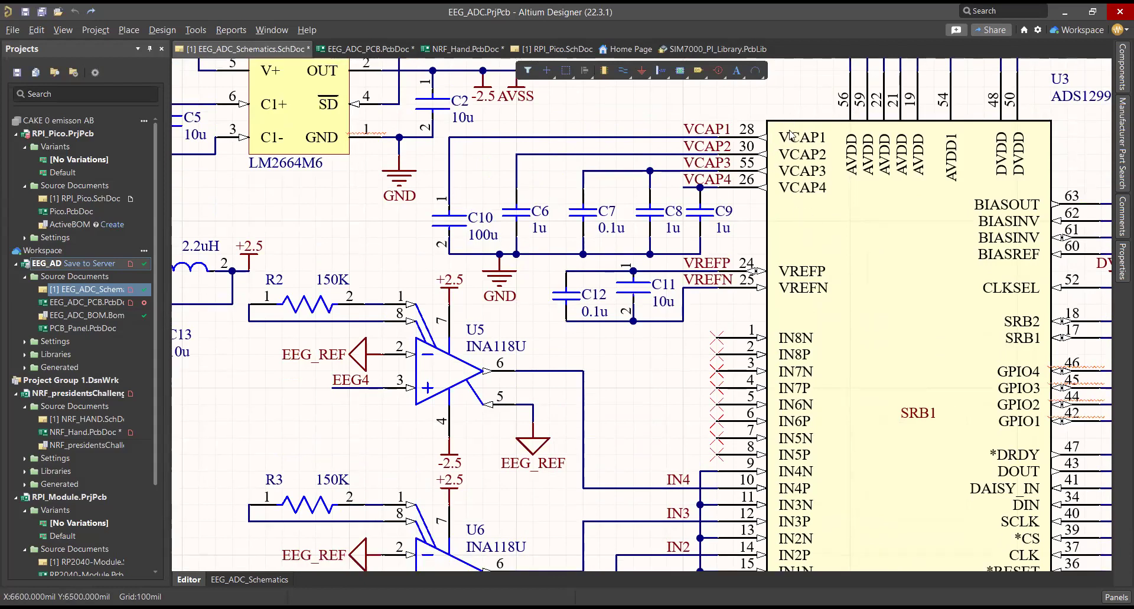
scroll(794, 139, down, 3)
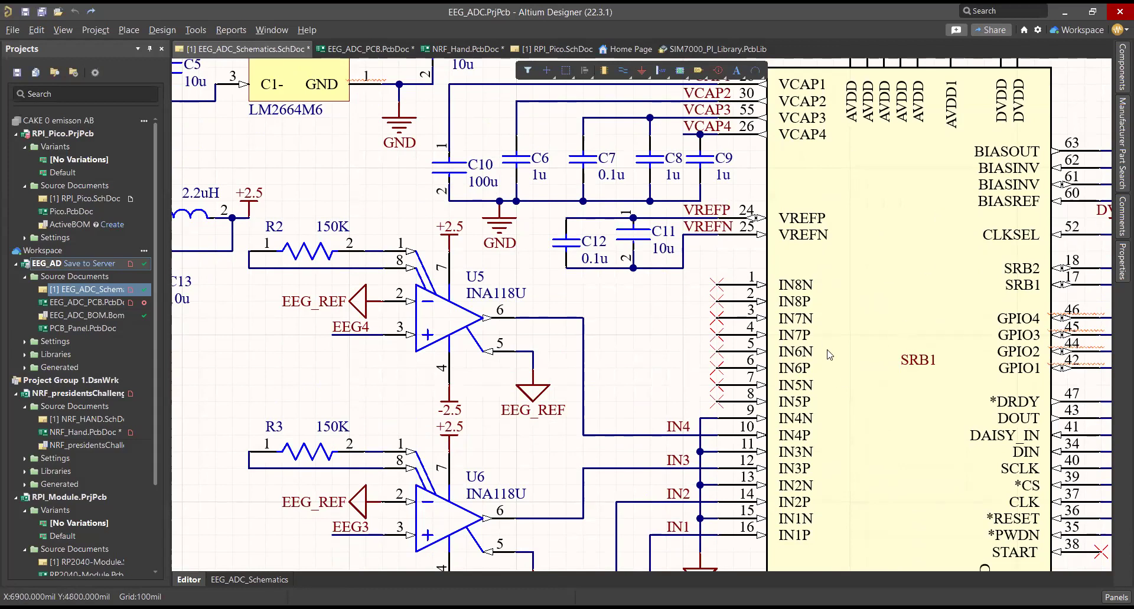
ctrl+scroll(907, 277, down, 3)
click(890, 279)
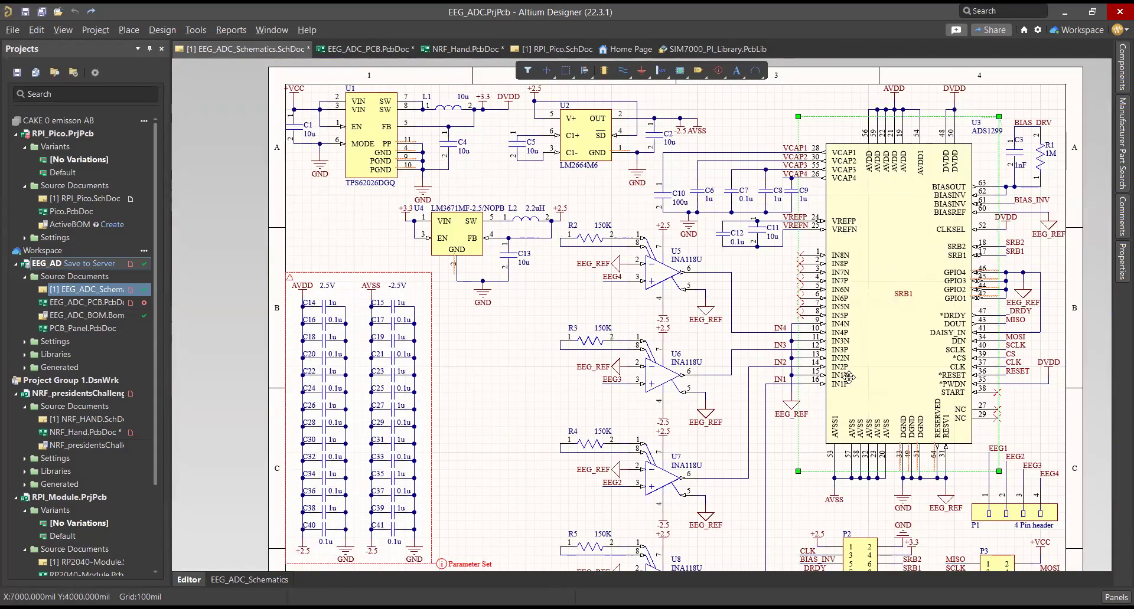
scroll(657, 263, down, 4)
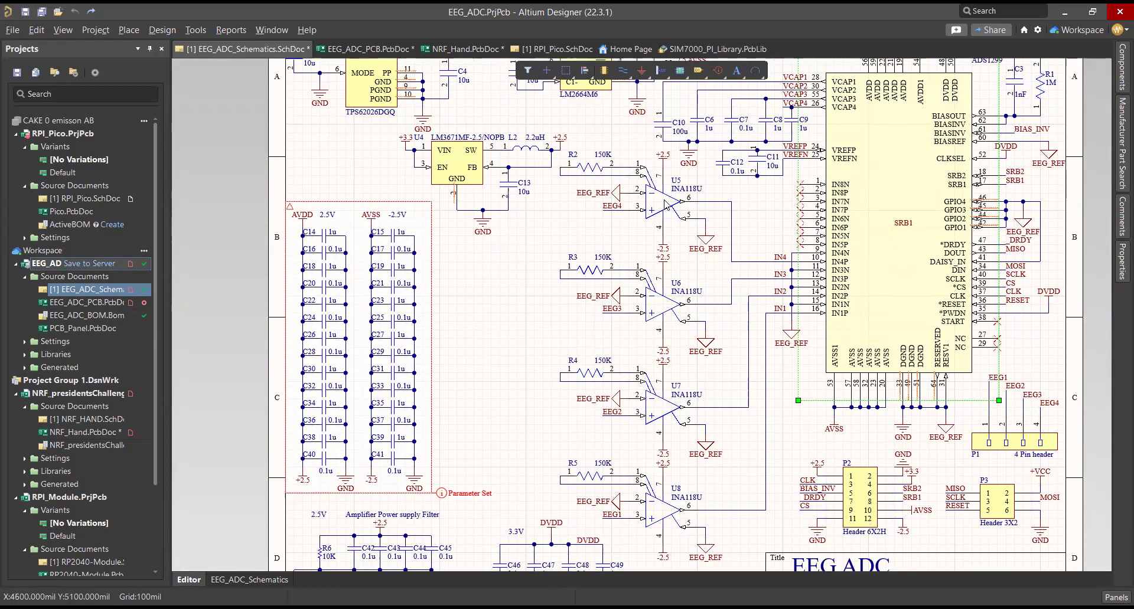
scroll(668, 543, down, 3)
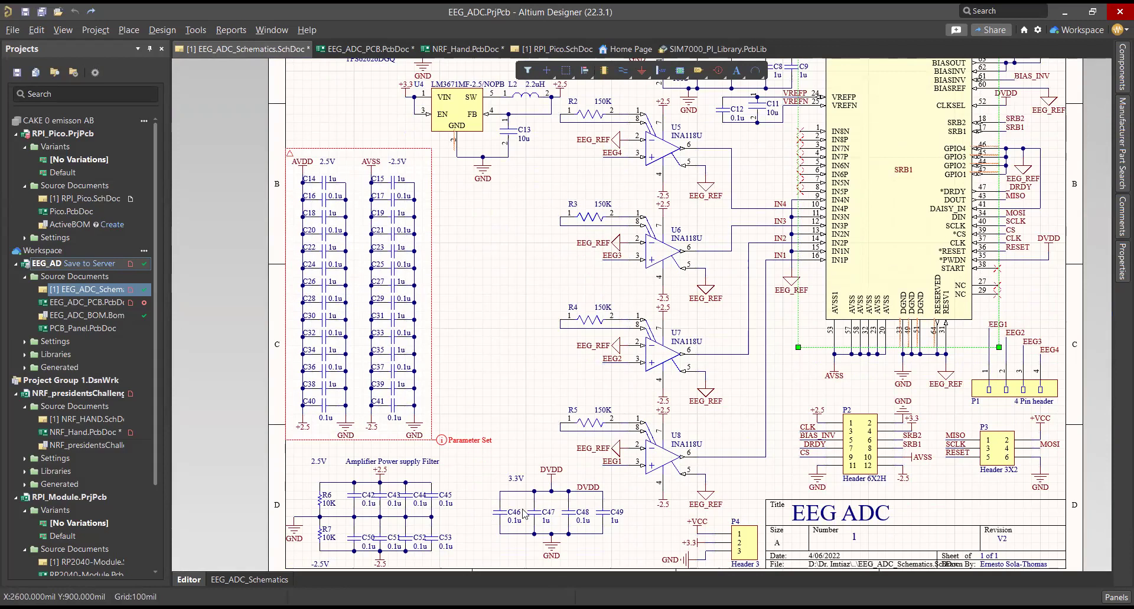
scroll(727, 438, up, 3)
scroll(612, 349, up, 5)
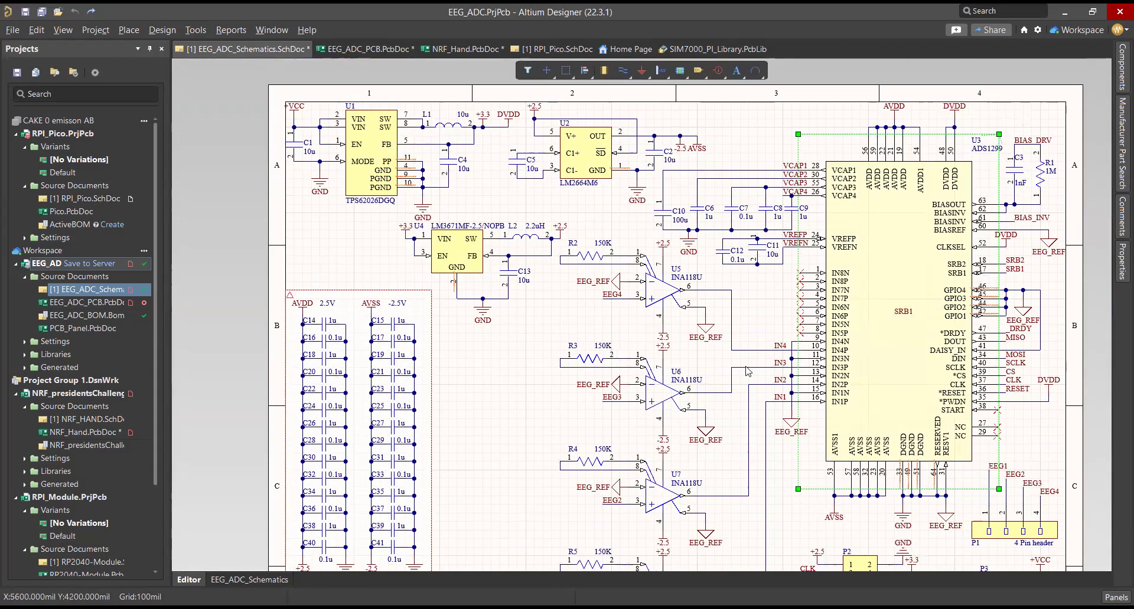
scroll(777, 358, down, 4)
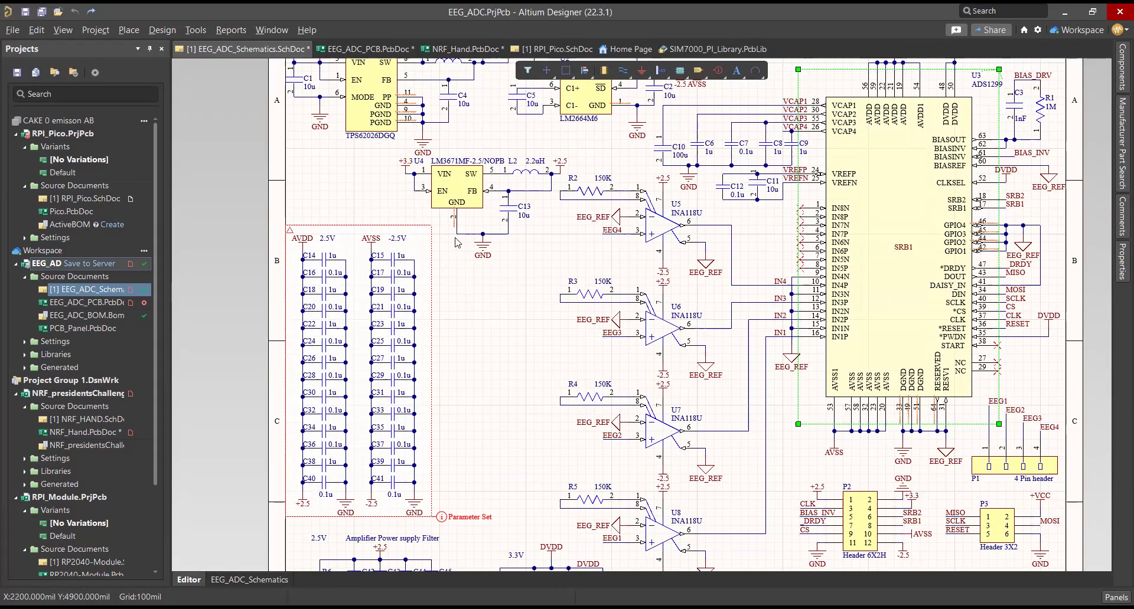
Open the EEG_ADC_PCB layout and show the whole board in 3D.
click(369, 49)
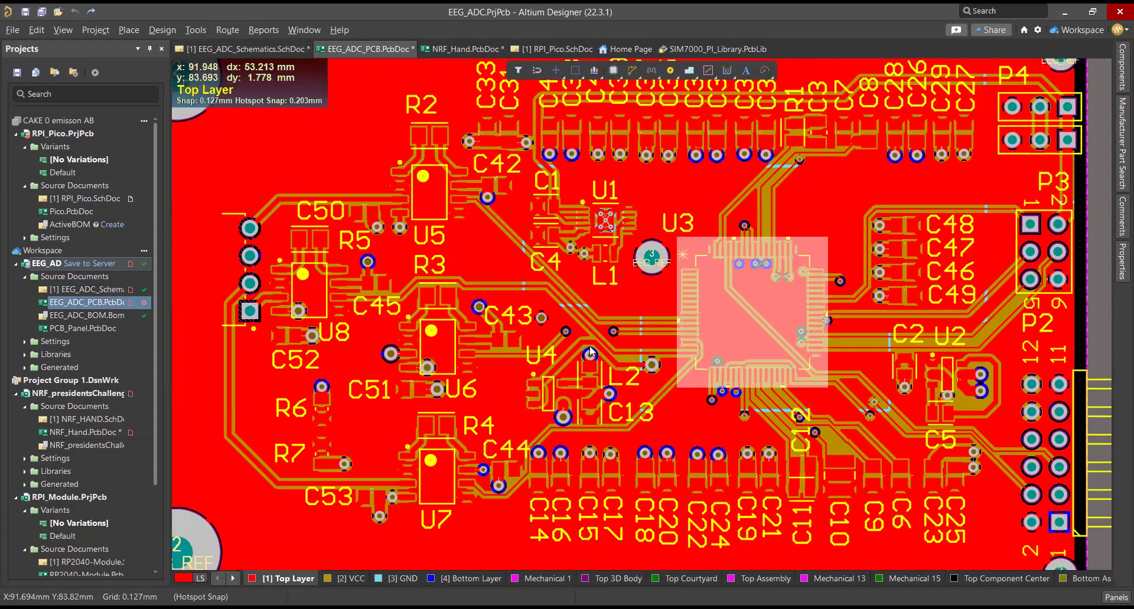
ctrl+scroll(598, 340, down, 1)
click(784, 555)
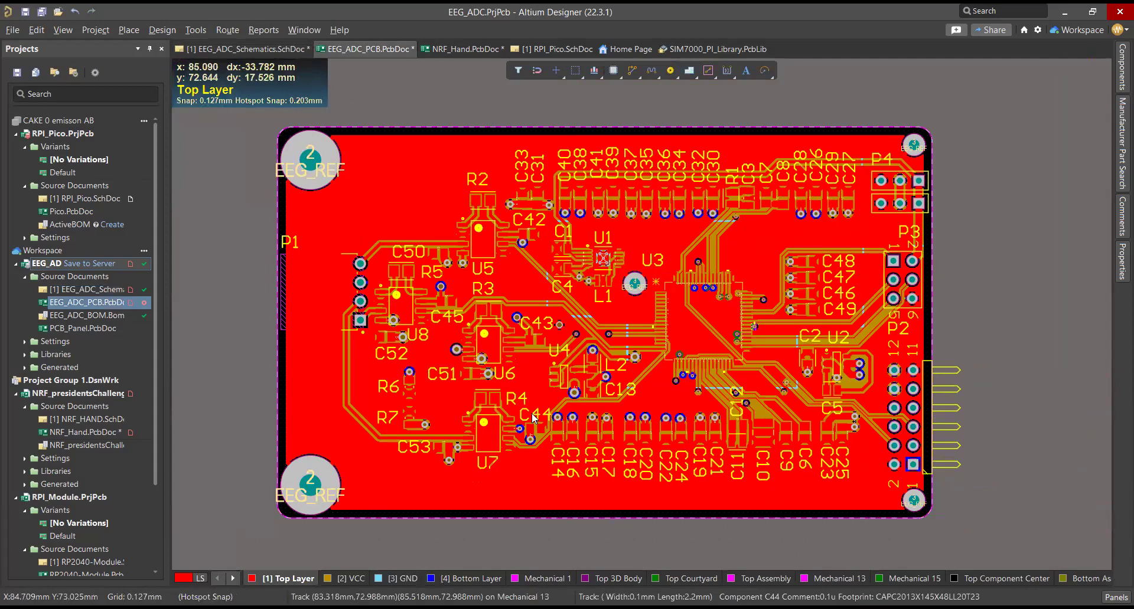
right_drag(491, 387, 648, 387)
key(3)
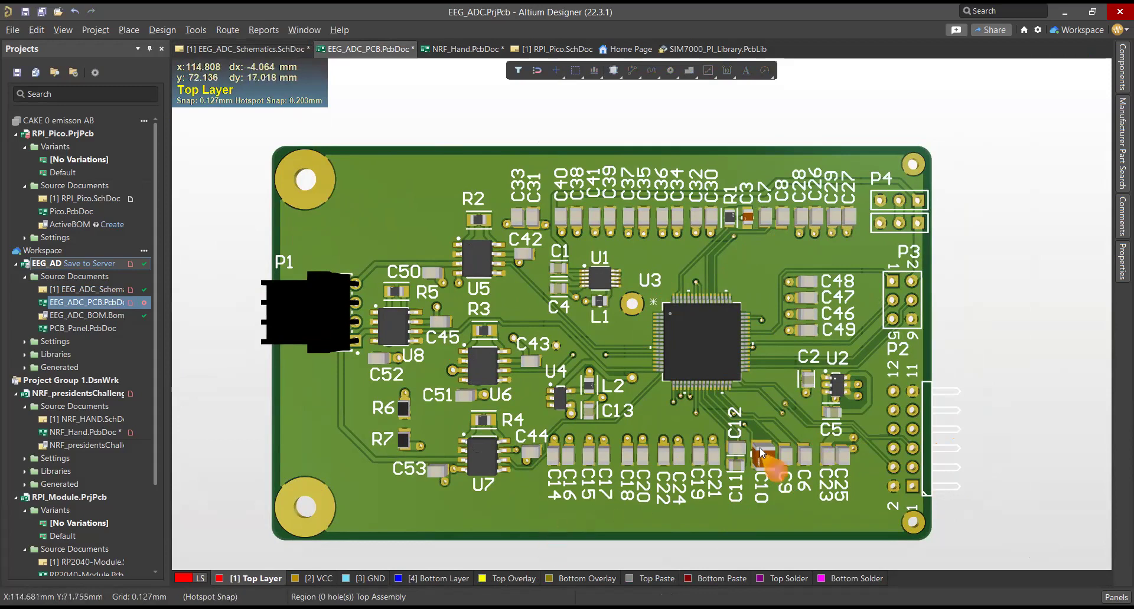
Turn the 3D board over to inspect the traces and connector pads on its underside.
key(shift)
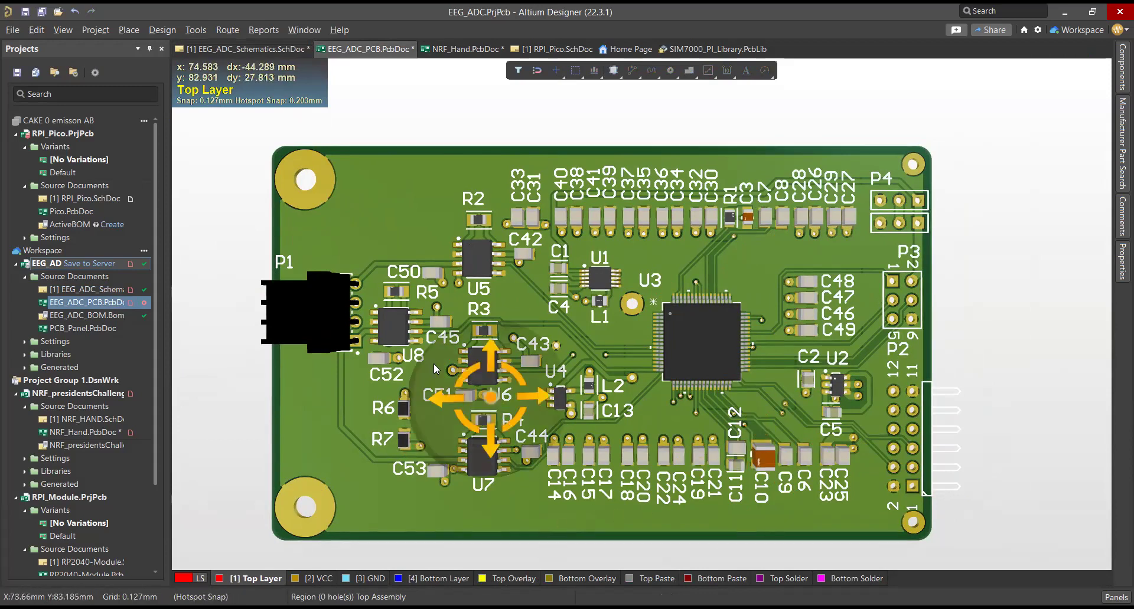
shift+right_drag(517, 401, 612, 405)
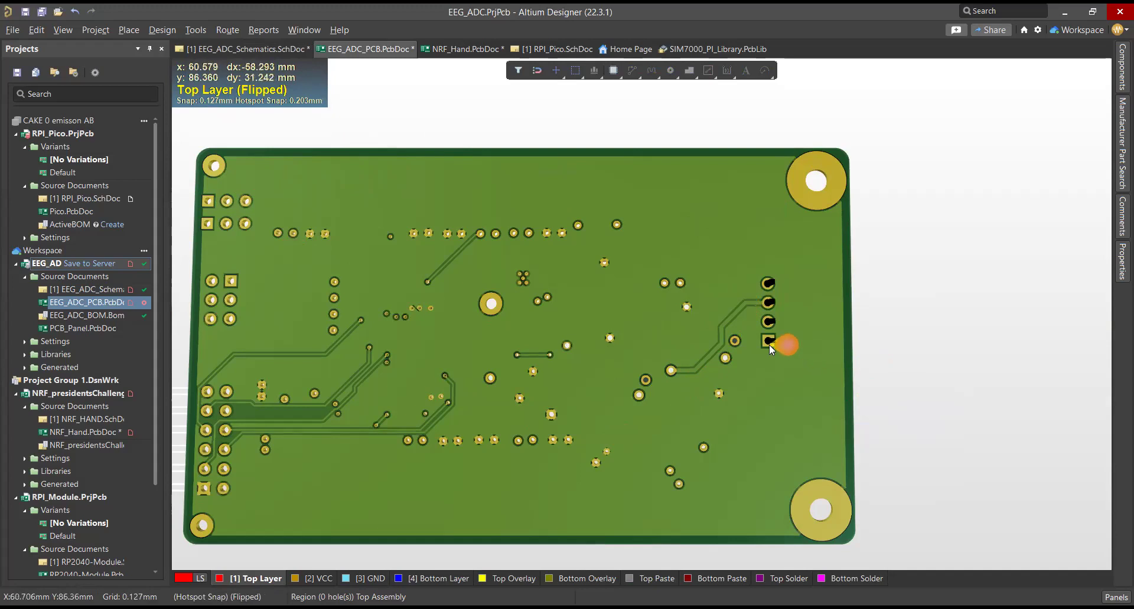
mouse_move(769, 345)
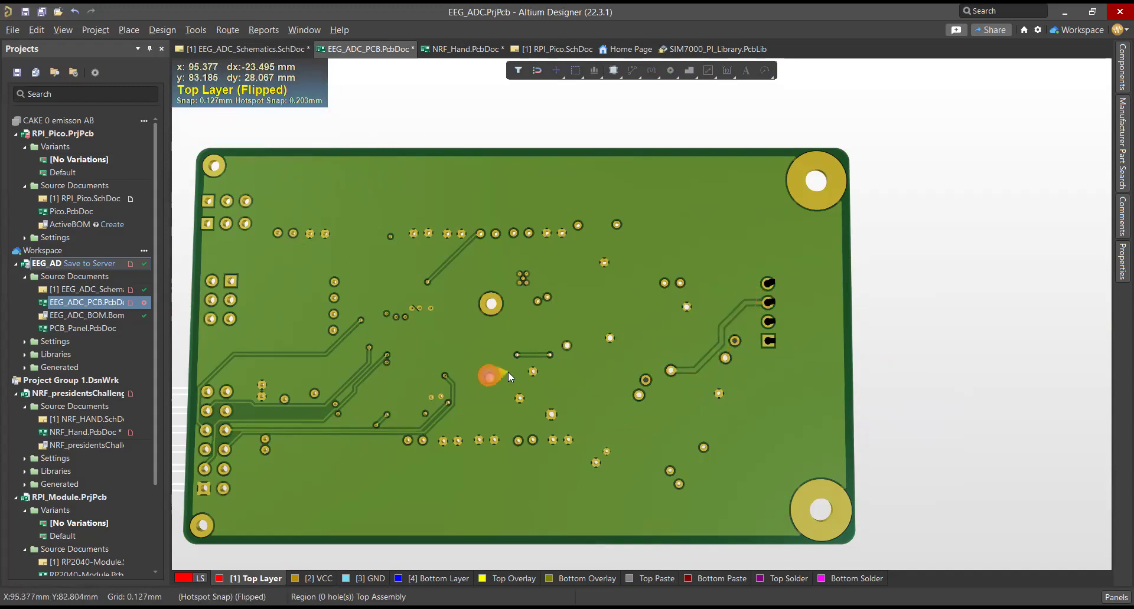
Turn the 3D board back to its component side and bring the whole board into view.
shift+right_drag(475, 359, 799, 334)
shift+right_drag(328, 384, 641, 381)
shift+scroll(378, 366, left, 4)
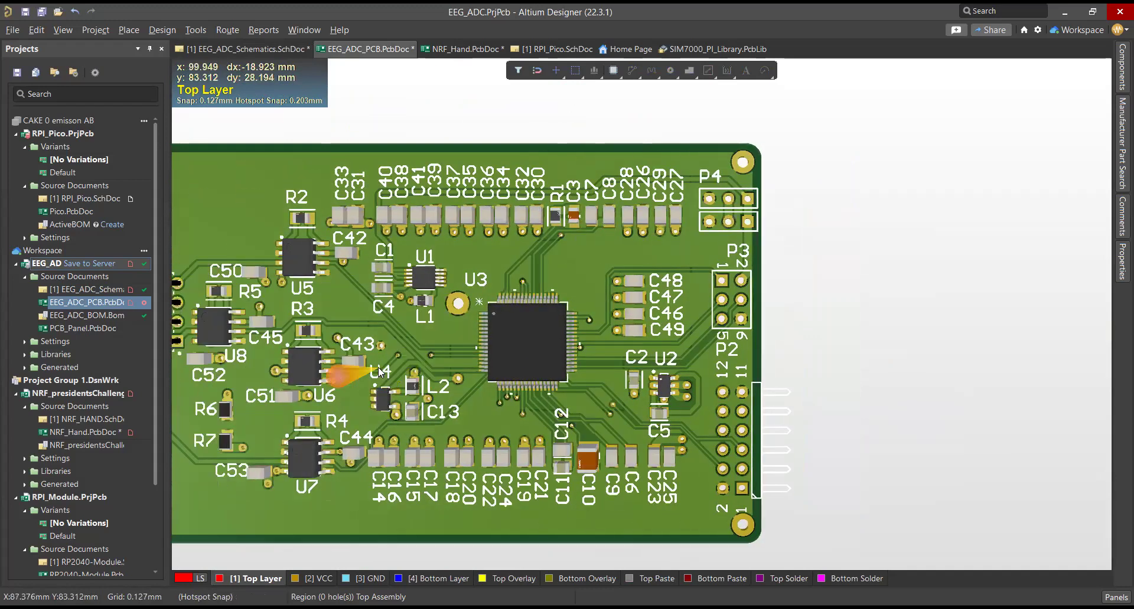
shift+scroll(378, 366, left, 1)
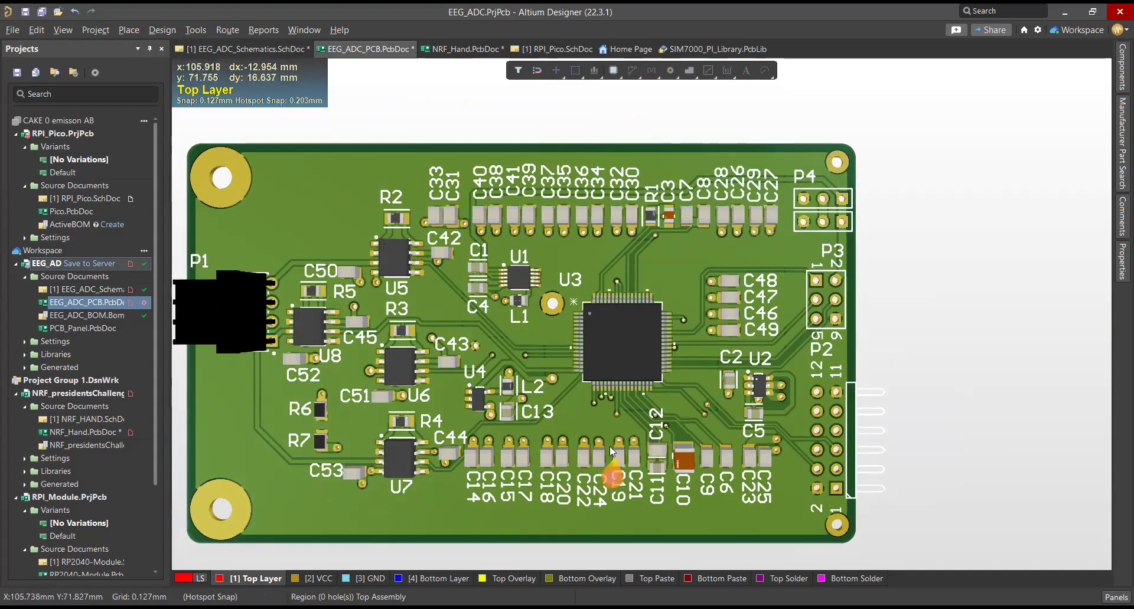
Inspect the row of decoupling capacitors C14 to C21 and their vias up close in 3D.
scroll(533, 413, down, 2)
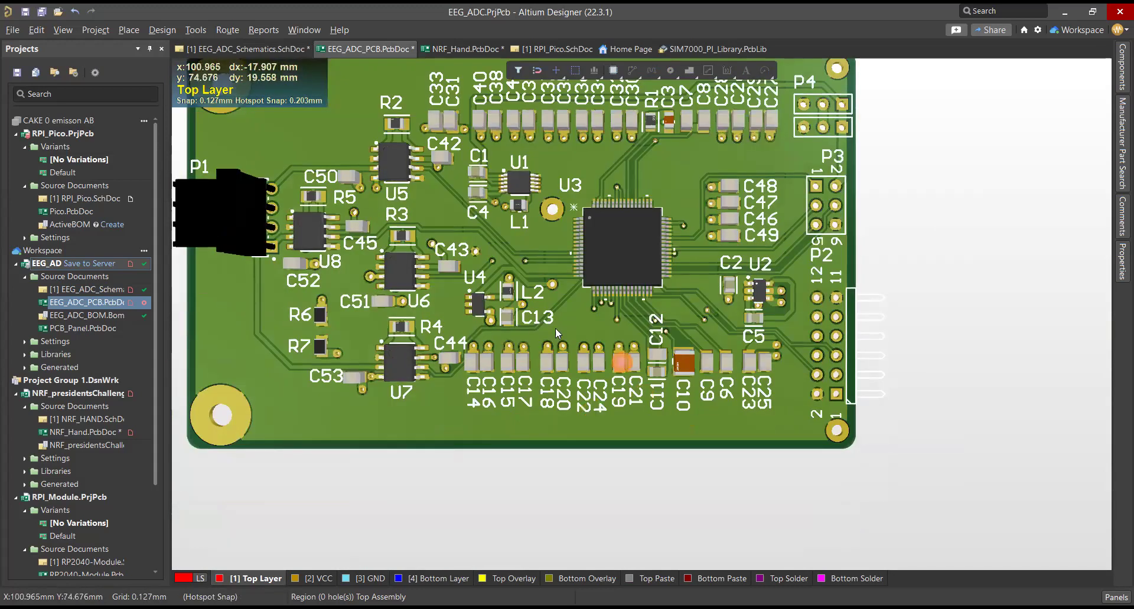
ctrl+scroll(576, 353, up, 10)
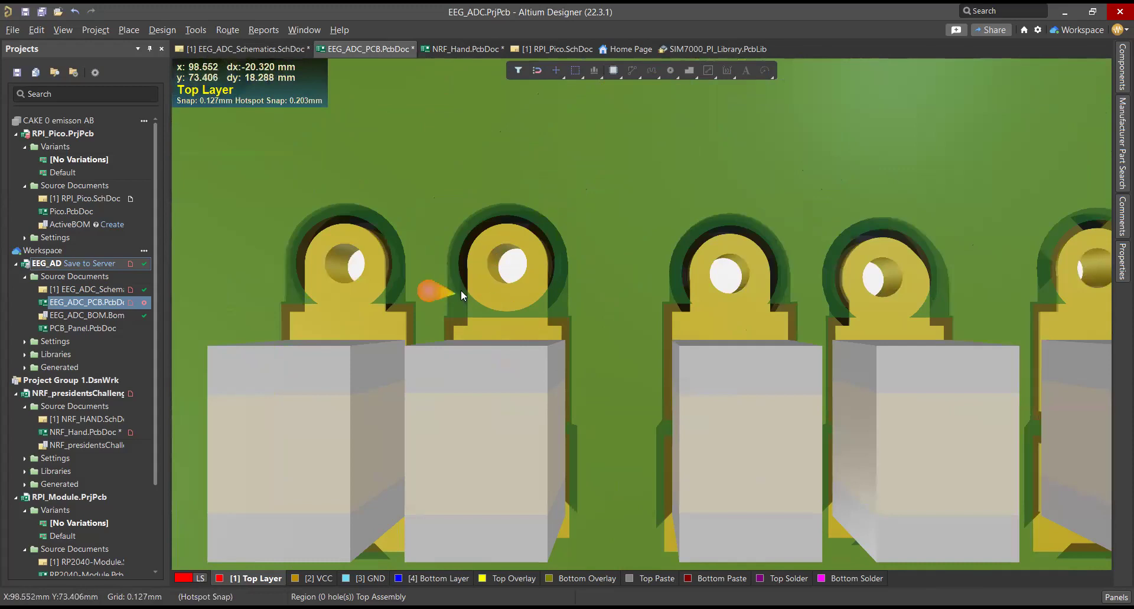
ctrl+scroll(608, 289, down, 6)
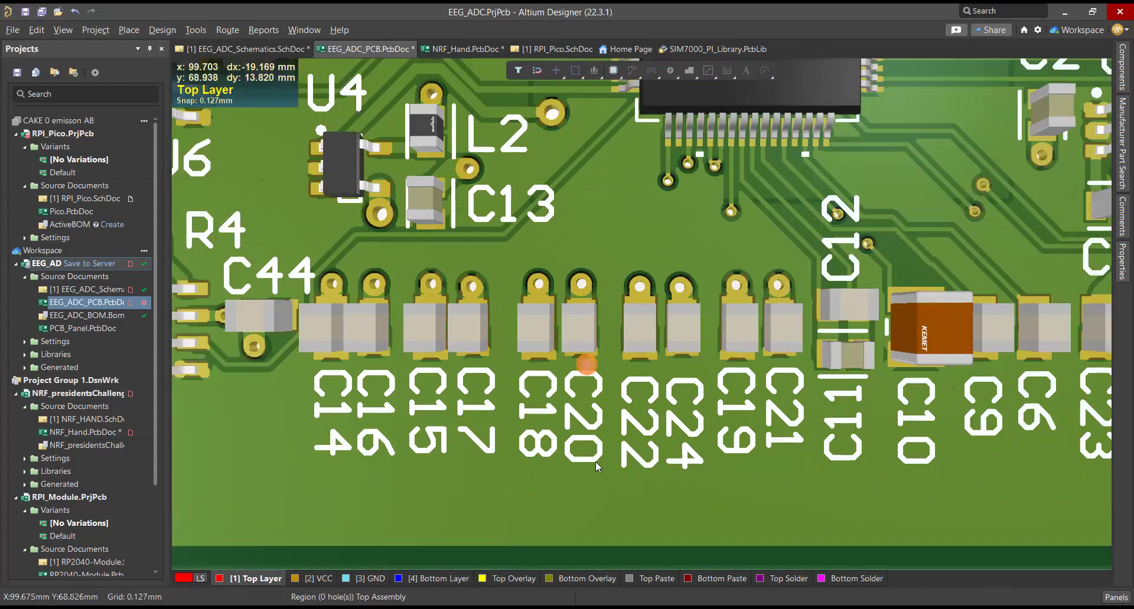
Tilt the 3D board to inspect its edge and inner layers, check the underside, and return to the component side.
ctrl+scroll(625, 399, up, 5)
ctrl+scroll(625, 399, down, 8)
ctrl+scroll(625, 399, up, 3)
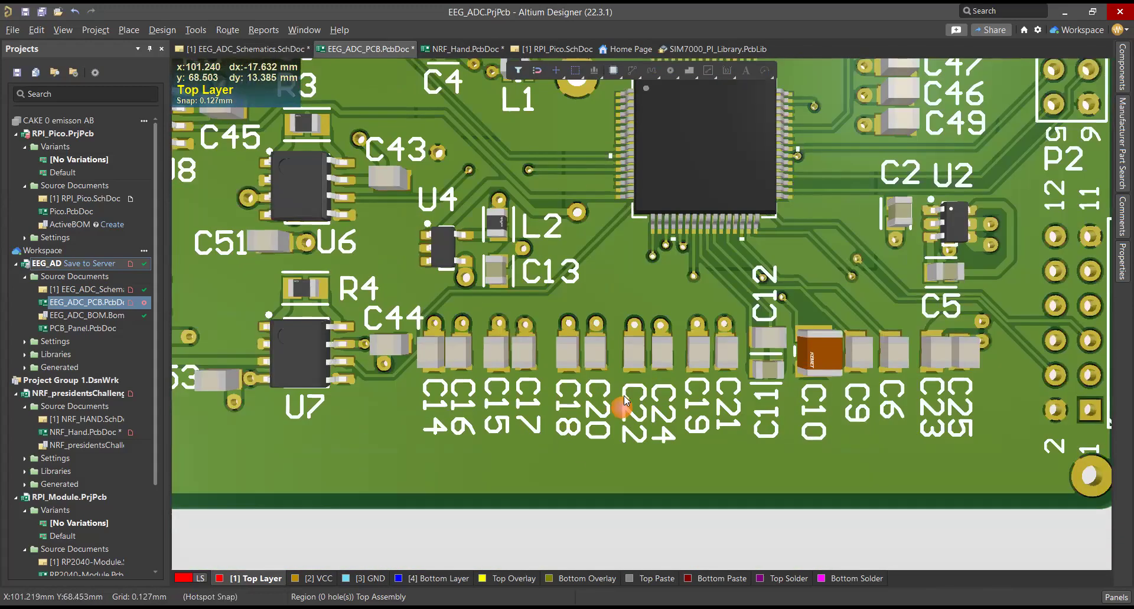
shift+right_drag(625, 401, 514, 356)
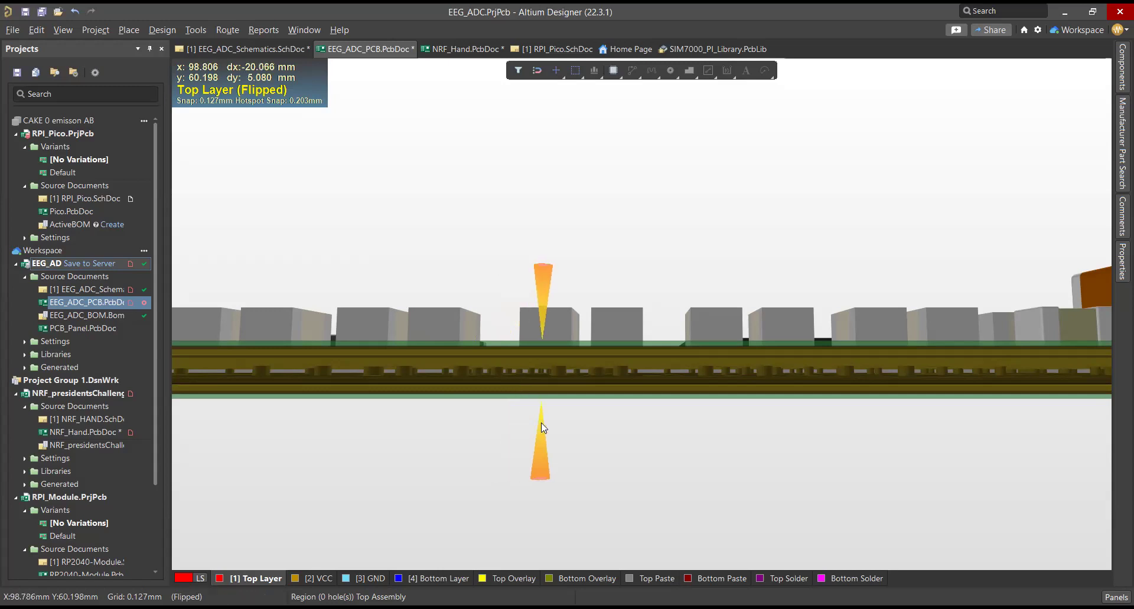
shift+right_drag(532, 367, 649, 330)
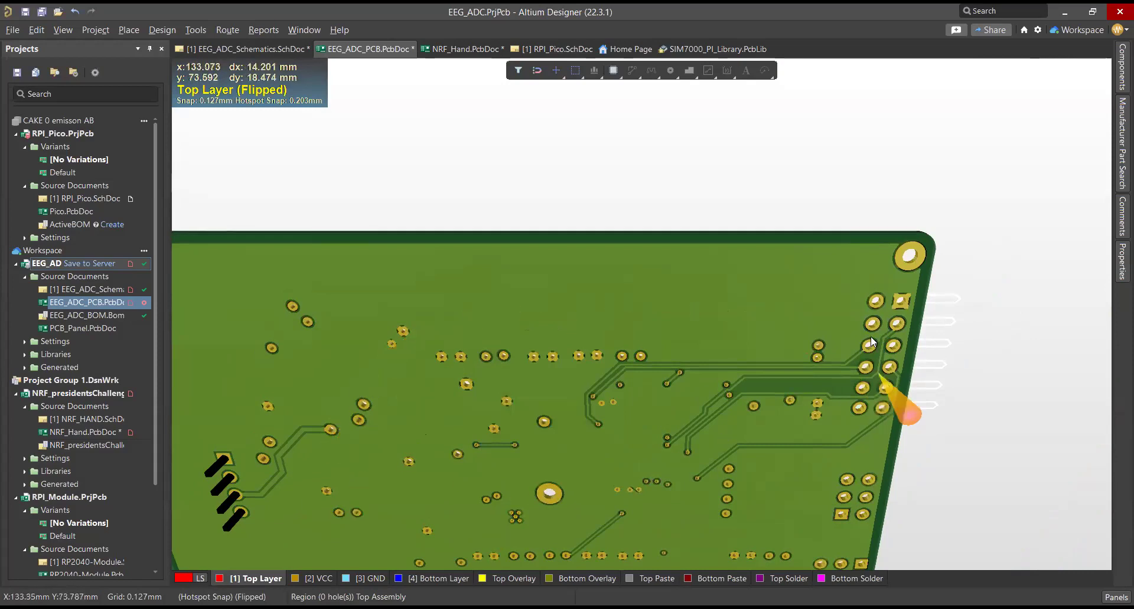
shift+right_drag(534, 337, 476, 250)
ctrl+scroll(476, 249, down, 3)
shift+right_drag(568, 240, 578, 249)
Show the board in 2D and shelve the Top_GND polygon pour on the Top Layer.
key(2)
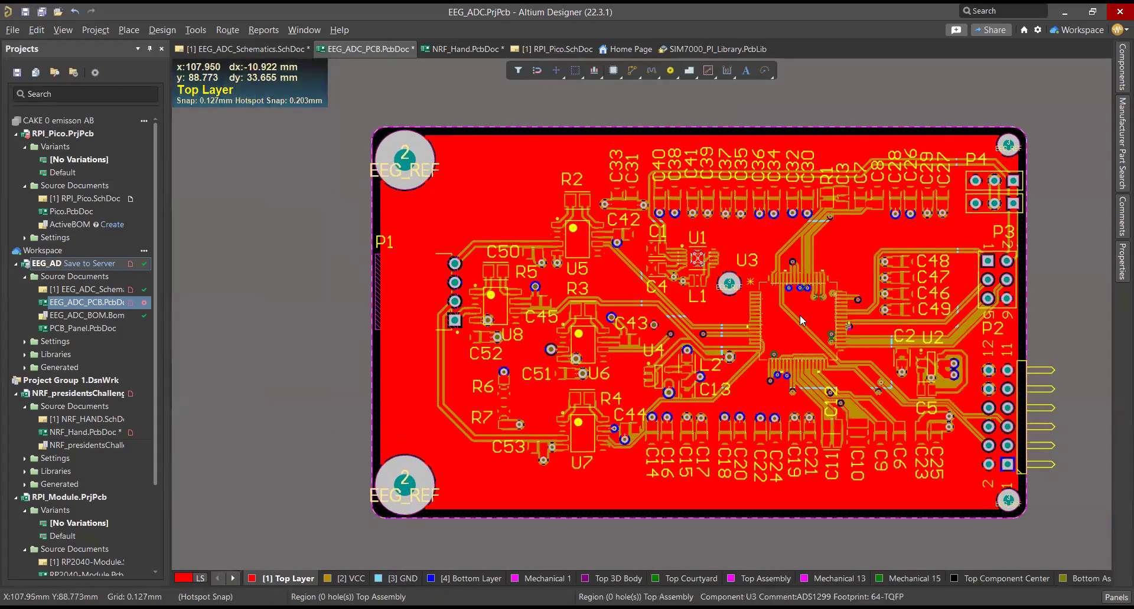
ctrl+scroll(919, 347, up, 2)
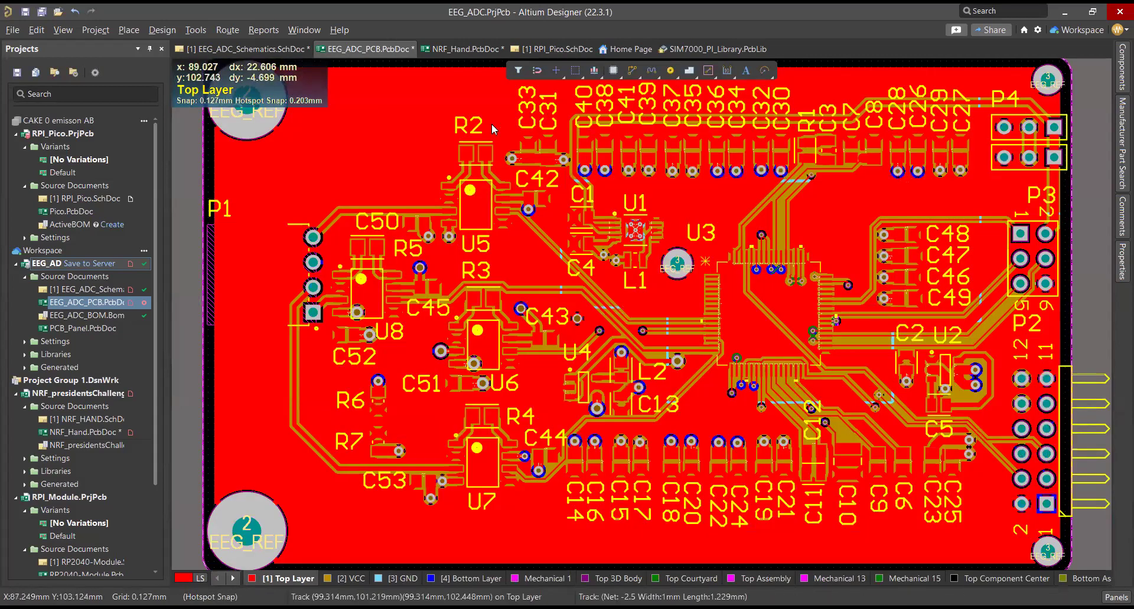
click(517, 130)
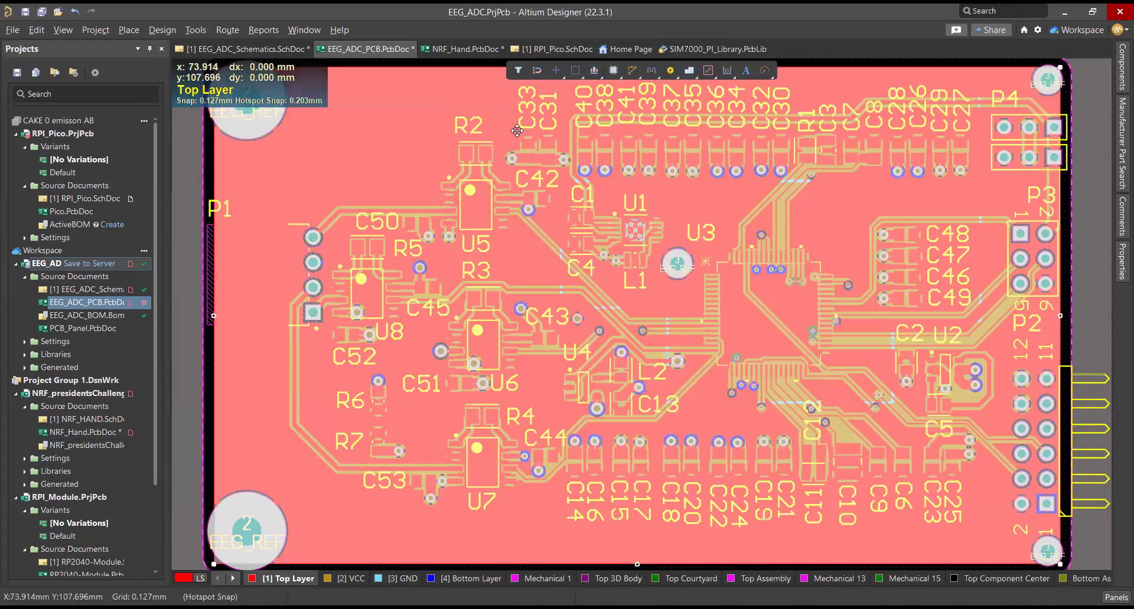
click(1121, 263)
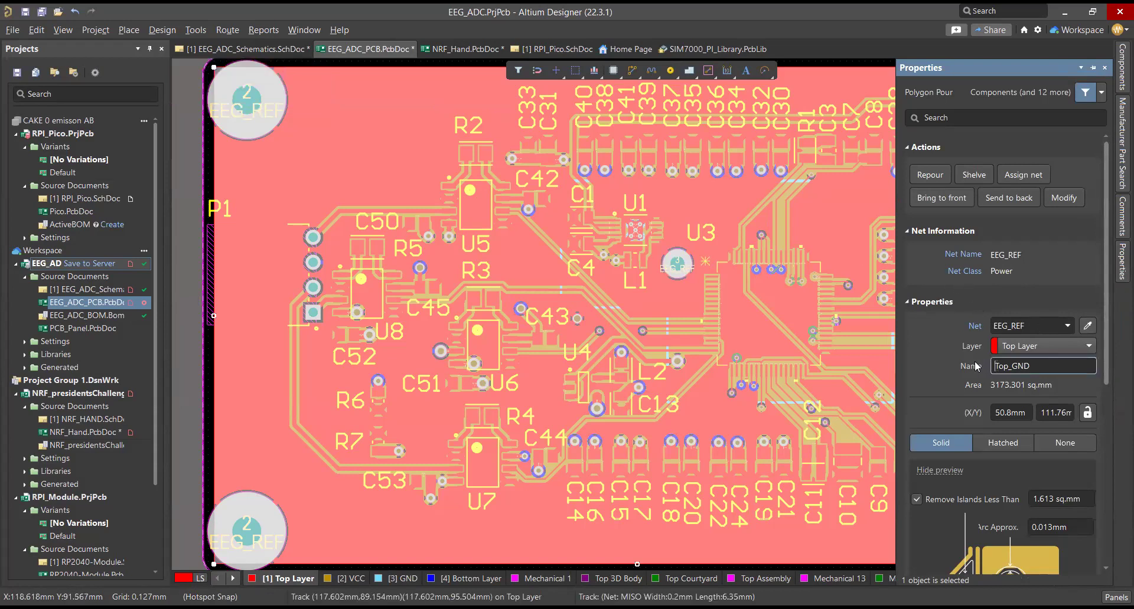
click(966, 173)
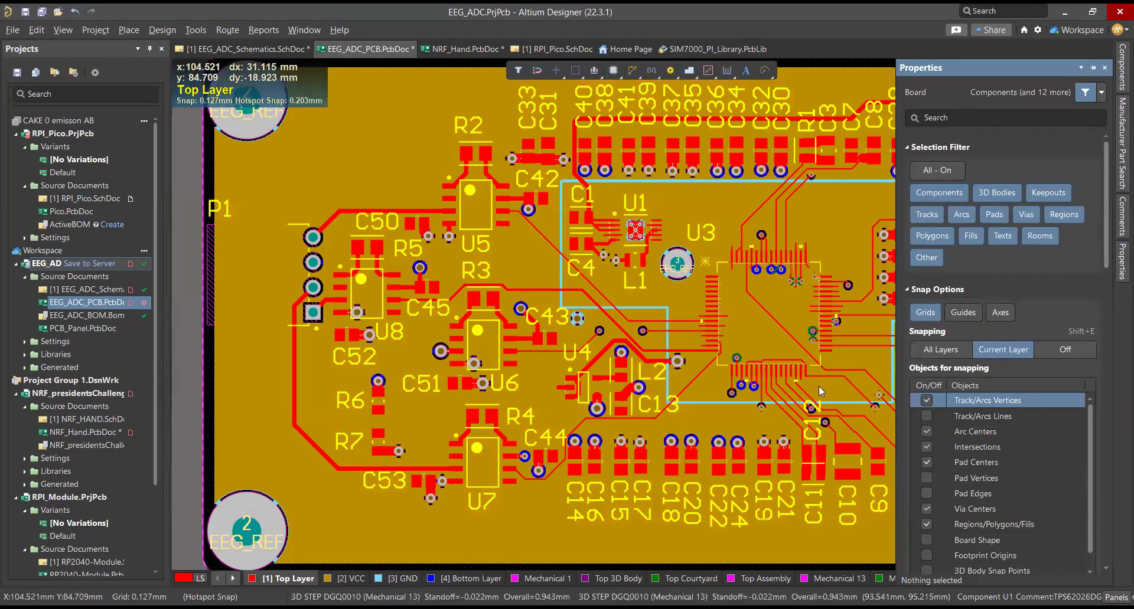
Fit the whole board in view and examine the VCC layer on its own, including its polygon pour.
key(ctrl+Page_Down)
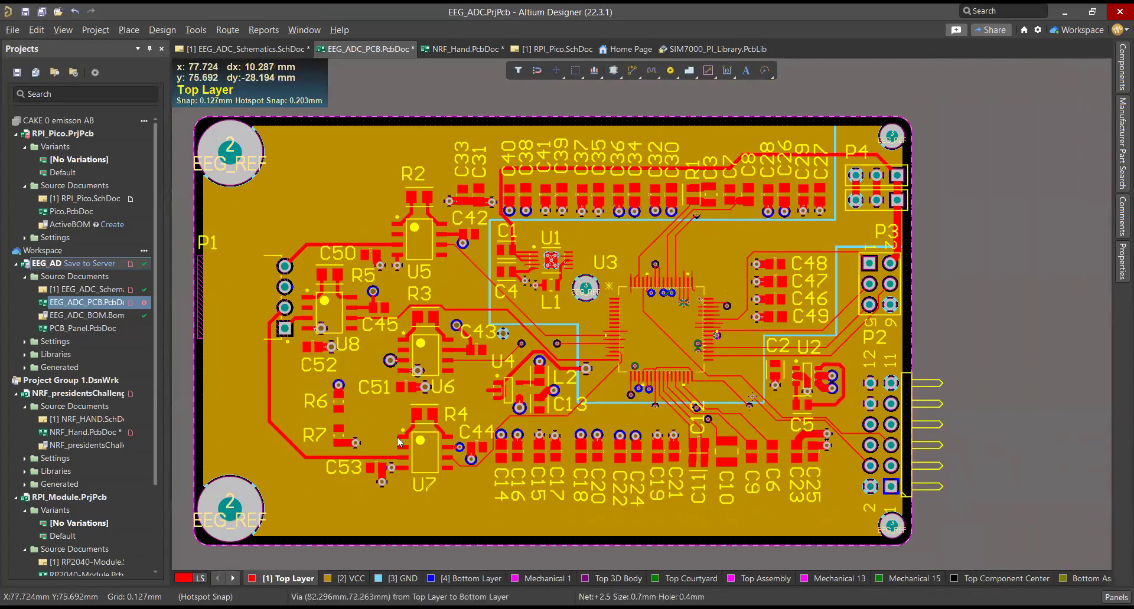
key(plus)
click(349, 147)
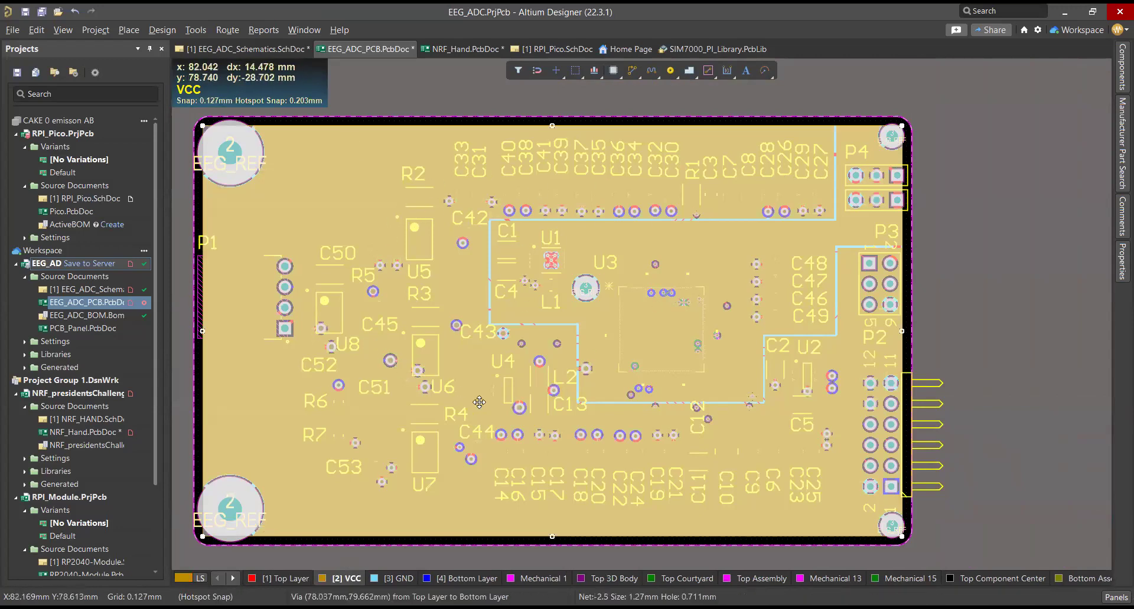
click(663, 339)
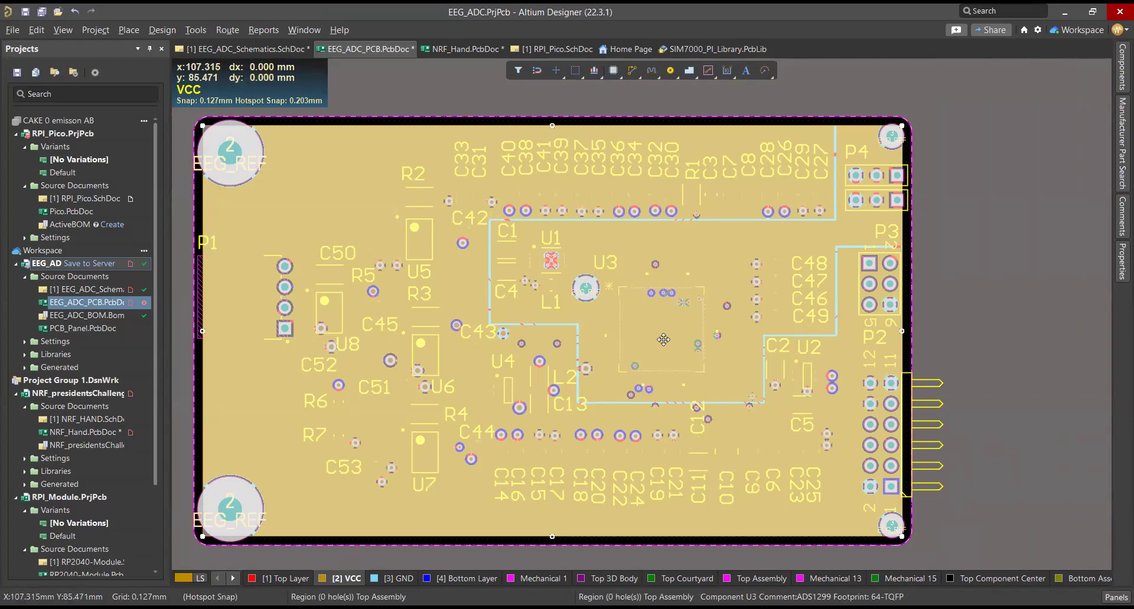
click(663, 340)
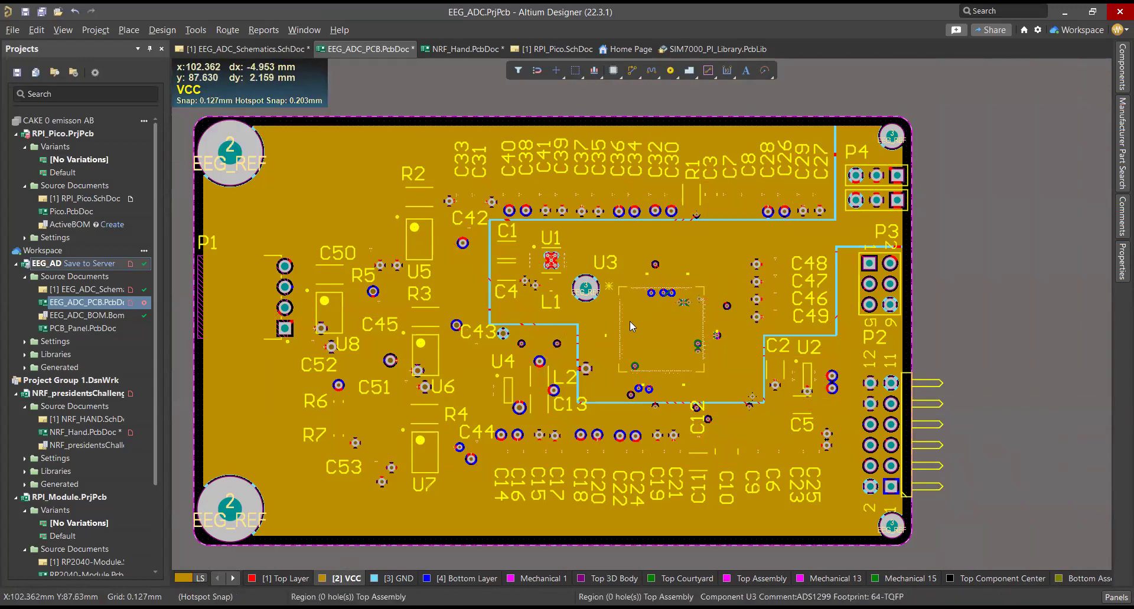
Shelve the -2.5 and 3V polygon pours on the VCC layer.
click(329, 524)
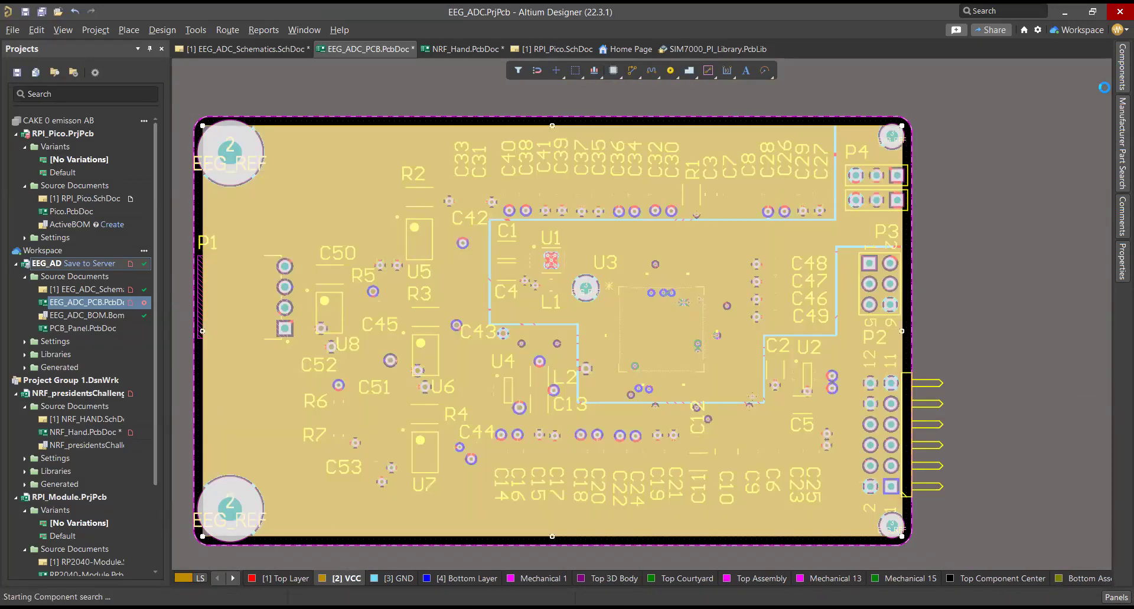
click(1121, 266)
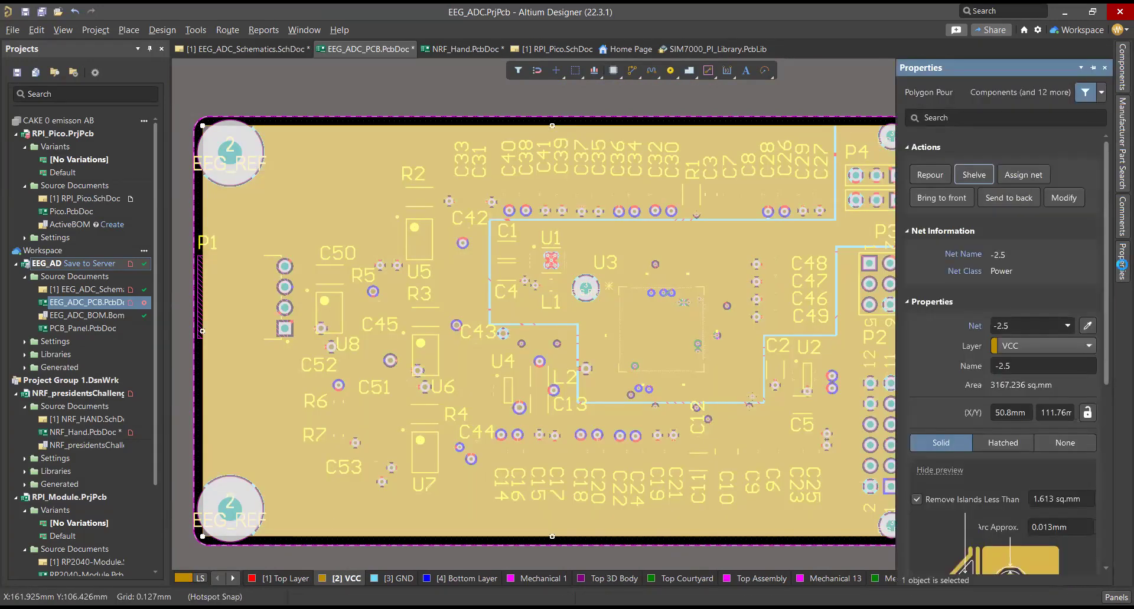
click(1119, 271)
click(1118, 275)
click(973, 175)
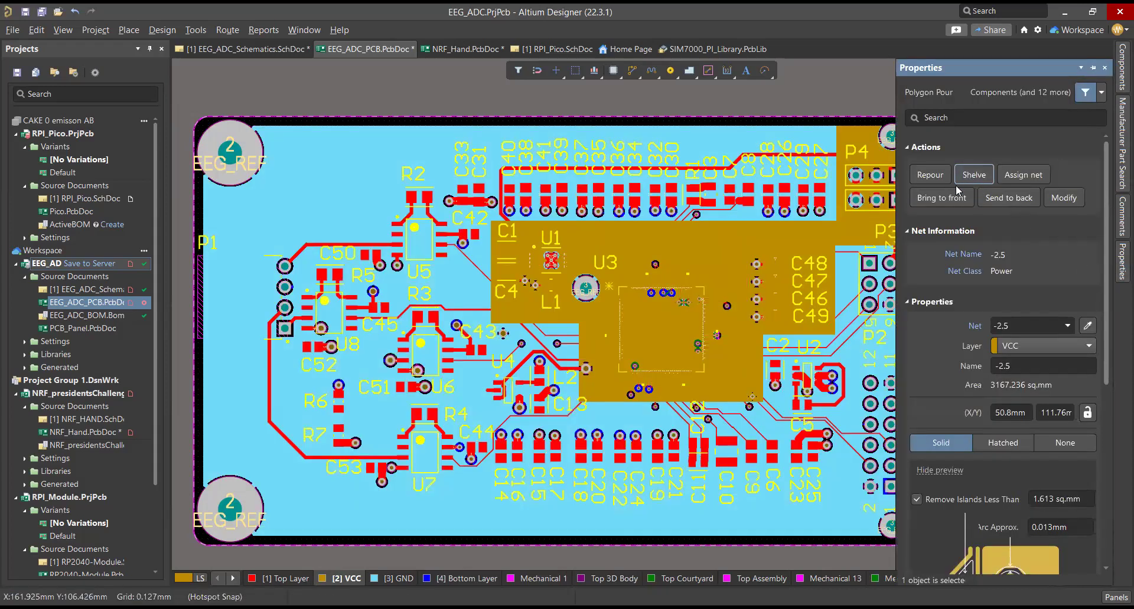
click(680, 369)
click(975, 175)
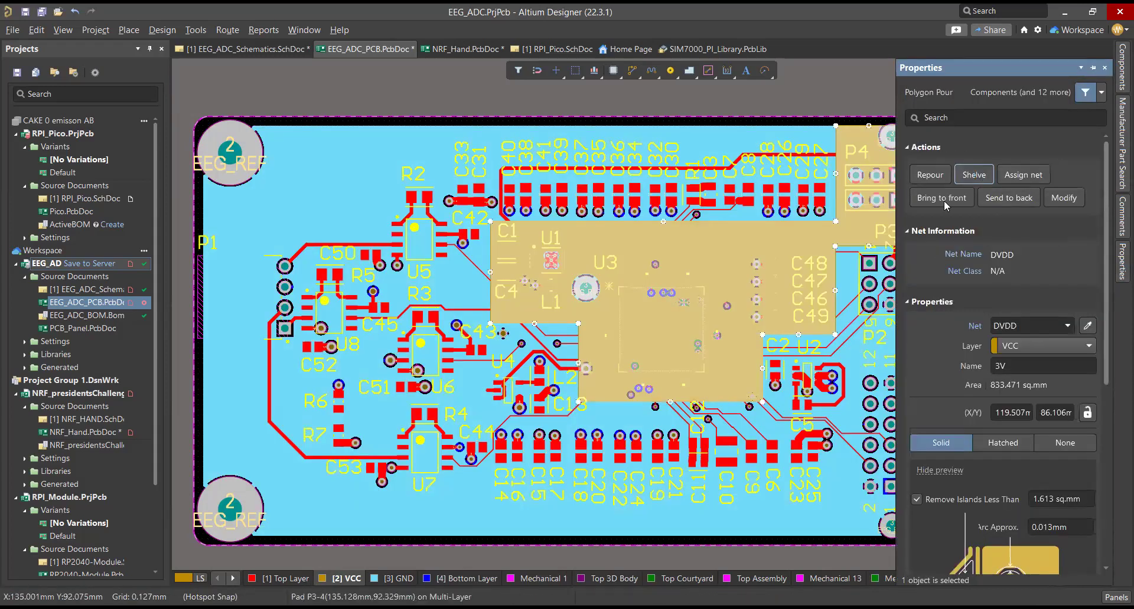
Show the GND layer on its own and check the properties of its polygon pour.
click(333, 162)
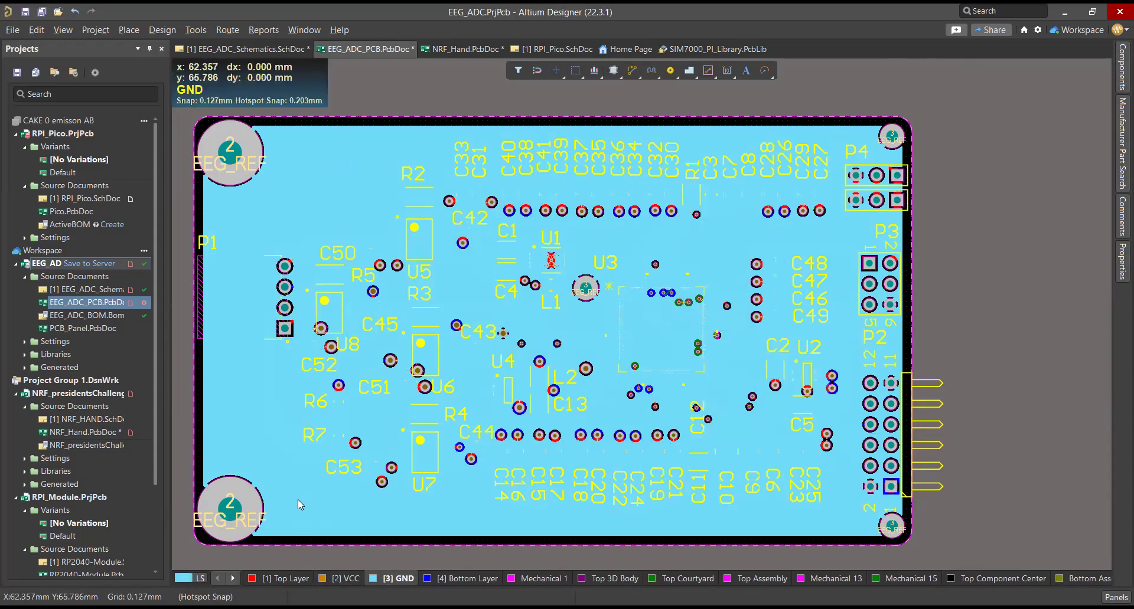
click(388, 580)
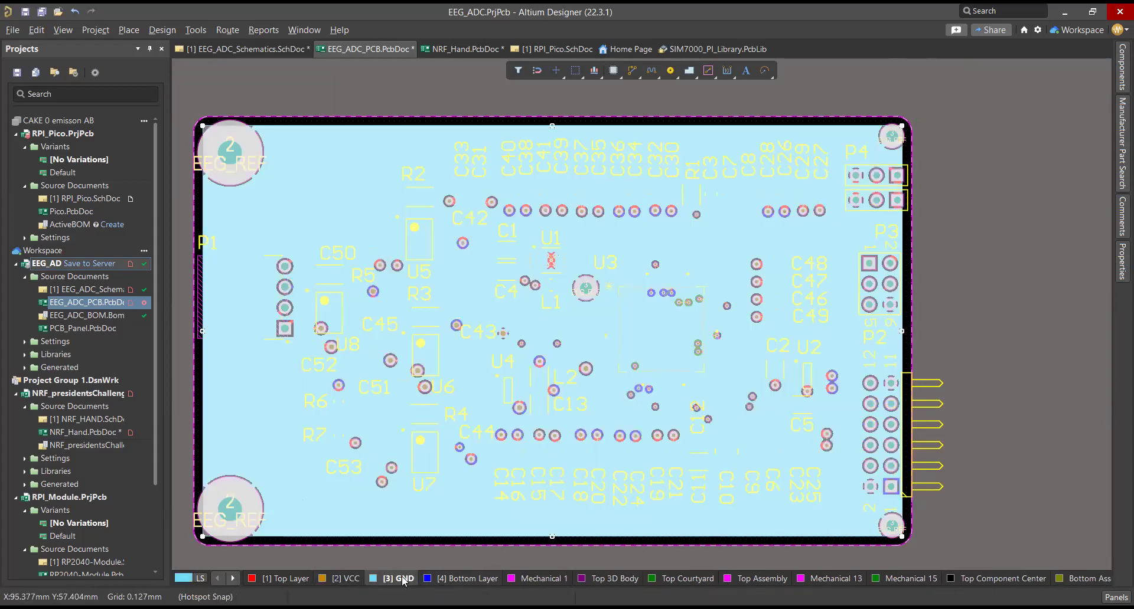
click(1120, 261)
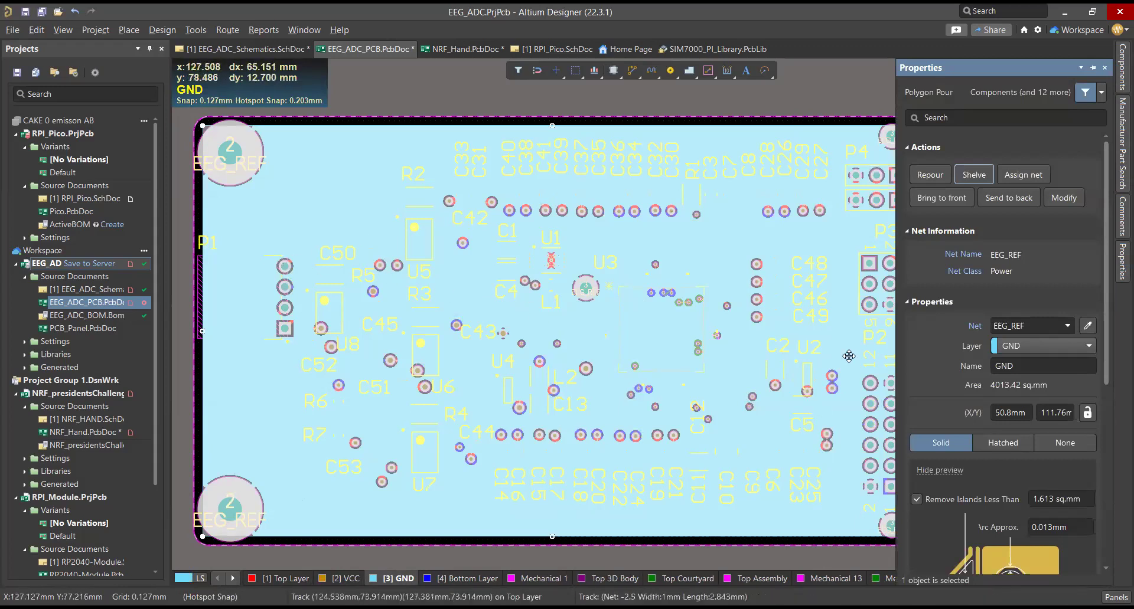
click(482, 110)
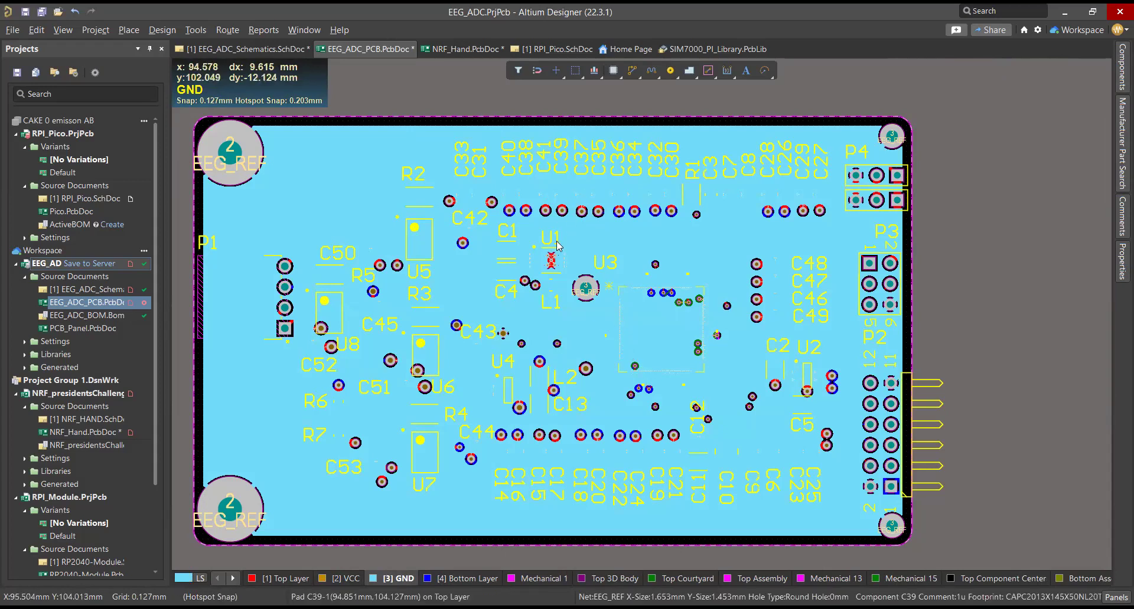
Examine the vias around U1 up close on the GND layer and compare them with the Top Layer.
ctrl+scroll(558, 248, up, 4)
ctrl+scroll(557, 247, up, 2)
ctrl+scroll(557, 246, down, 1)
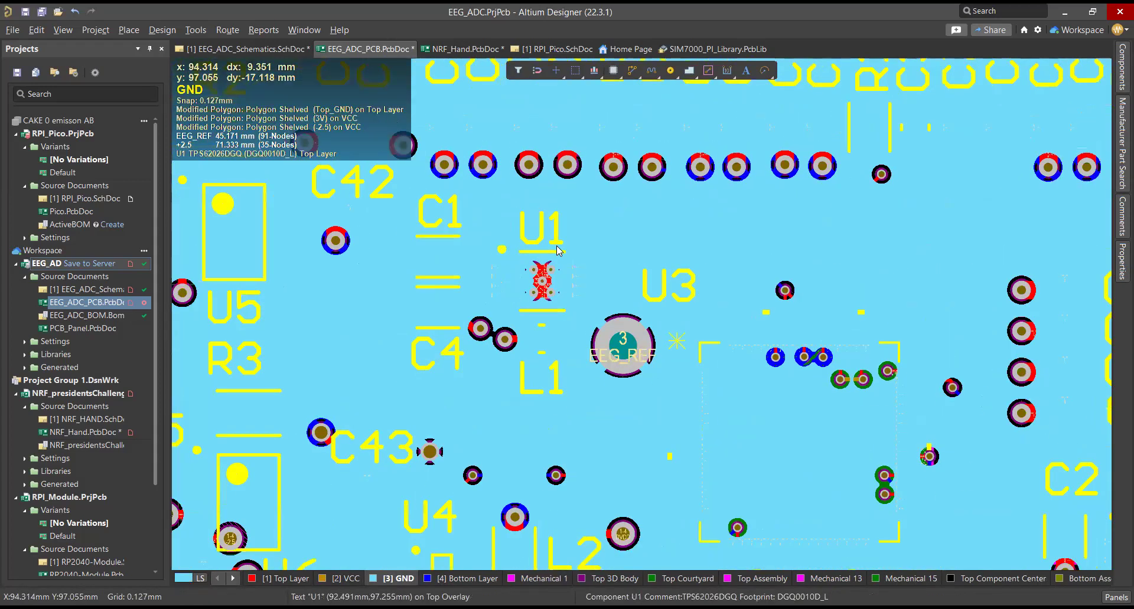
click(633, 70)
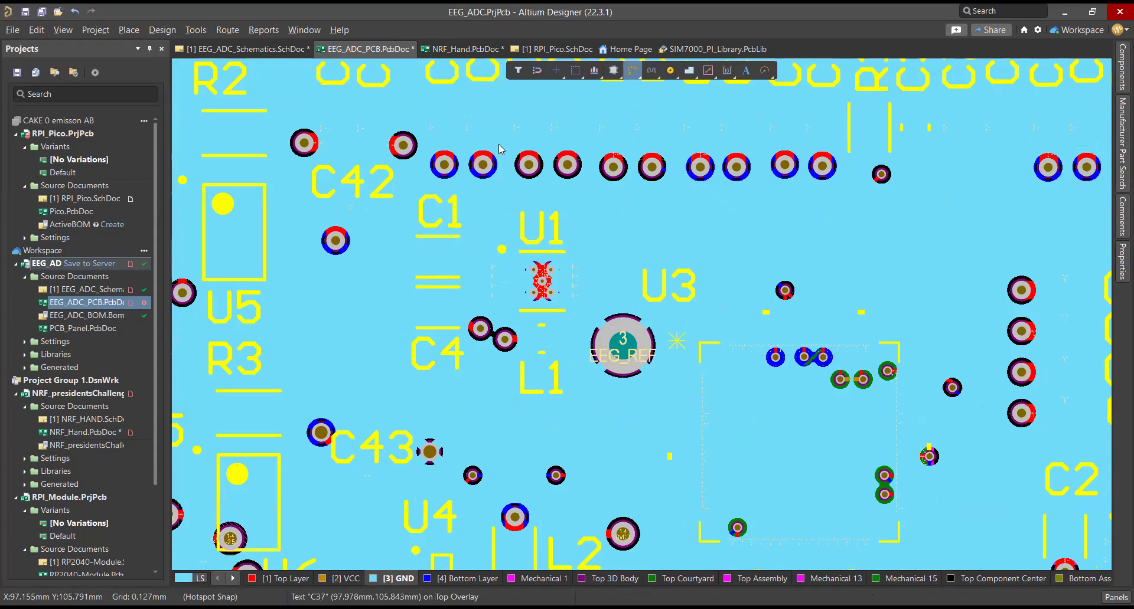
scroll(505, 142, down, 5)
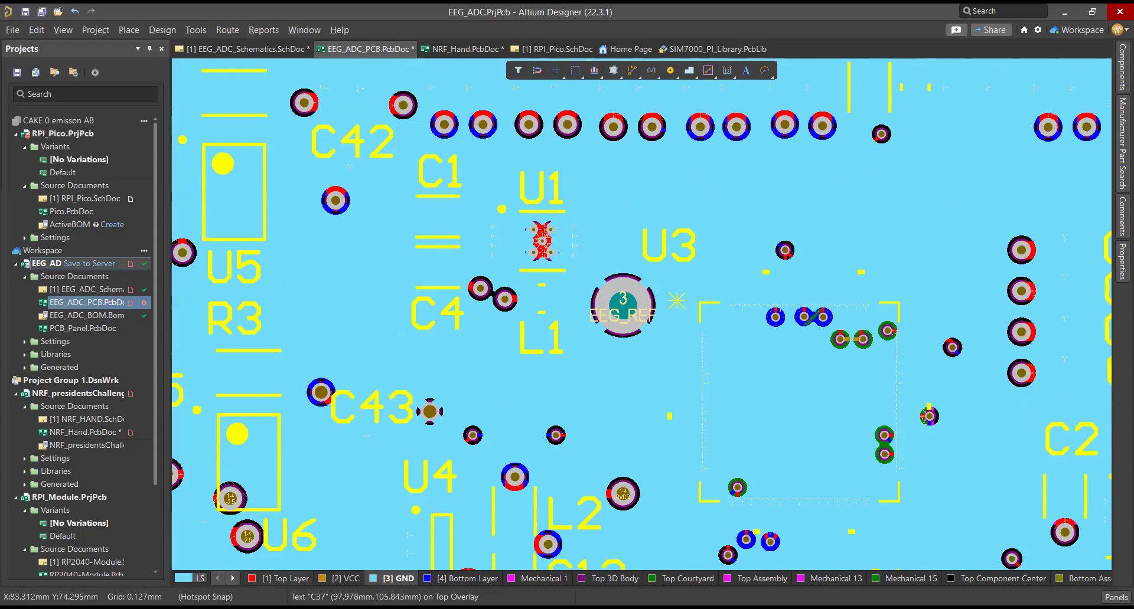
scroll(532, 217, up, 5)
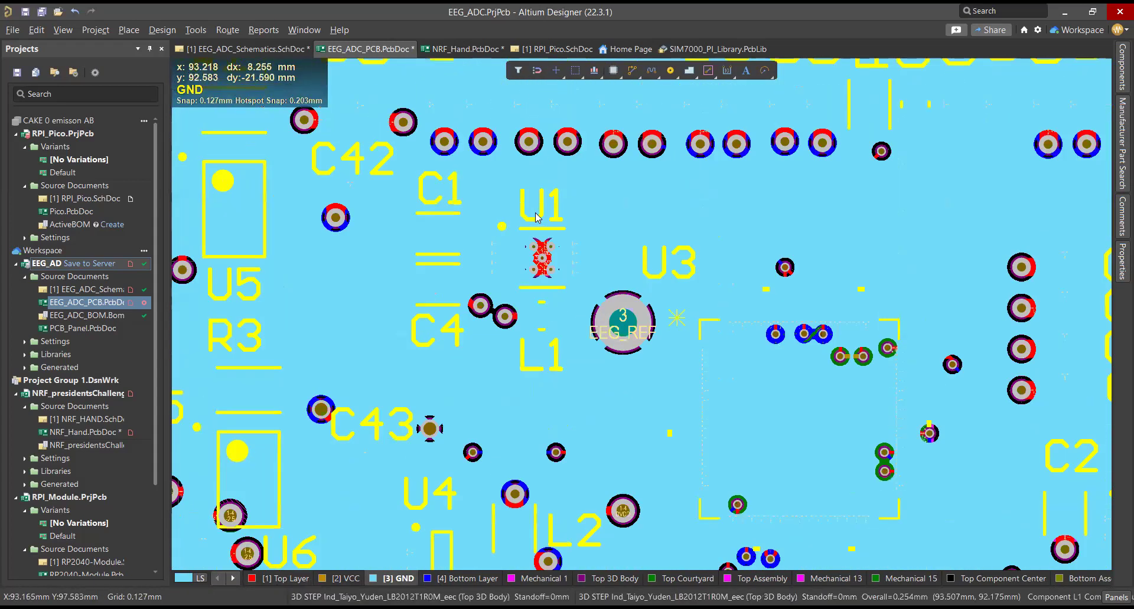
key(KP_Multiply)
scroll(628, 242, down, 1)
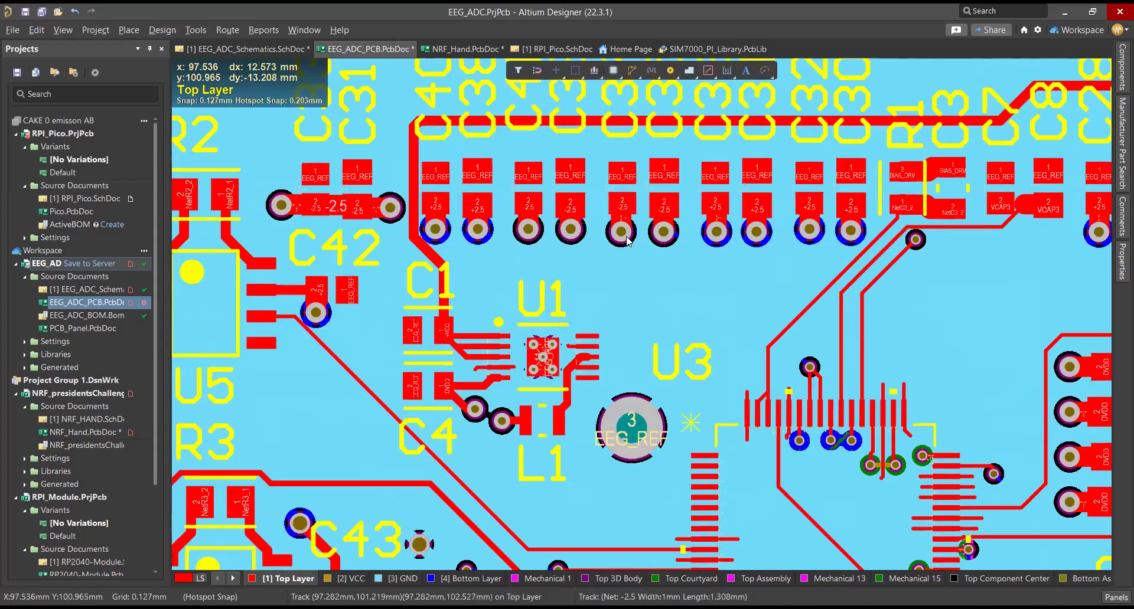
Try to draw lines on the GND layer around the row of capacitor vias above U1.
key(minus)
key(minus)
ctrl+shift+scroll(603, 232, up, 1)
ctrl+shift+scroll(598, 264, down, 6)
ctrl+shift+scroll(598, 265, up, 1)
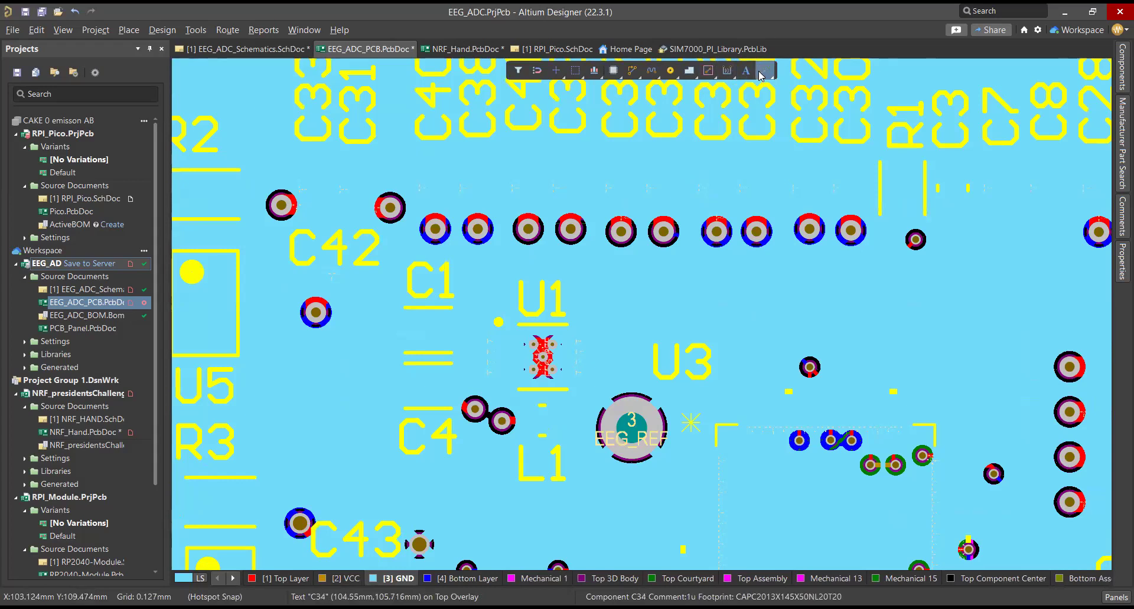
click(502, 279)
click(499, 184)
right_click(499, 183)
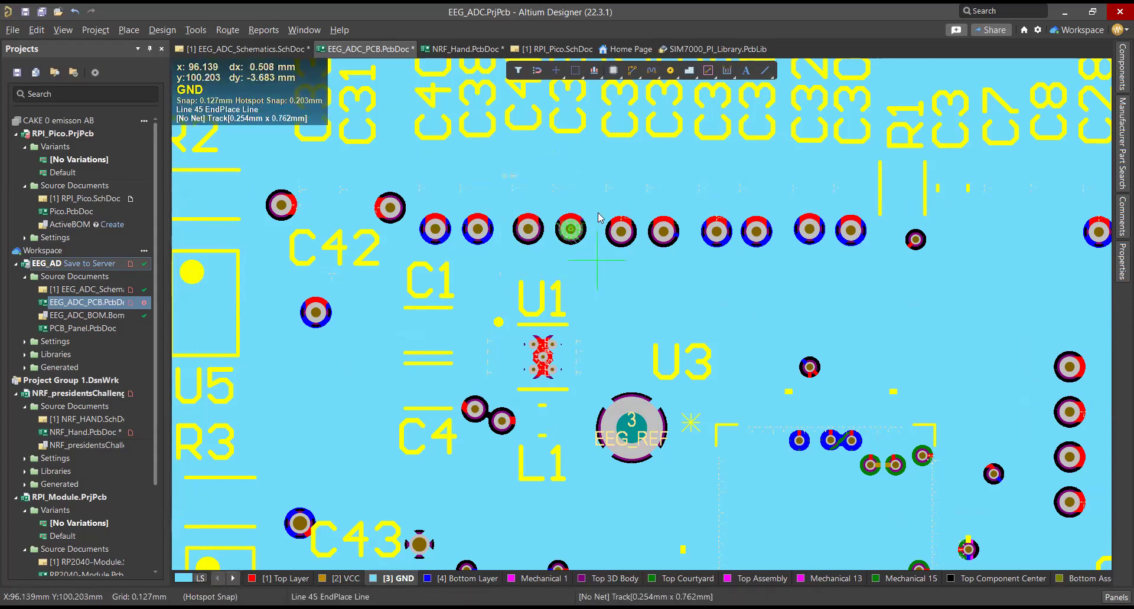
click(597, 258)
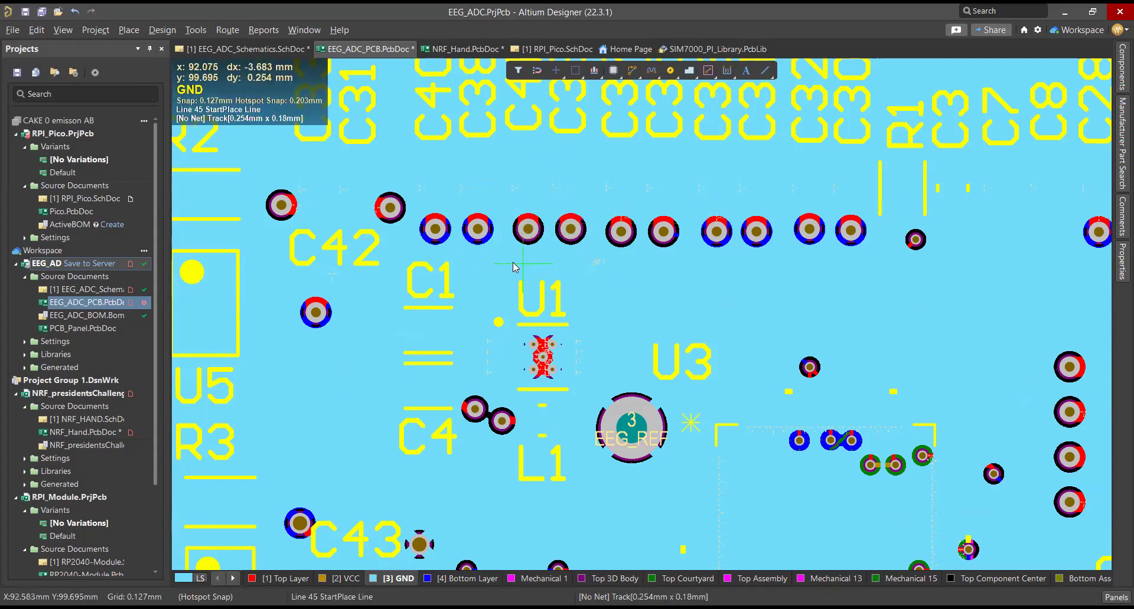
right_click(532, 263)
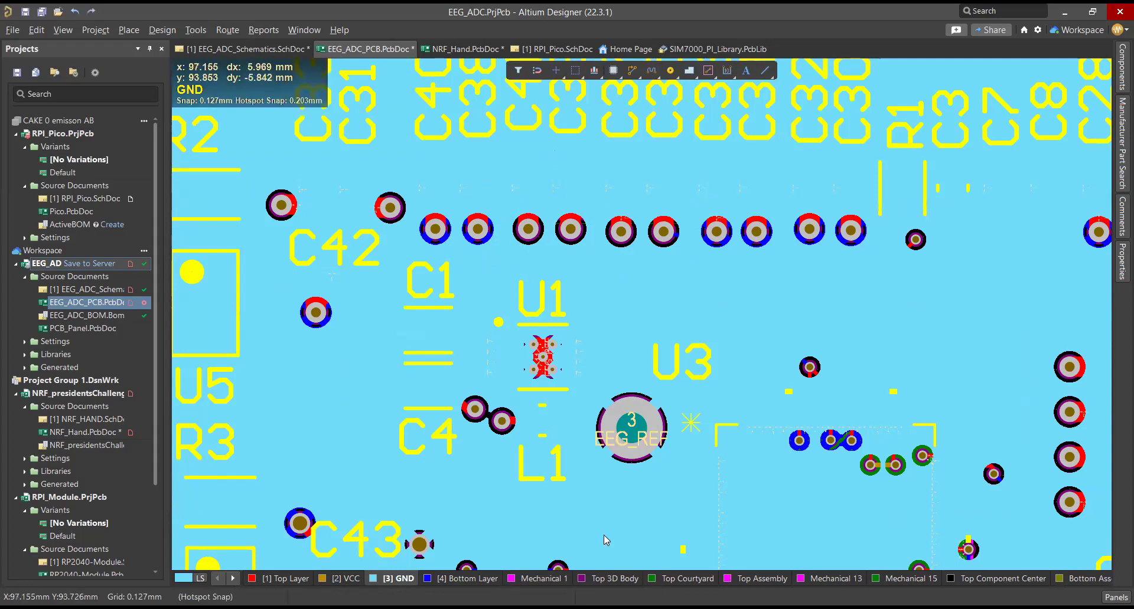
Turn off single-layer display and make Top Overlay the active layer.
key(shift+s)
key(minus)
key(minus)
key(minus)
key(minus)
key(minus)
key(minus)
key(minus)
key(minus)
key(minus)
key(minus)
key(minus)
key(minus)
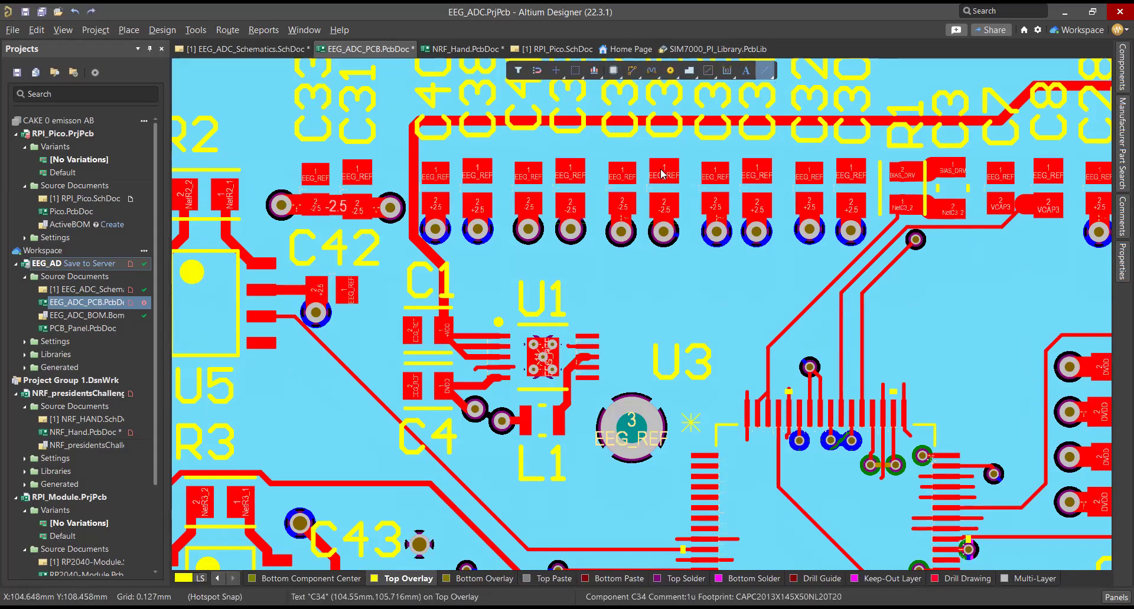
Outline the four capacitors above U1 with a rectangle of lines about 9 by 6 mm on the Top Overlay.
click(495, 269)
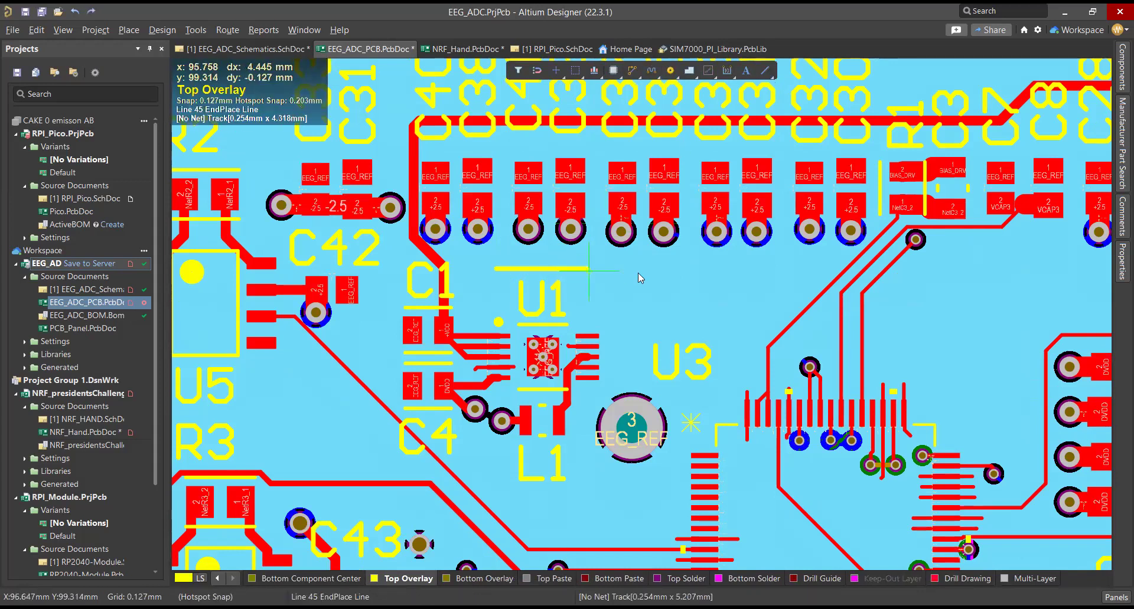
click(687, 268)
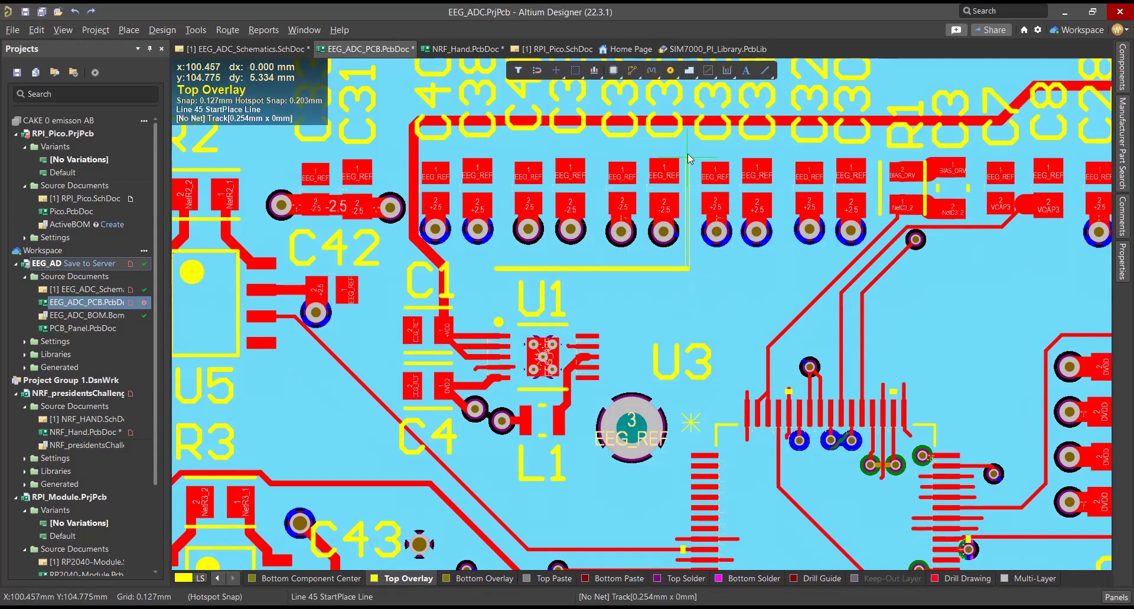
key(space)
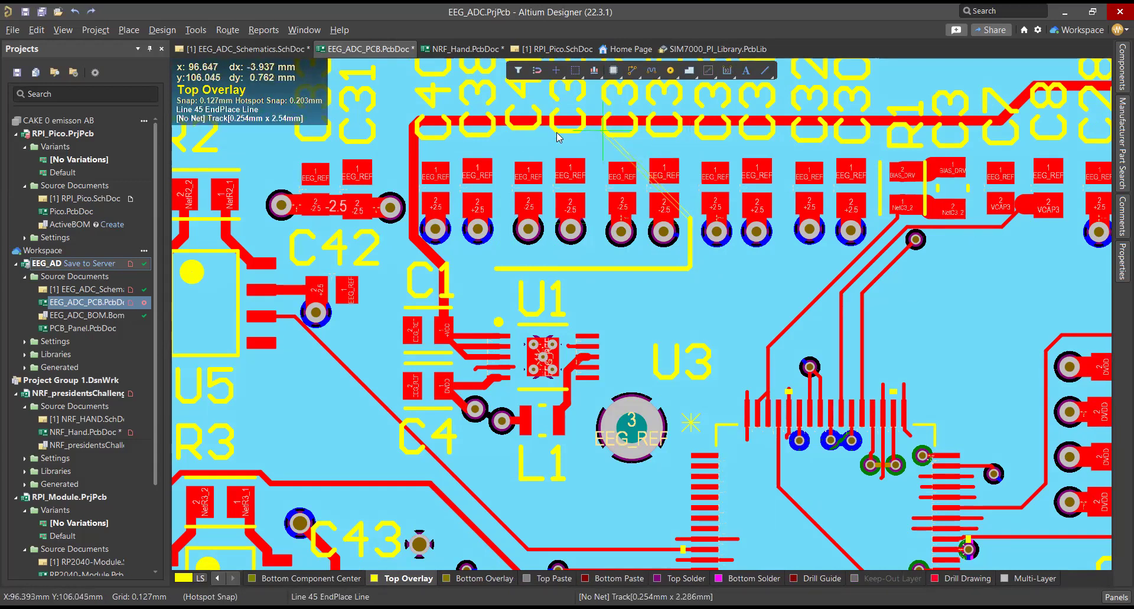
click(689, 141)
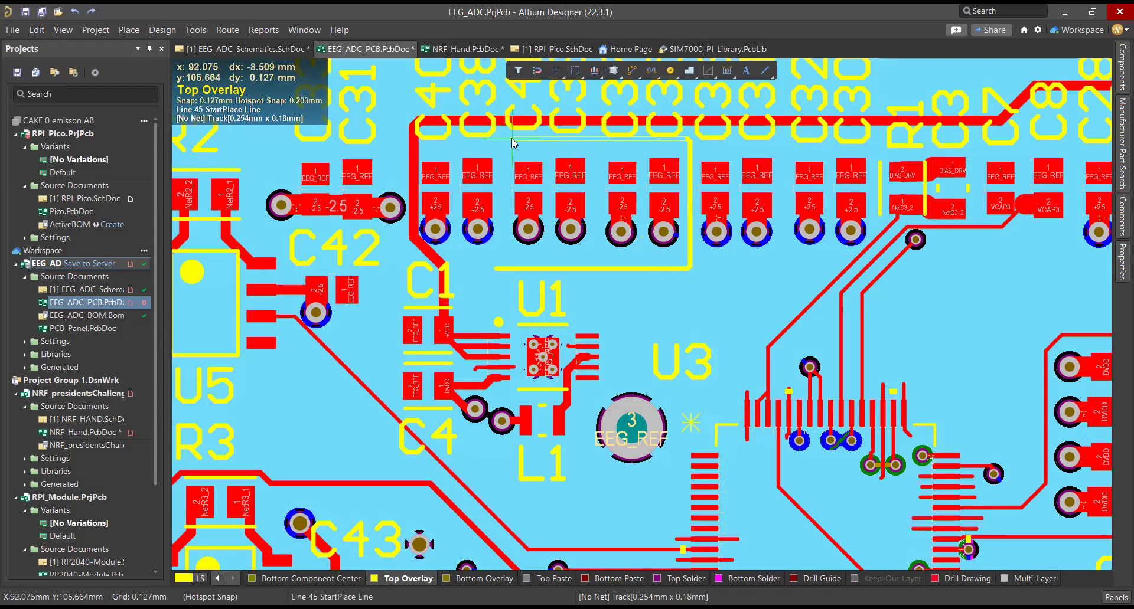
key(space)
click(492, 142)
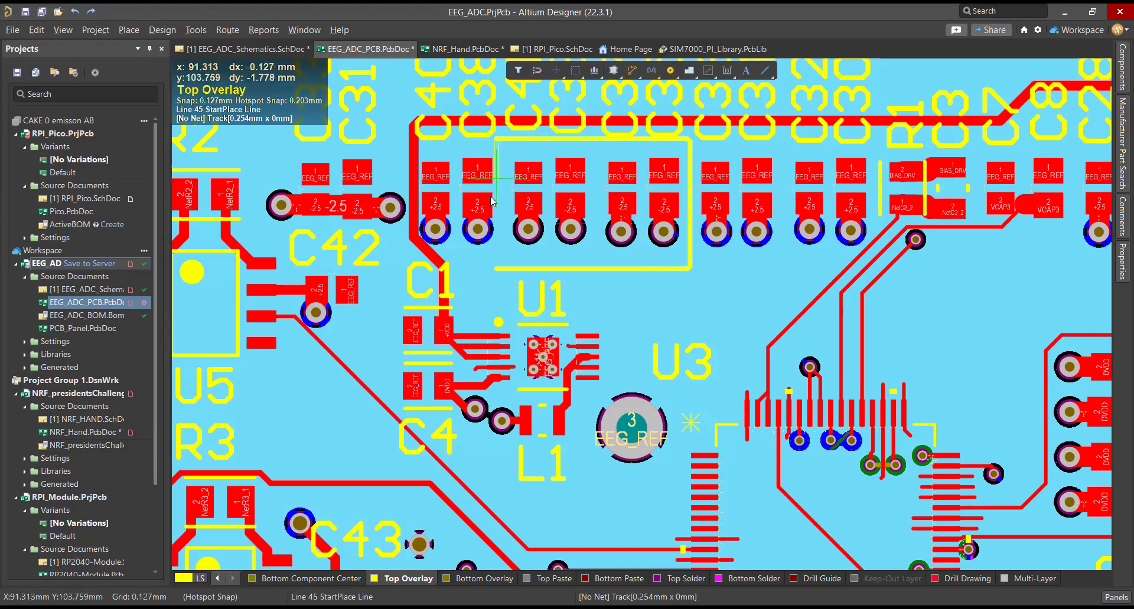
key(space)
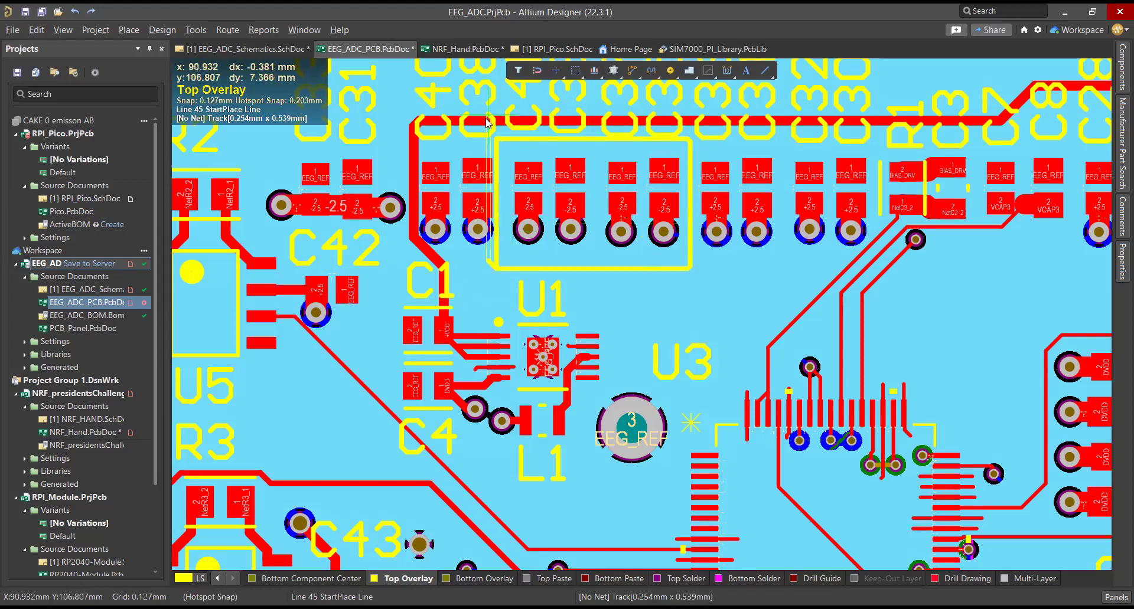
right_click(553, 207)
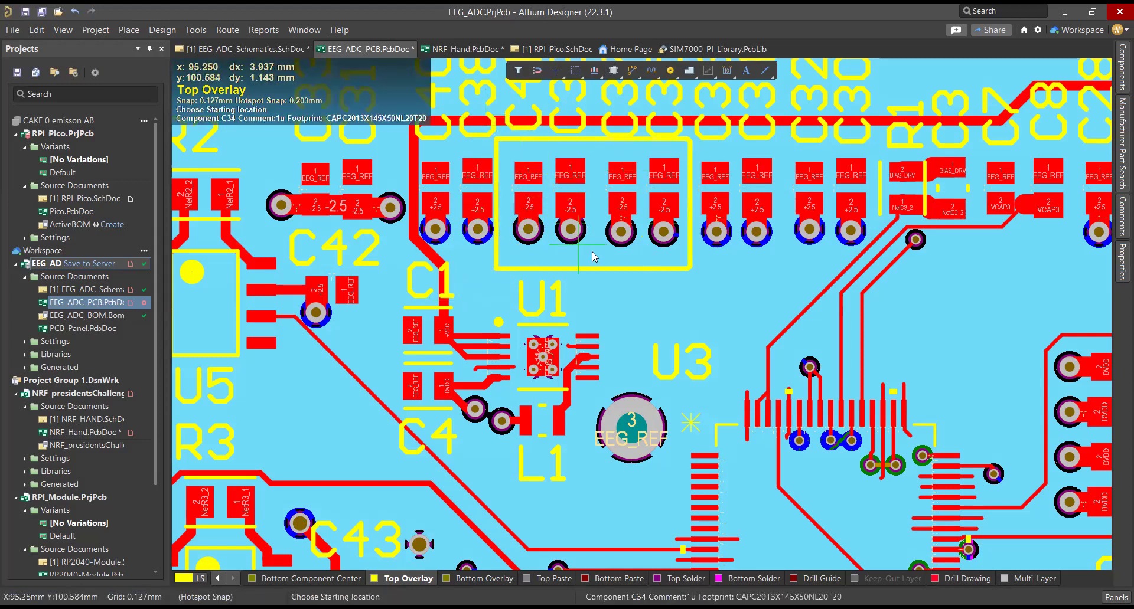
Go through the layers to GND to examine the outlined capacitor vias, and make VCC the active layer.
key(minus)
key(minus)
key(minus)
key(minus)
key(minus)
key(minus)
key(minus)
key(minus)
key(minus)
key(minus)
key(minus)
key(minus)
key(minus)
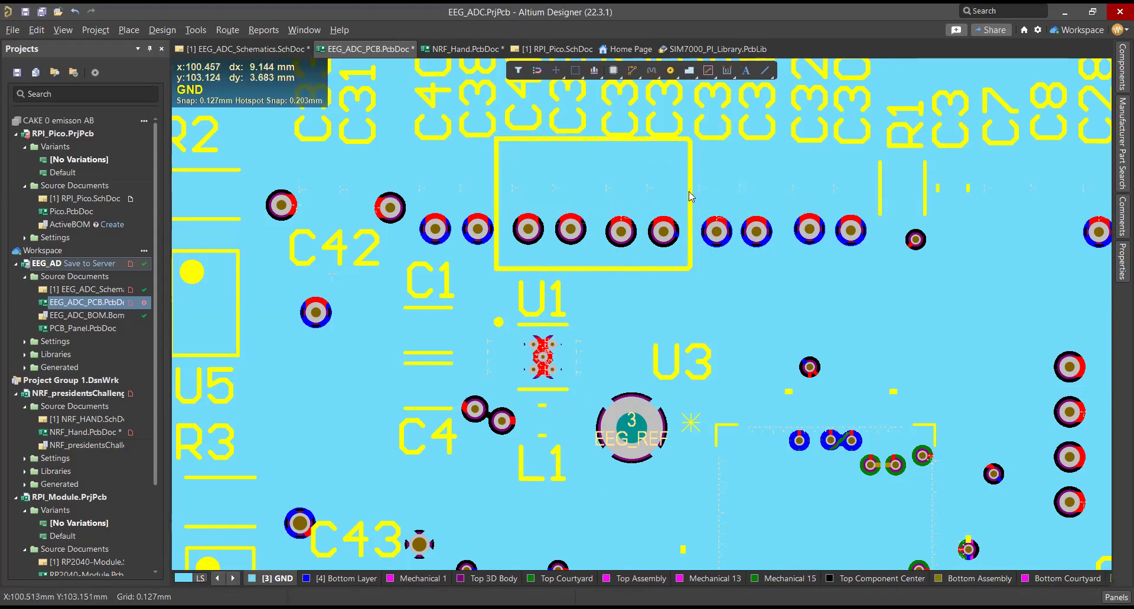
ctrl+shift+scroll(593, 288, up, 4)
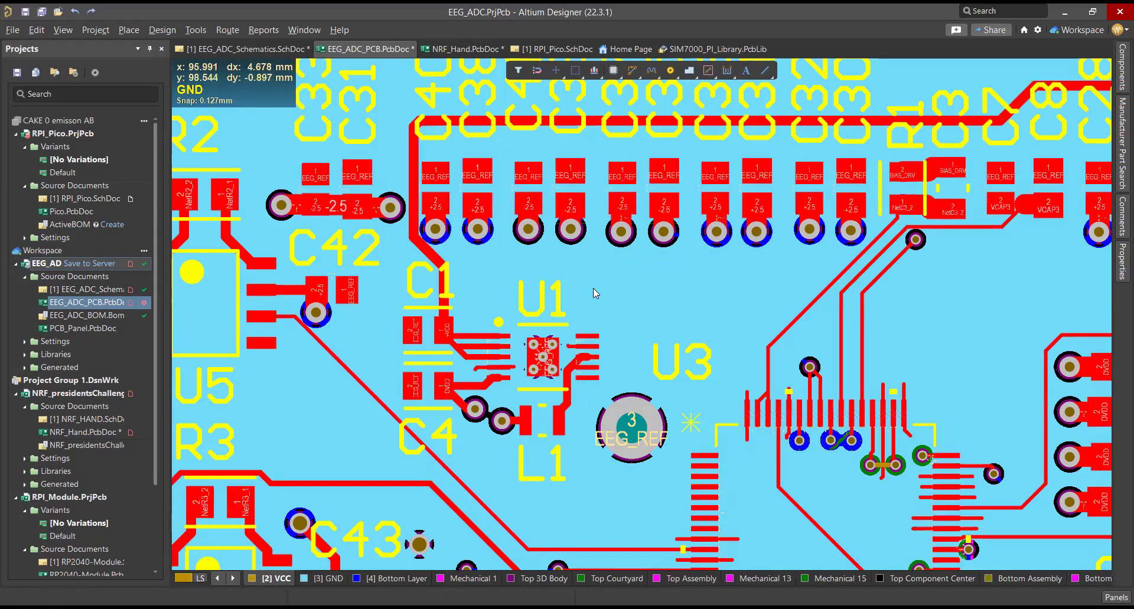
Restore the three shelved polygon pours and repour all polygons on the board.
click(172, 29)
click(196, 29)
mouse_move(233, 140)
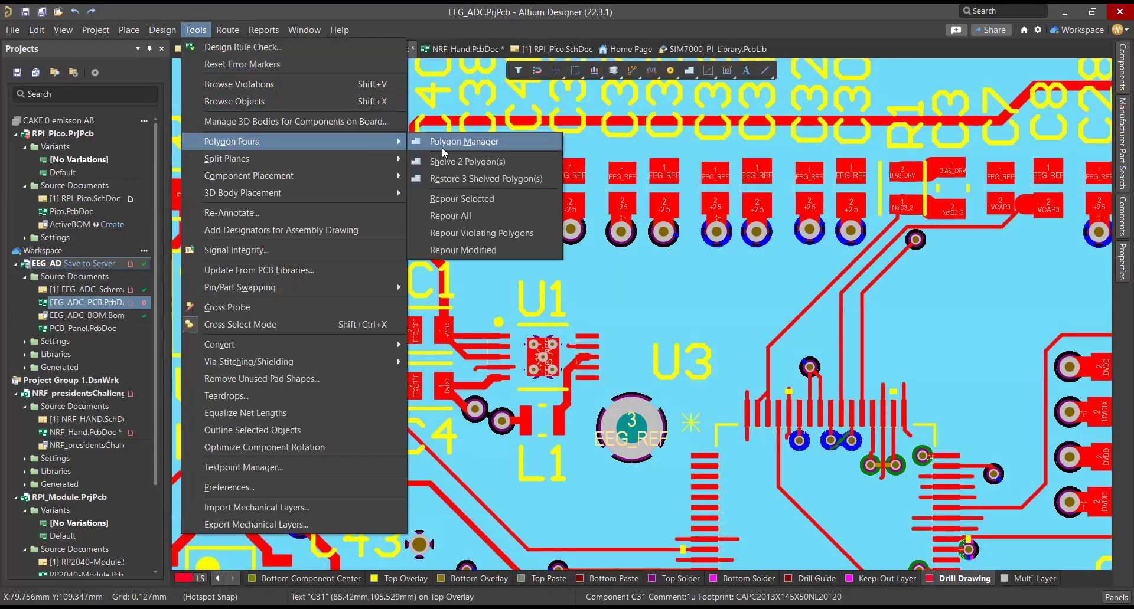
click(482, 187)
key(ctrl+Page_Down)
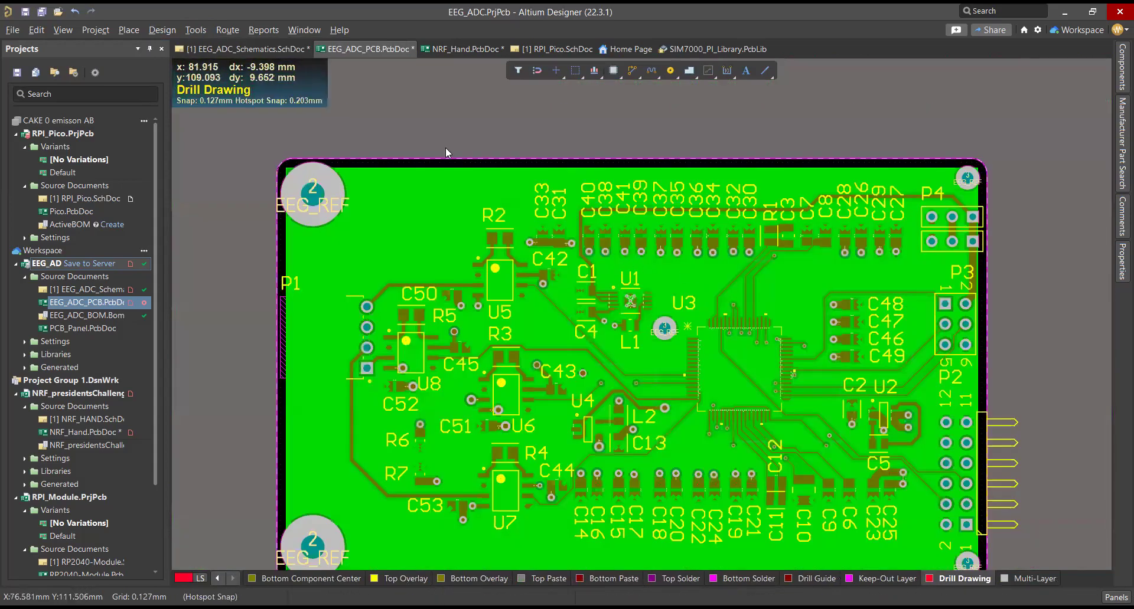
click(195, 29)
mouse_move(233, 141)
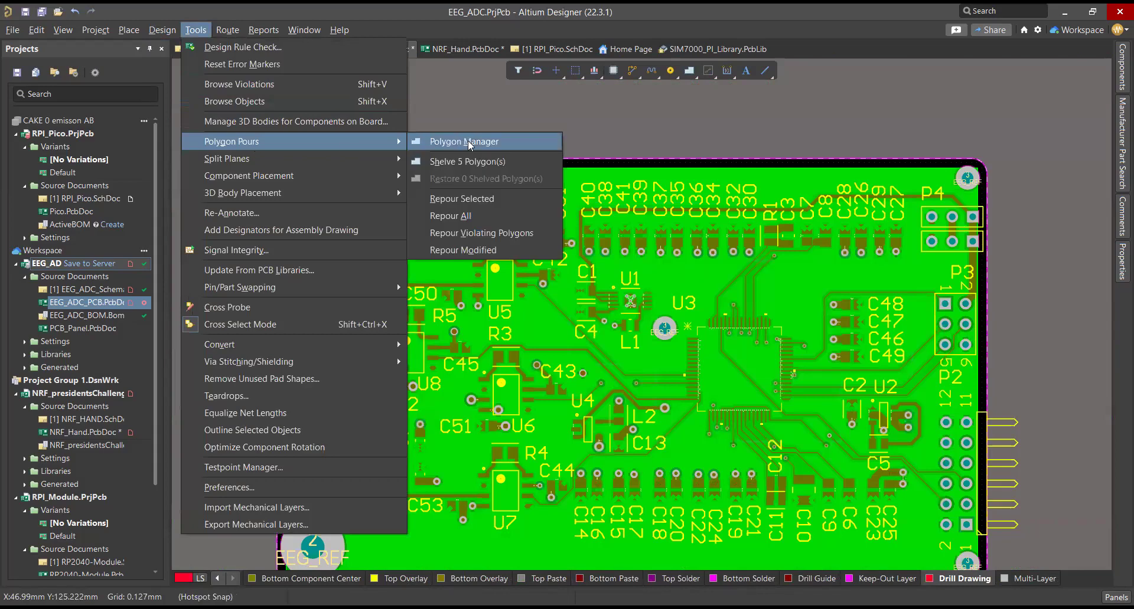
click(480, 215)
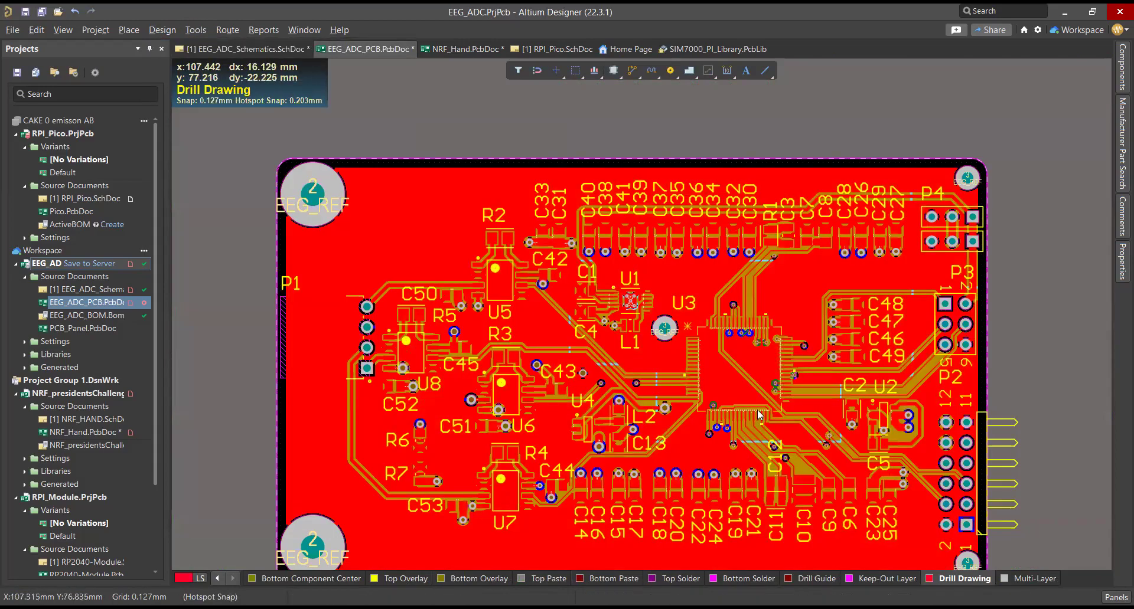
Make the Top Layer active and check the properties of its polygon pour.
ctrl+scroll(659, 247, up, 5)
shift+scroll(659, 247, right, 4)
scroll(556, 189, up, 3)
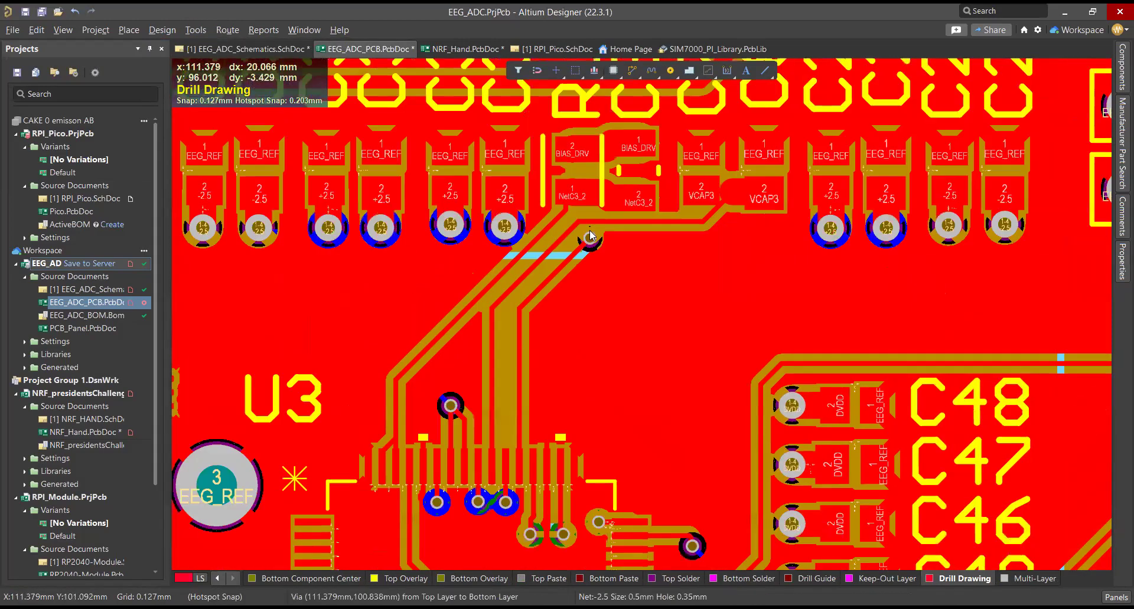
ctrl+scroll(687, 312, down, 4)
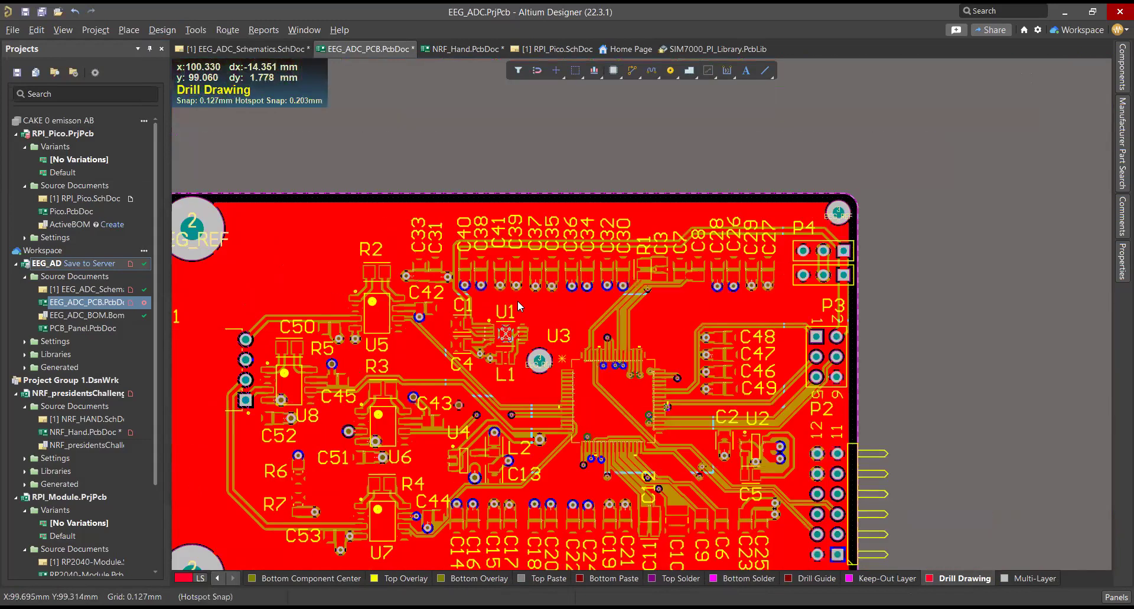
ctrl+shift+scroll(416, 441, up, 14)
ctrl+shift+scroll(415, 438, up, 10)
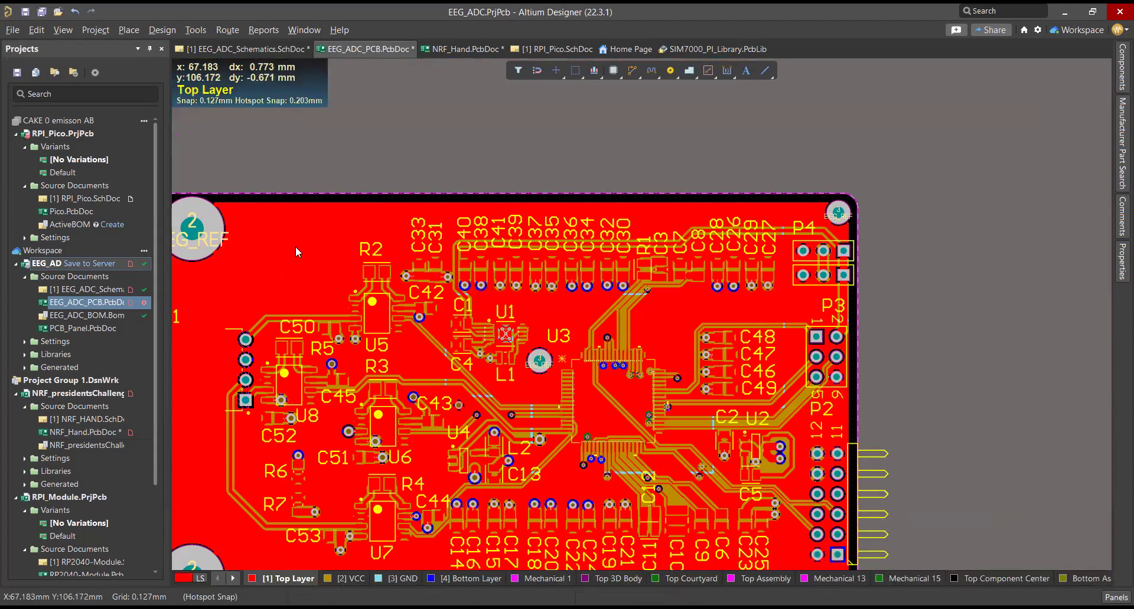
click(682, 353)
click(1116, 268)
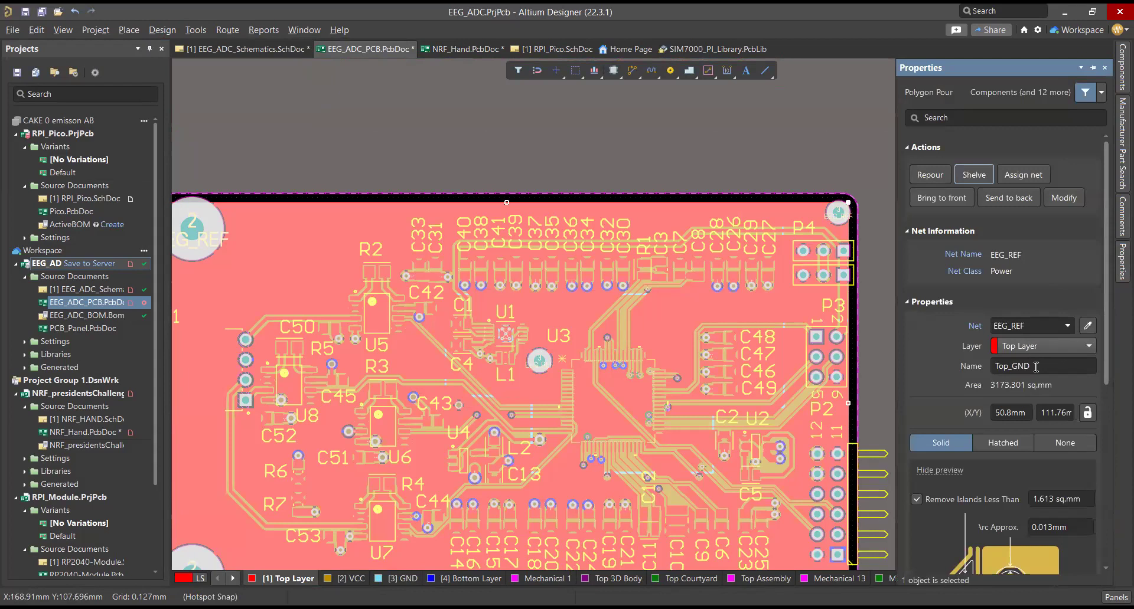
Examine the Top Layer routing between U3 and the capacitor row, and select the vertical -2.5 track above U3.
click(626, 346)
ctrl+scroll(626, 345, up, 5)
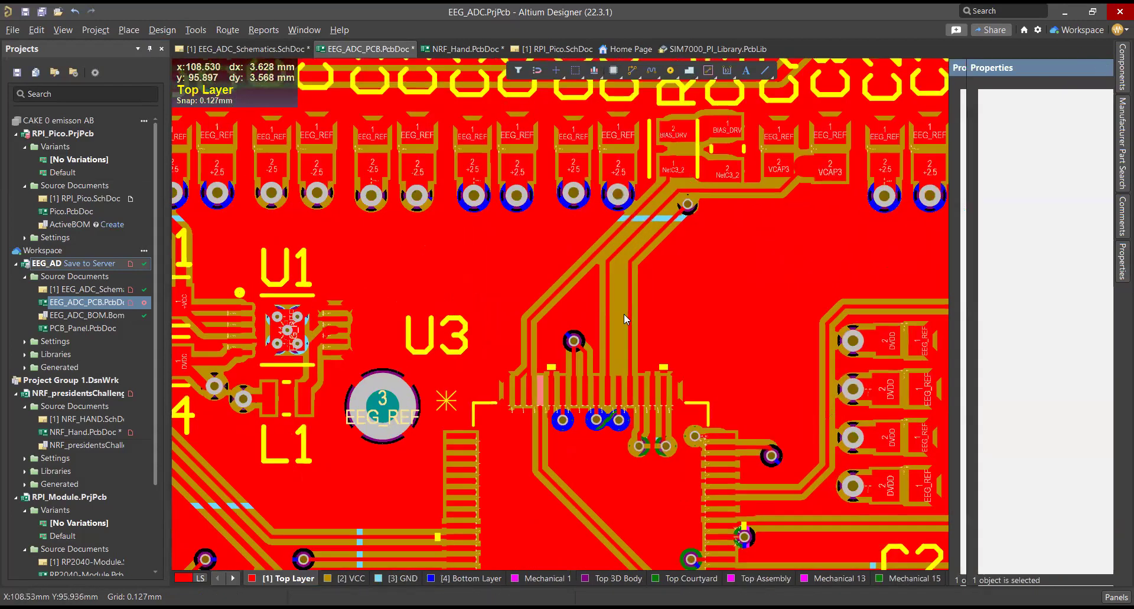
ctrl+scroll(623, 314, up, 2)
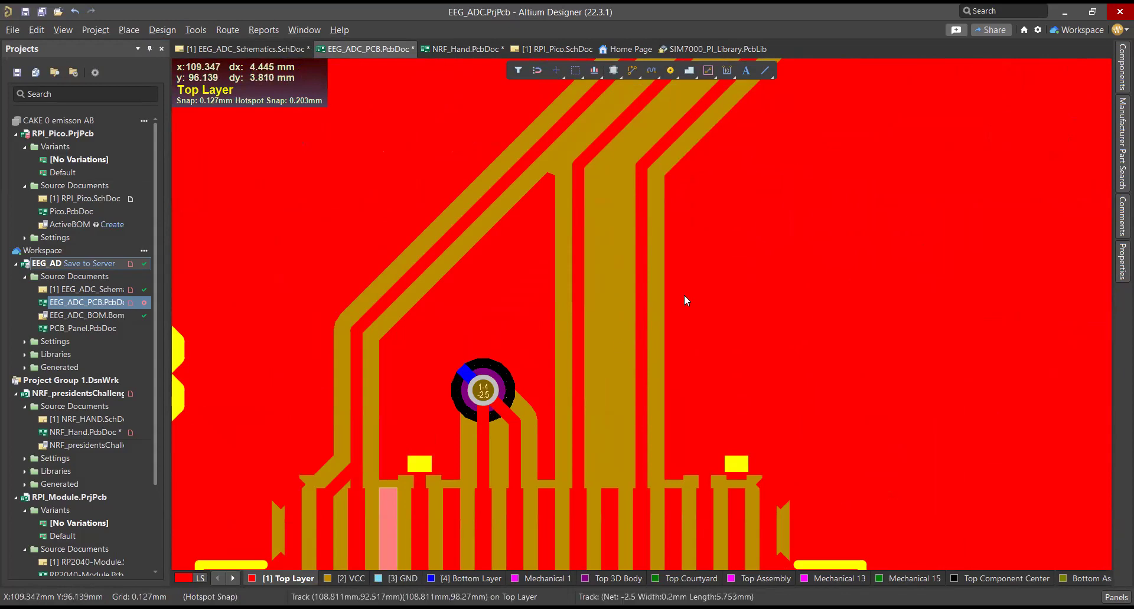
ctrl+scroll(684, 295, down, 1)
ctrl+scroll(684, 295, down, 1)
scroll(651, 292, up, 3)
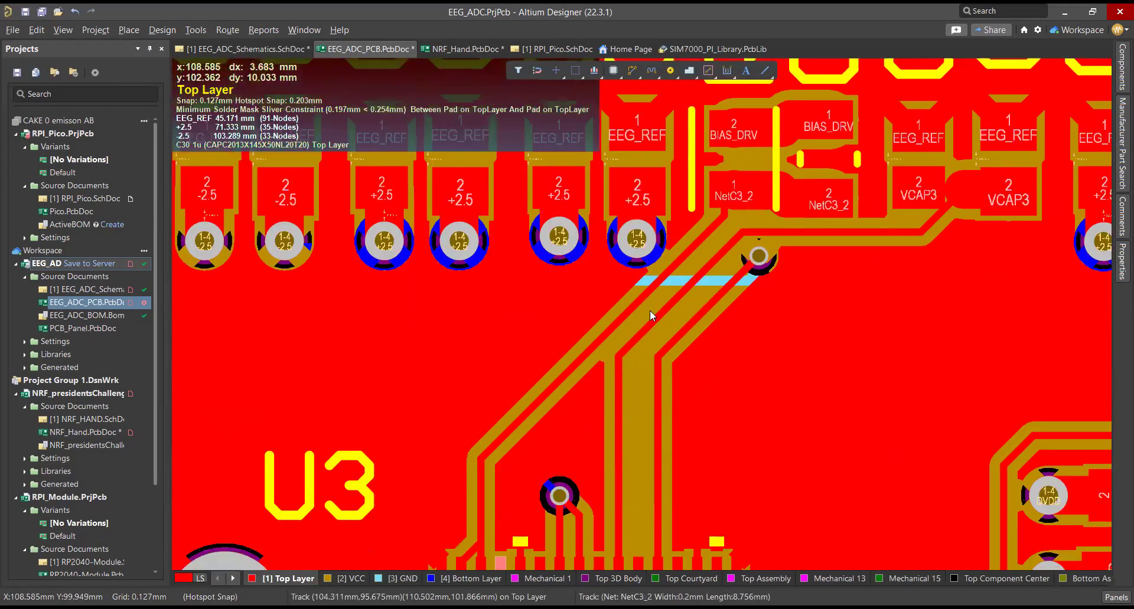
scroll(664, 394, down, 4)
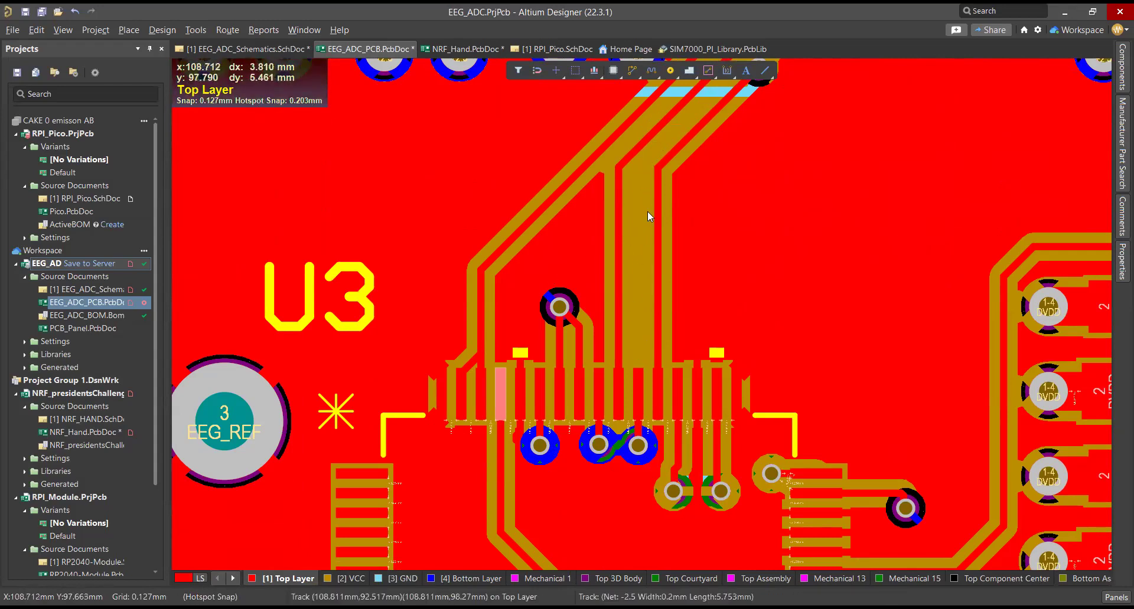
click(619, 239)
drag(635, 234, 658, 226)
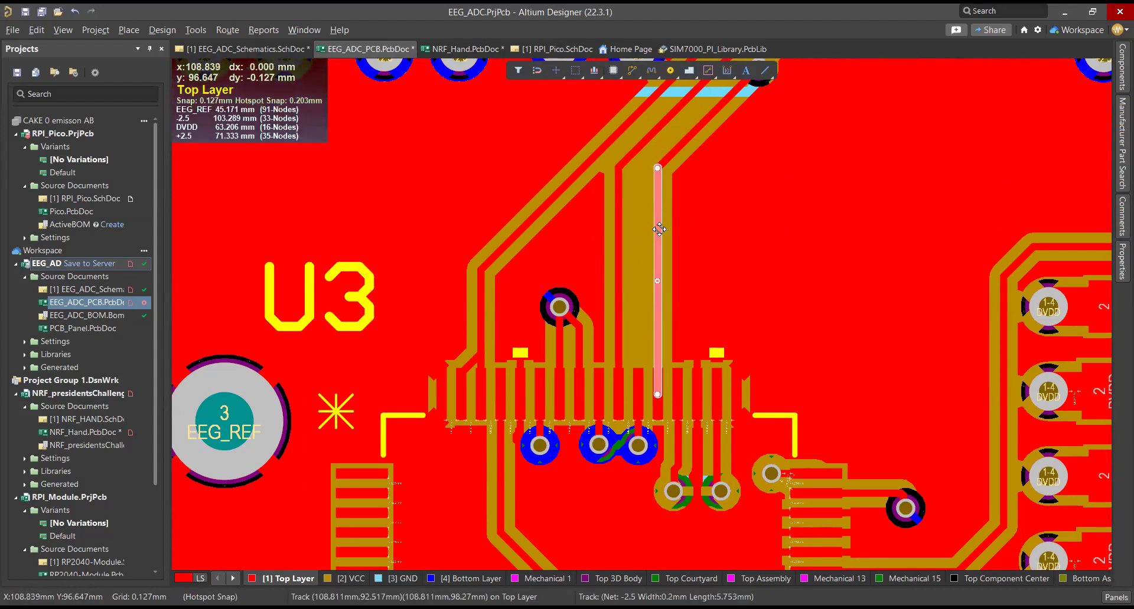
Inspect the Top Layer pour and routing across the whole board, looking closely at the area around U5, U6 and U8.
ctrl+scroll(721, 307, down, 4)
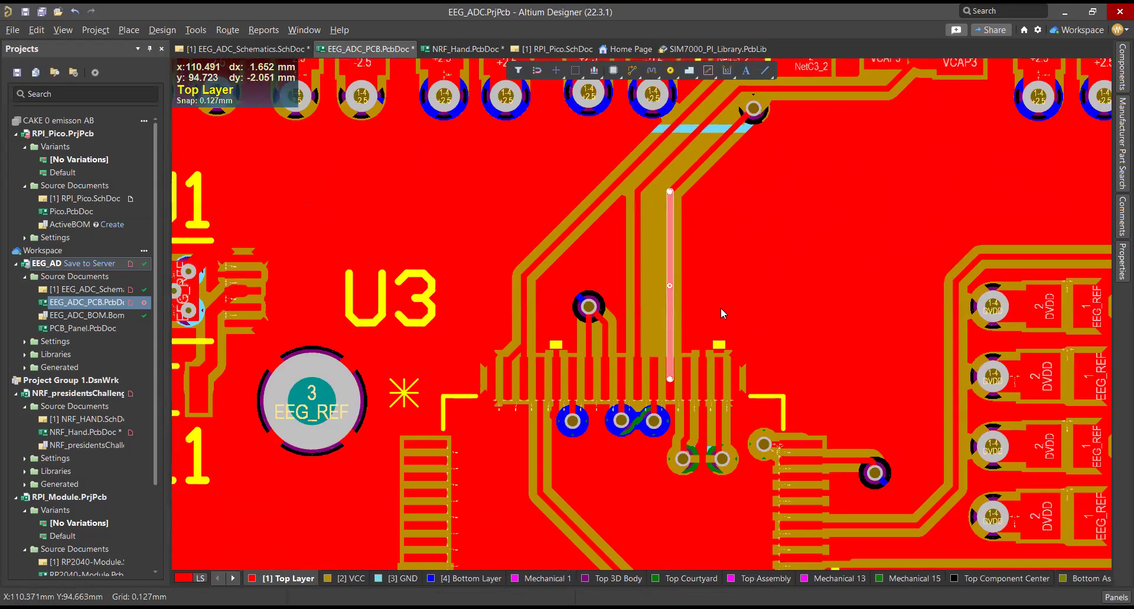
ctrl+scroll(724, 298, down, 3)
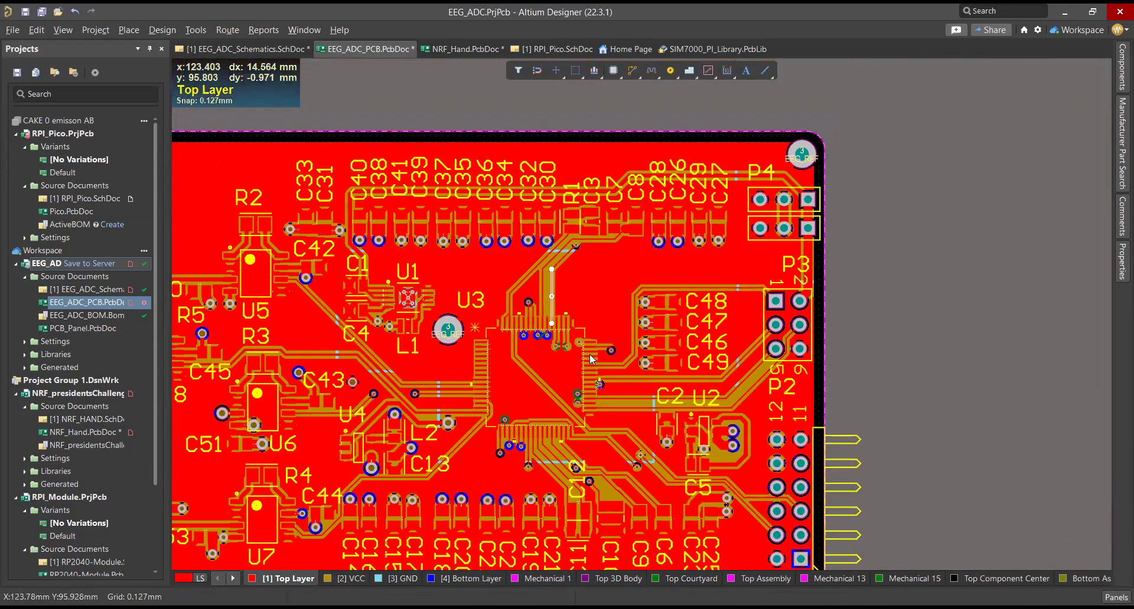
ctrl+scroll(580, 361, up, 3)
shift+scroll(579, 360, left, 2)
scroll(484, 354, up, 3)
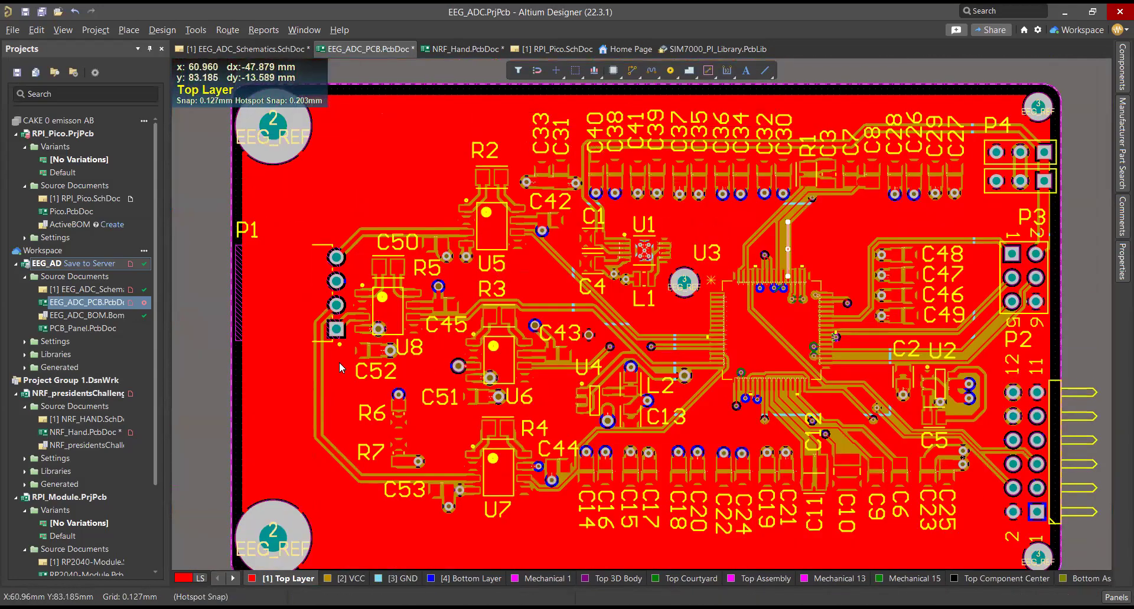
ctrl+scroll(432, 313, up, 7)
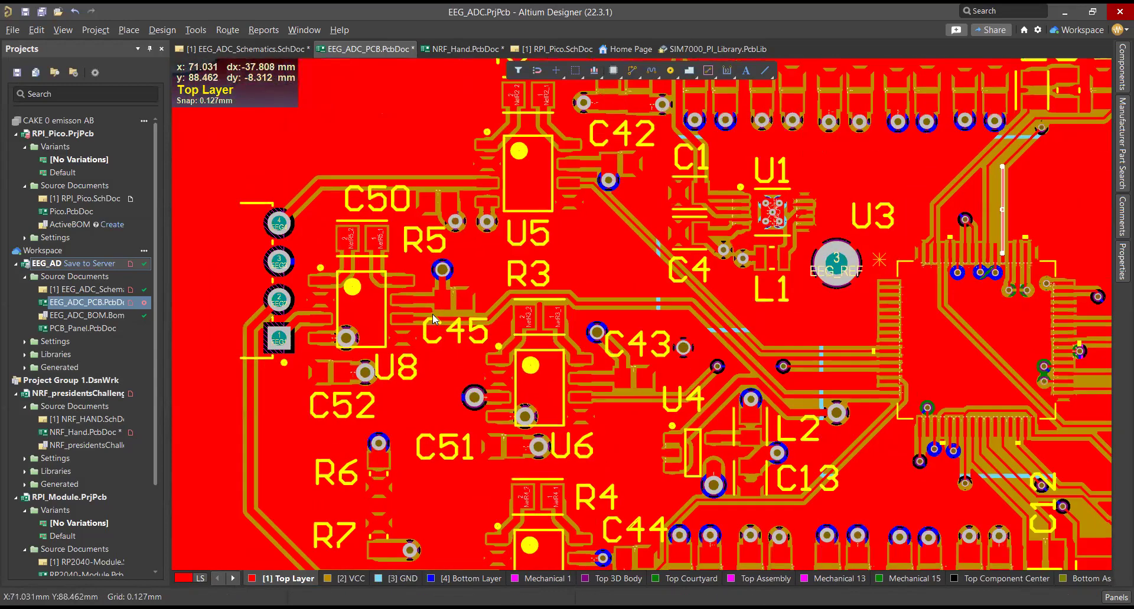
ctrl+scroll(444, 307, down, 8)
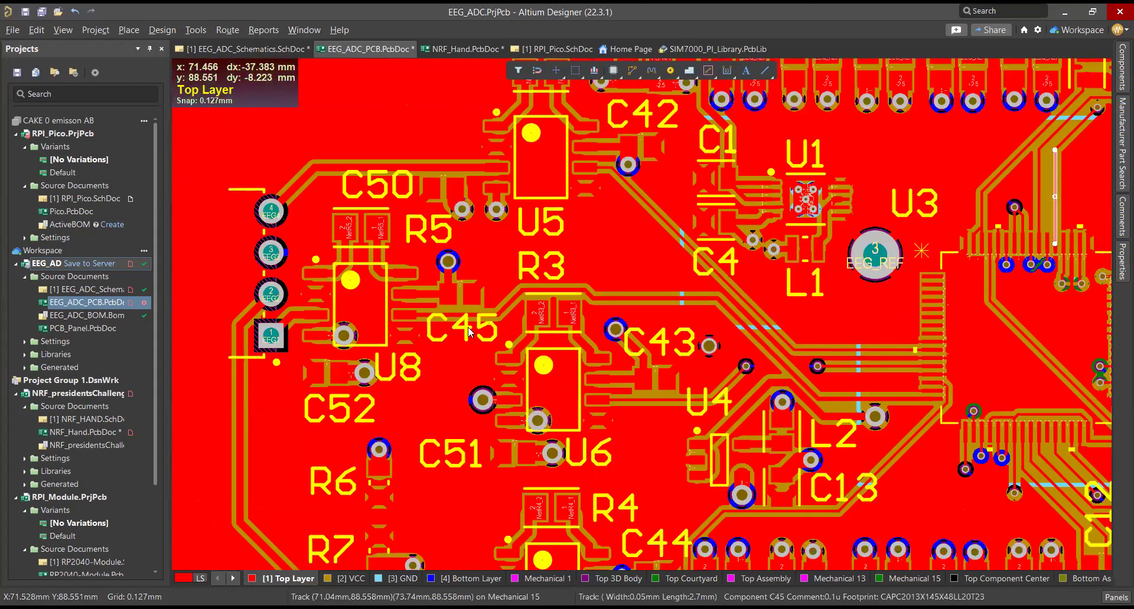
Switch to the Bottom Layer and check the properties of its polygon pour.
click(465, 579)
scroll(675, 243, down, 3)
scroll(531, 325, up, 3)
click(335, 401)
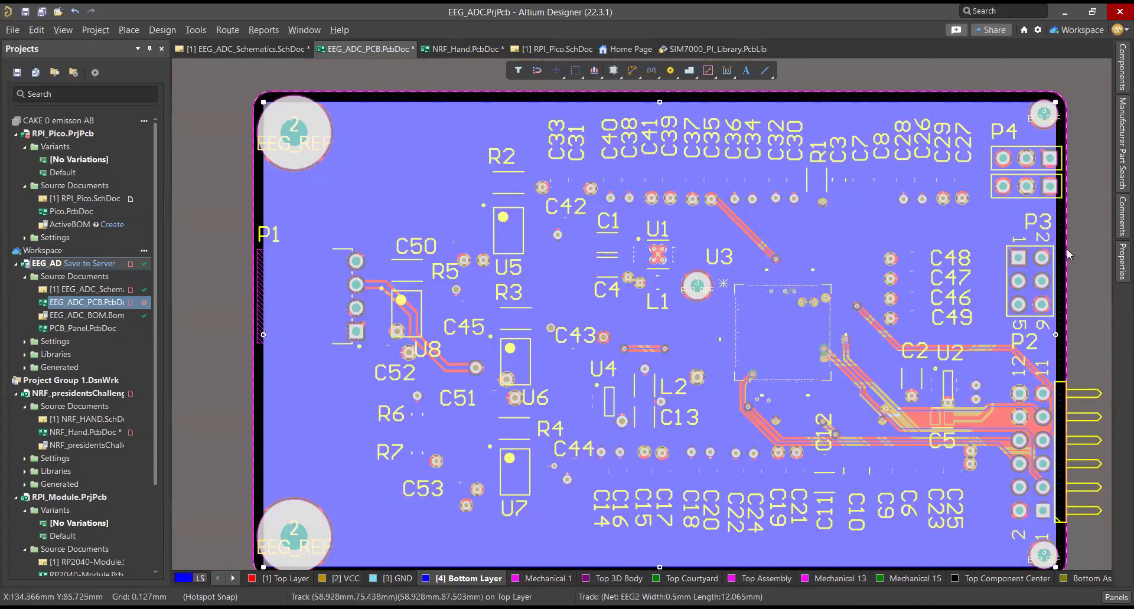
mouse_move(1122, 260)
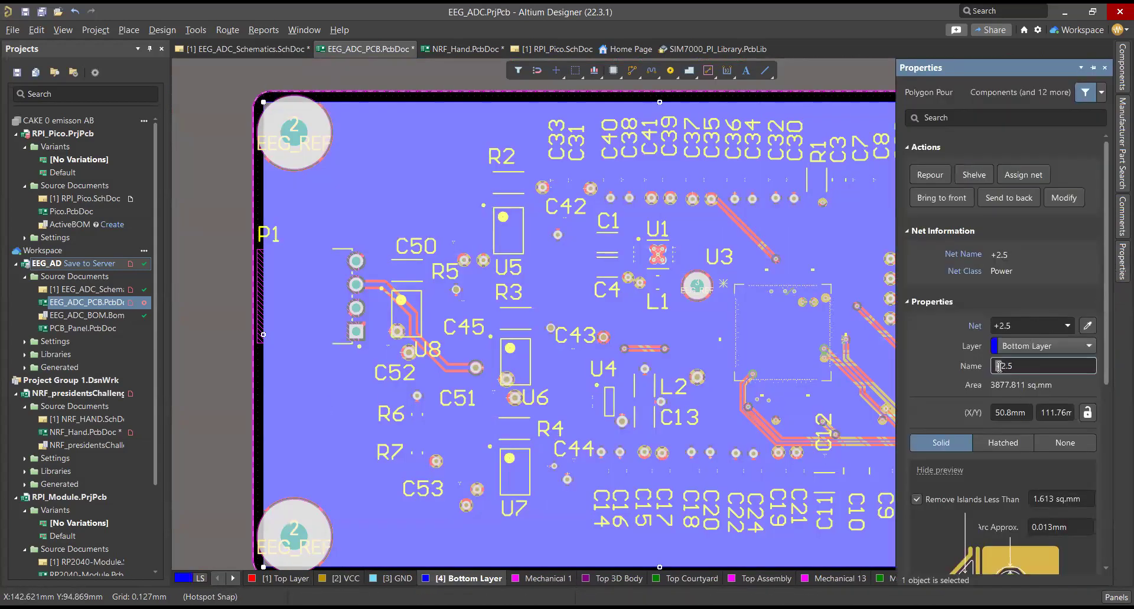
Examine the diagonal -2.5 track from the capacitor vias toward U3 on the Bottom Layer and select it.
click(741, 253)
ctrl+scroll(741, 253, up, 10)
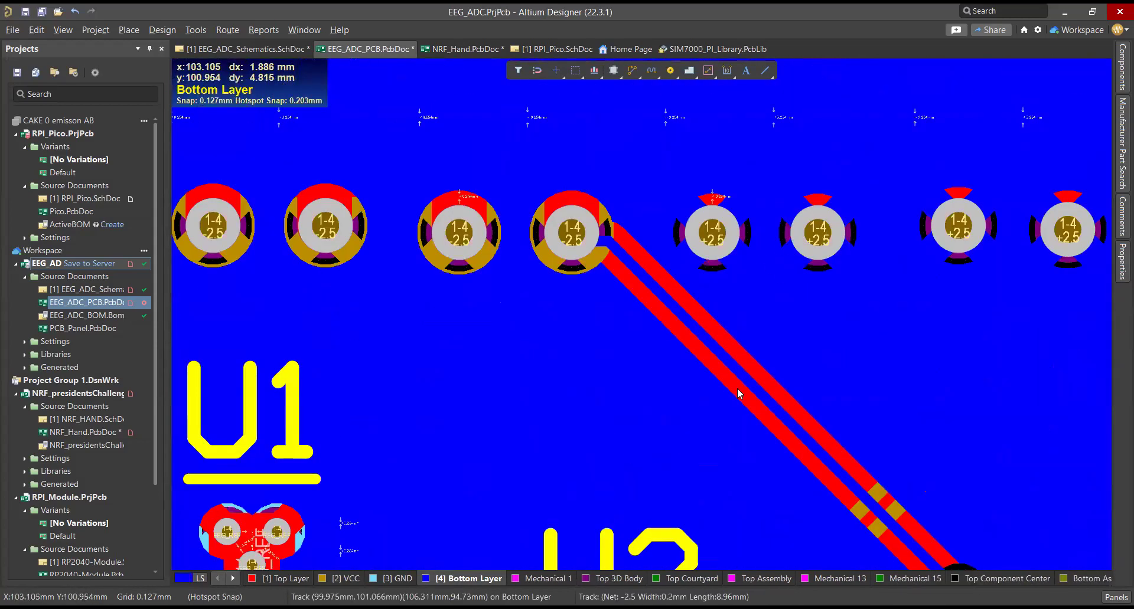
ctrl+scroll(746, 353, up, 5)
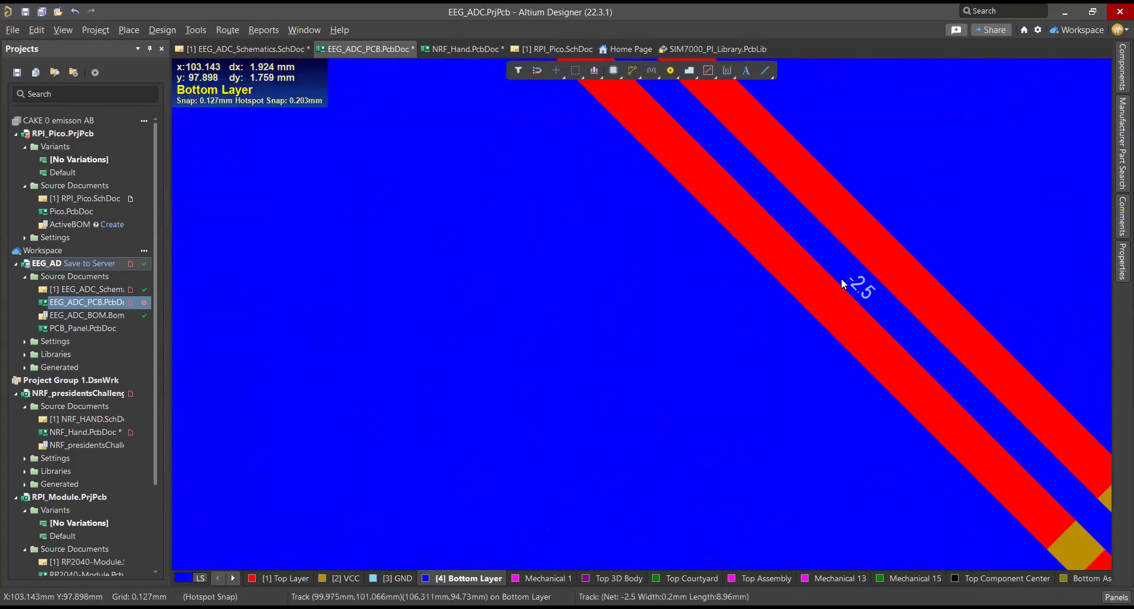
click(854, 273)
ctrl+scroll(617, 327, down, 8)
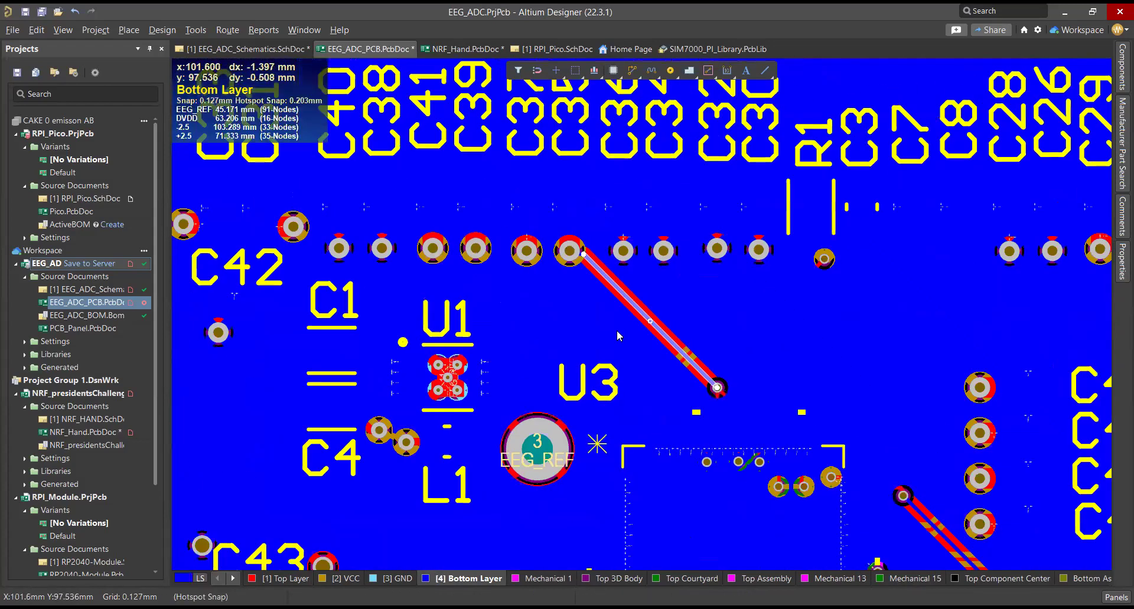
Examine the Bottom Layer tracks running from U3 toward the P2 header, along with the nearby capacitor vias.
ctrl+scroll(928, 403, down, 3)
ctrl+scroll(751, 451, up, 10)
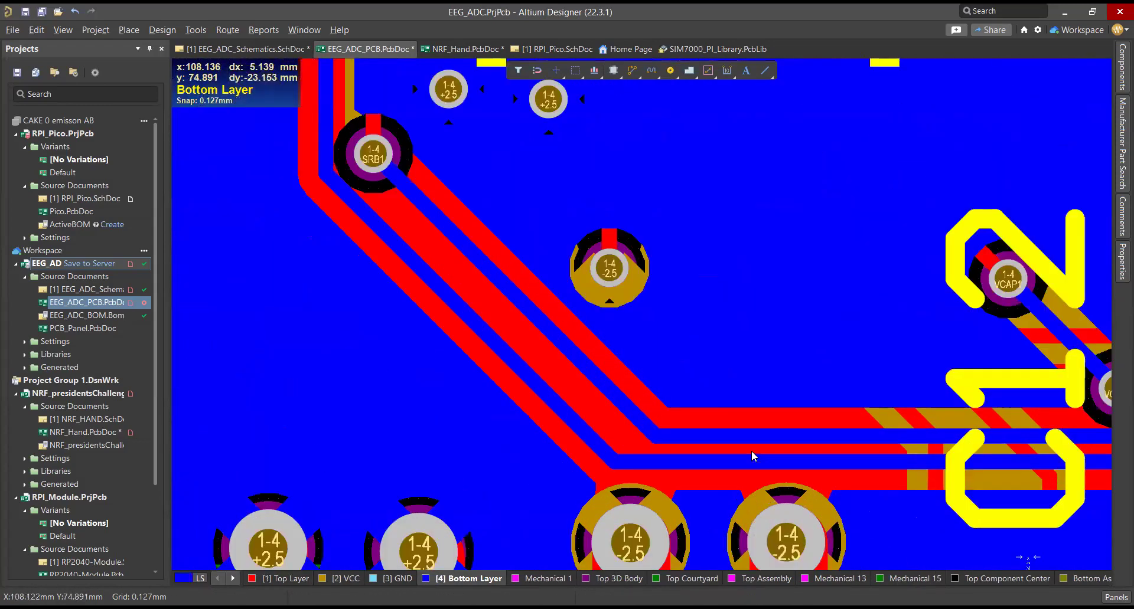
ctrl+scroll(585, 442, down, 7)
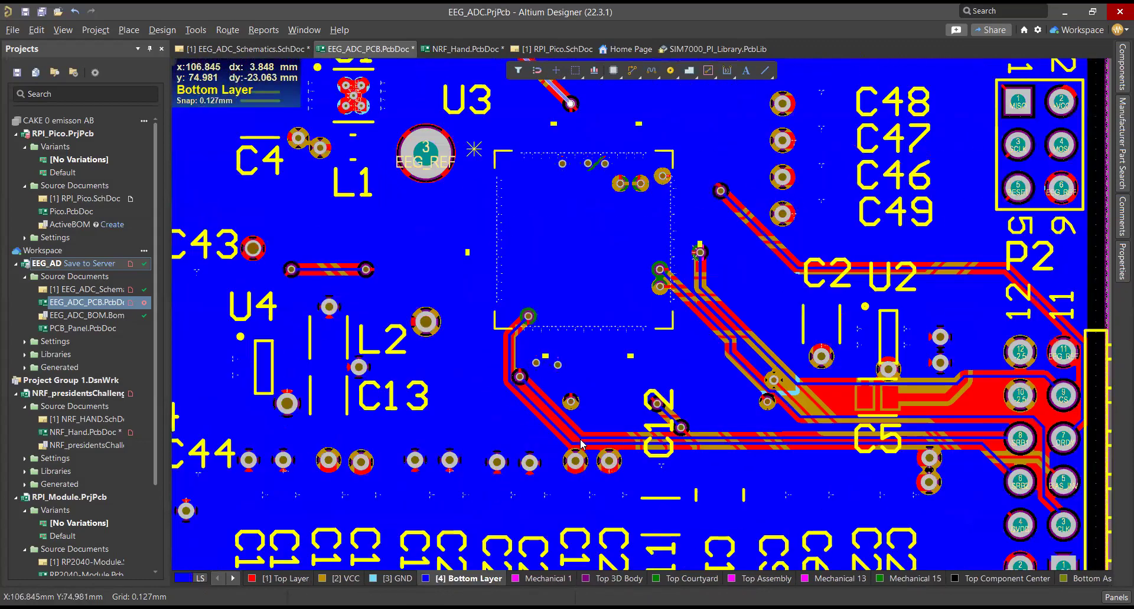
ctrl+scroll(579, 444, down, 6)
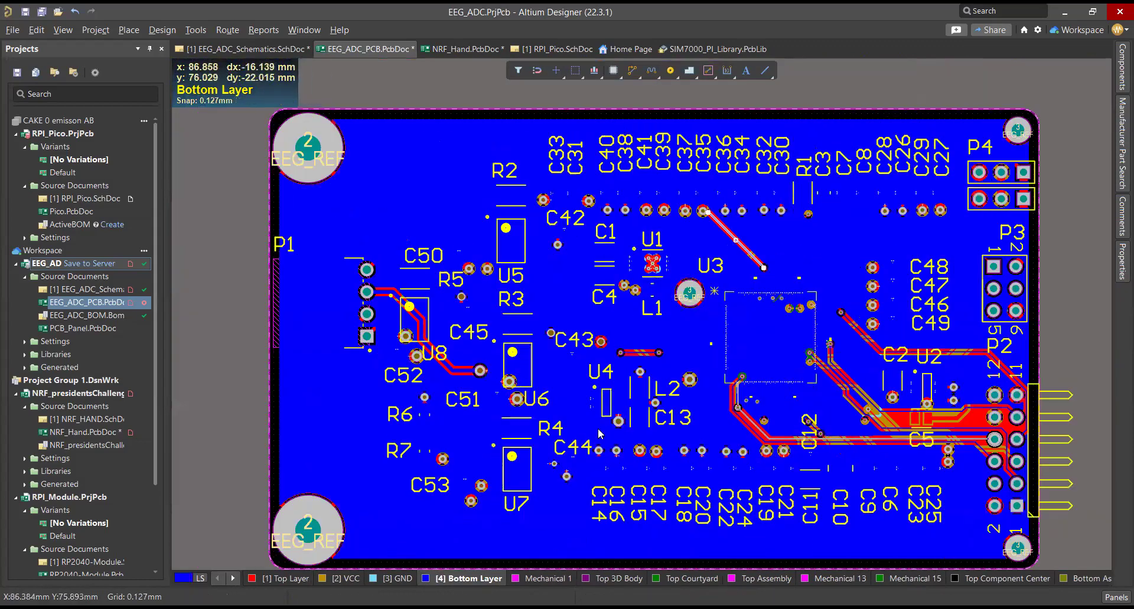
Step through the copper layers from the Bottom Layer back to the Top Layer.
key(minus)
key(minus)
key(plus)
key(minus)
key(minus)
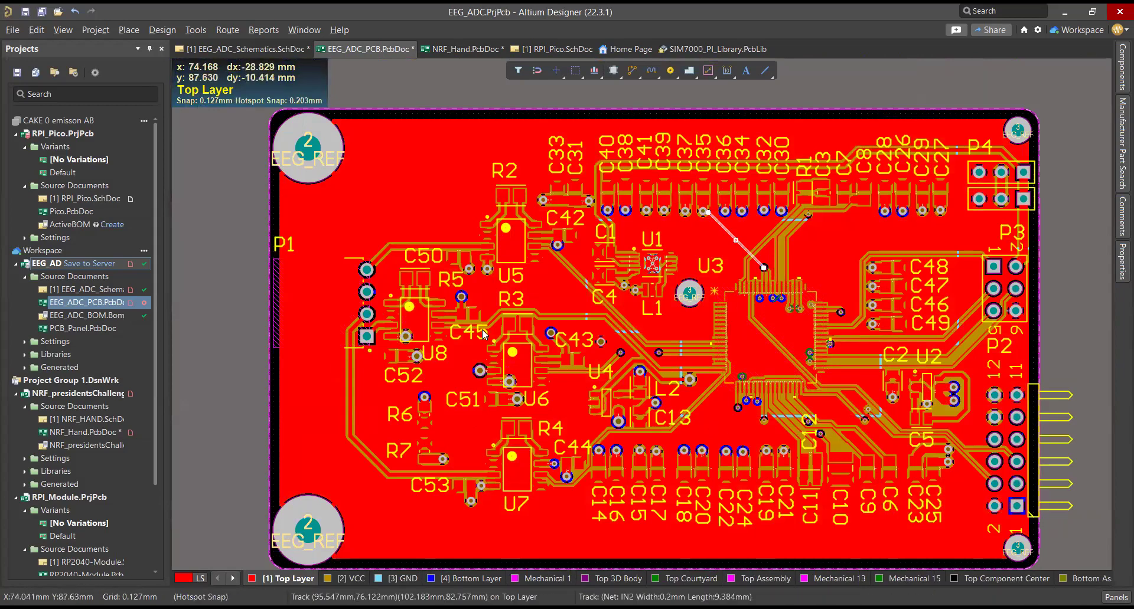
View the EEG ADC board in 3D and examine the EEG_REF mounting pad near C53 and the adjacent board edge.
key(3)
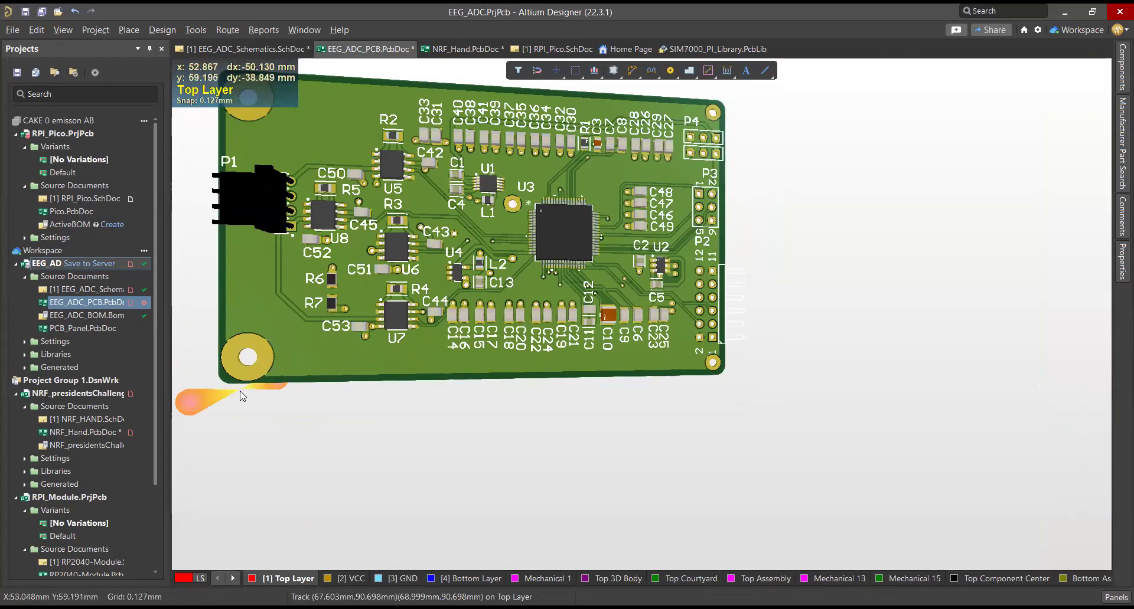
ctrl+scroll(240, 384, up, 7)
right_drag(460, 308, 756, 292)
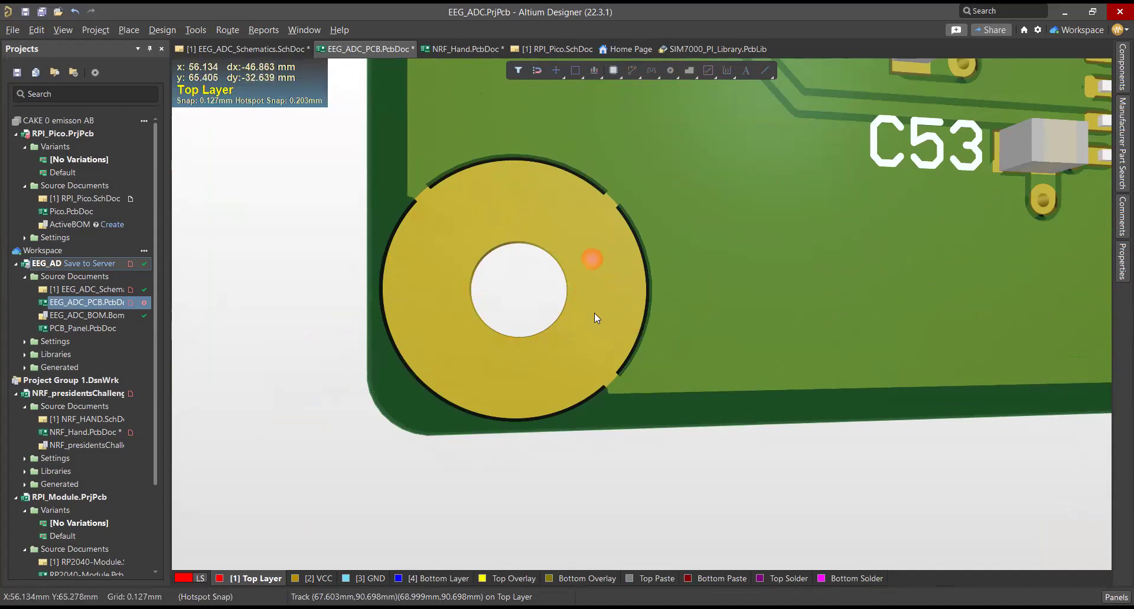
ctrl+scroll(595, 319, up, 4)
ctrl+scroll(595, 342, down, 2)
shift+right_drag(594, 344, 610, 76)
shift+right_drag(571, 390, 599, 268)
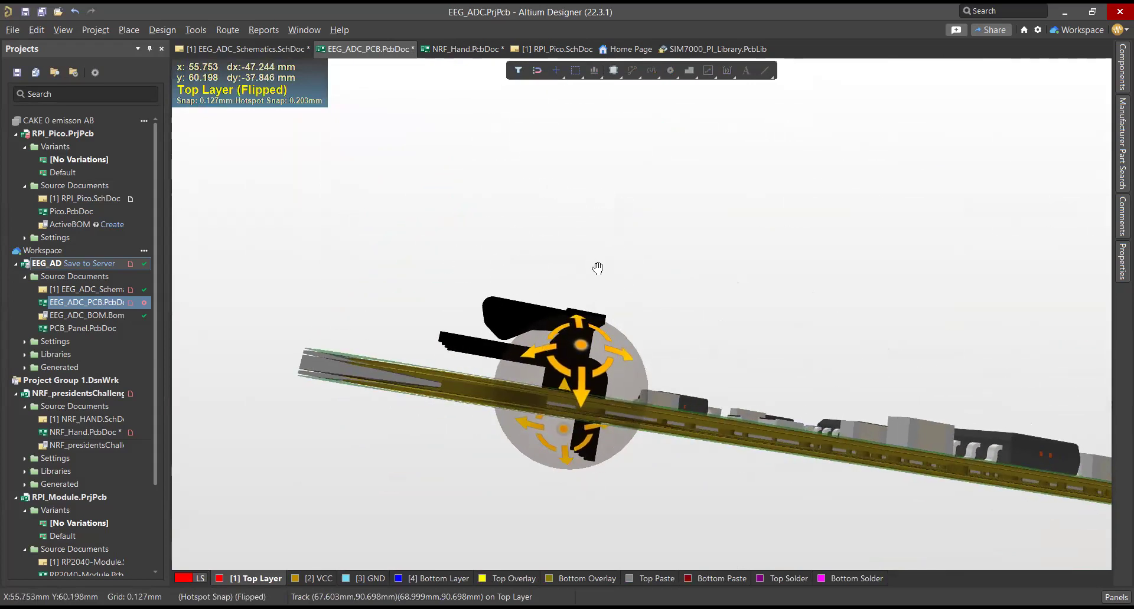
Inspect the 3D board edge-on and from above around connector P1, the mounting pad and the traces beside R6 and R7.
ctrl+scroll(499, 348, up, 4)
ctrl+scroll(487, 399, down, 4)
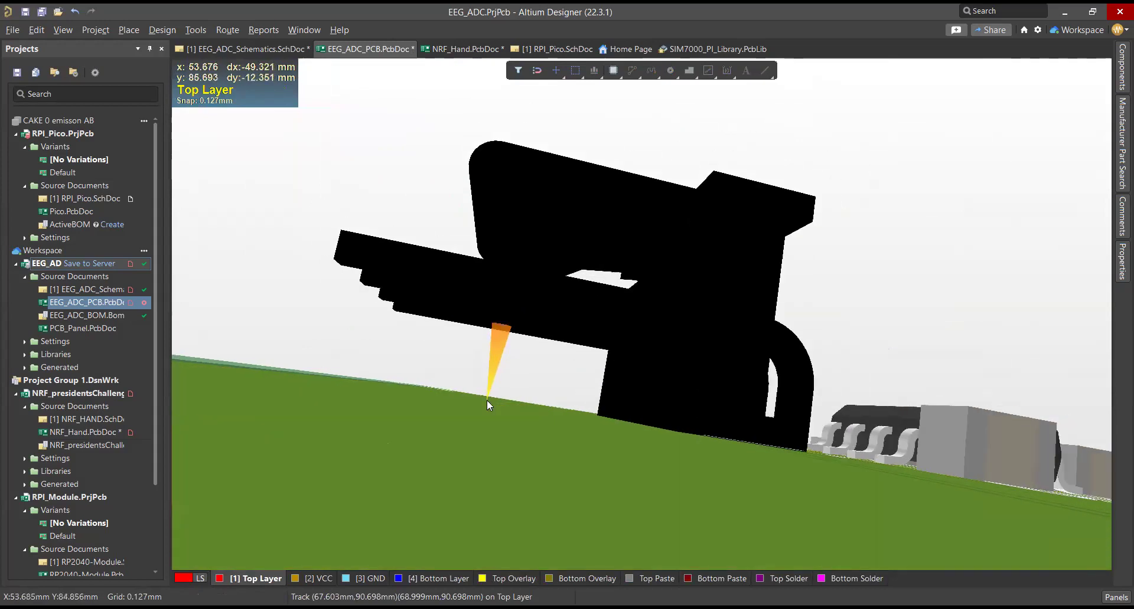
shift+right_drag(487, 399, 425, 483)
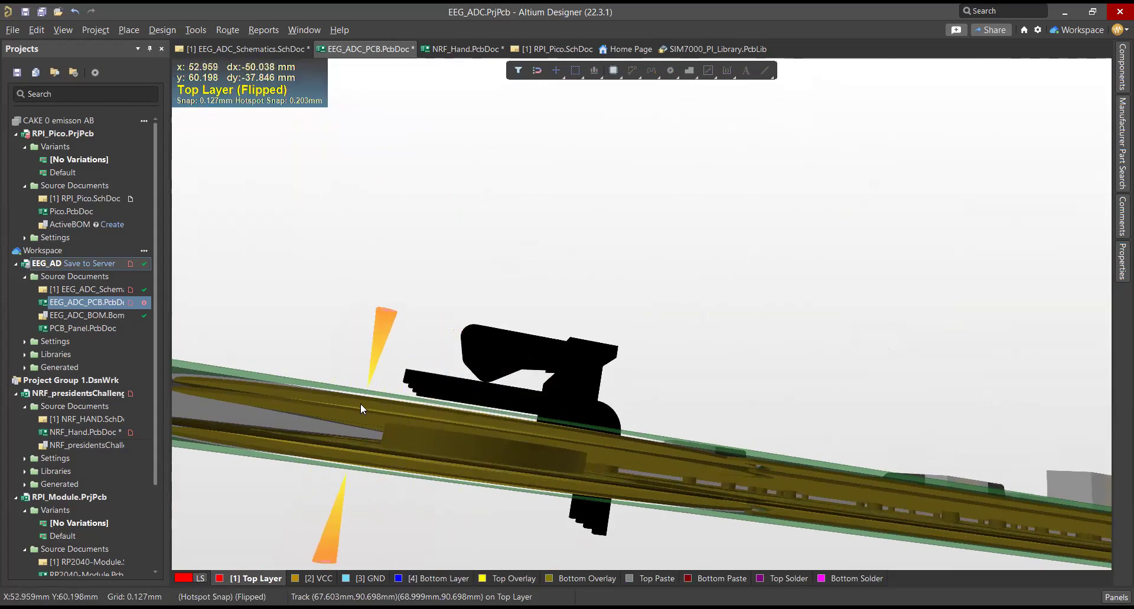
ctrl+scroll(604, 416, down, 3)
shift+right_drag(604, 416, 603, 531)
scroll(685, 354, up, 3)
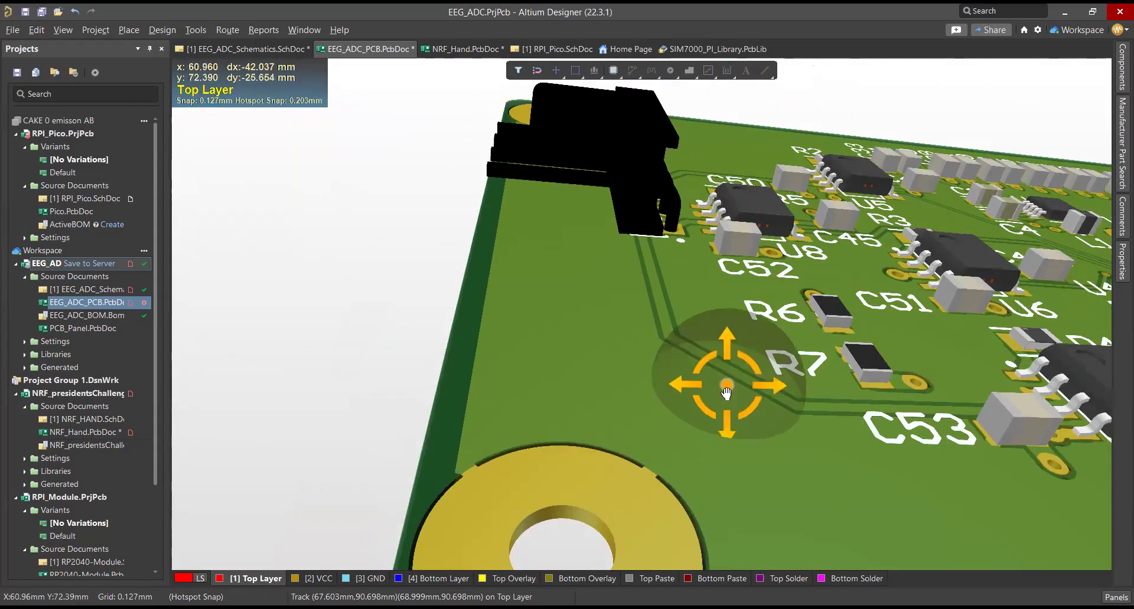
shift+right_drag(721, 404, 688, 468)
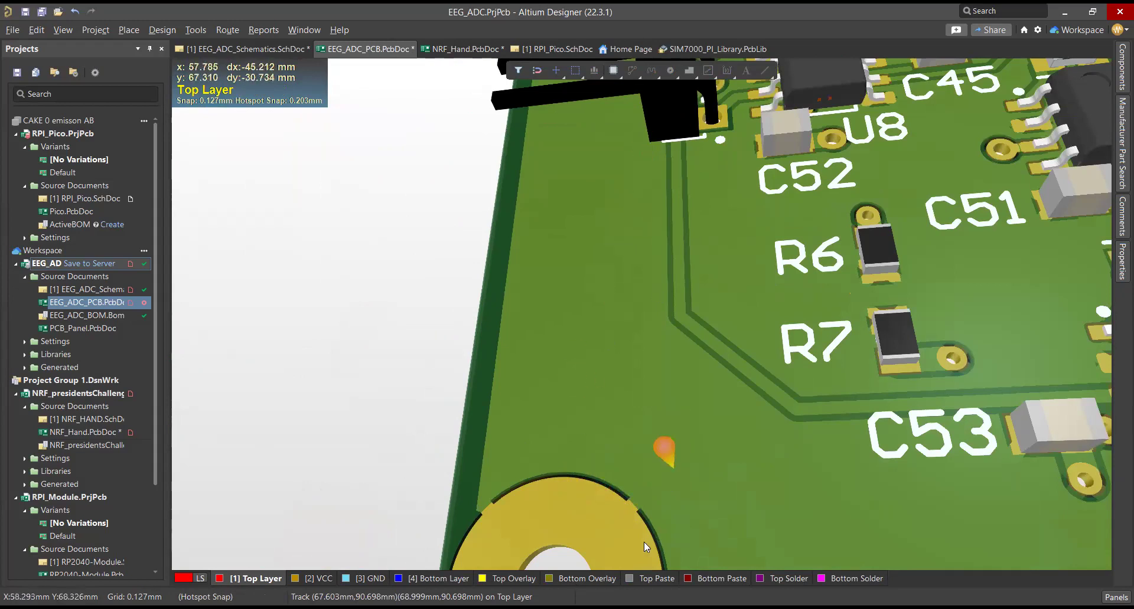
shift+right_drag(667, 520, 463, 423)
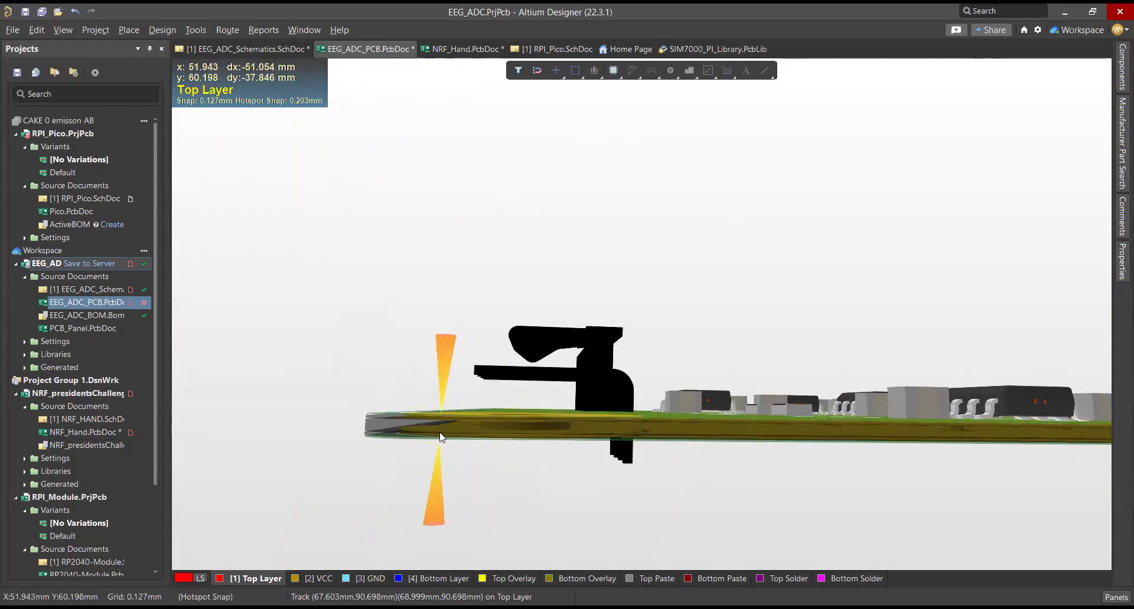
Look over the whole component side of the EEG ADC board in 3D, then return to the 2D layout.
shift+right_drag(496, 445, 679, 437)
shift+right_drag(747, 512, 632, 531)
ctrl+scroll(921, 275, up, 4)
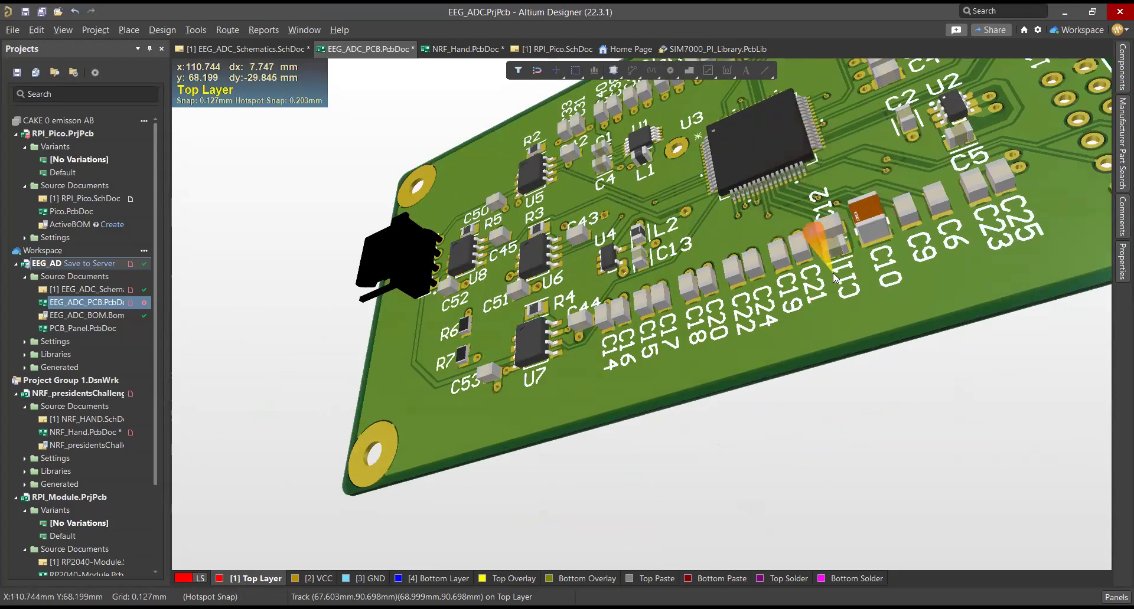
key(2)
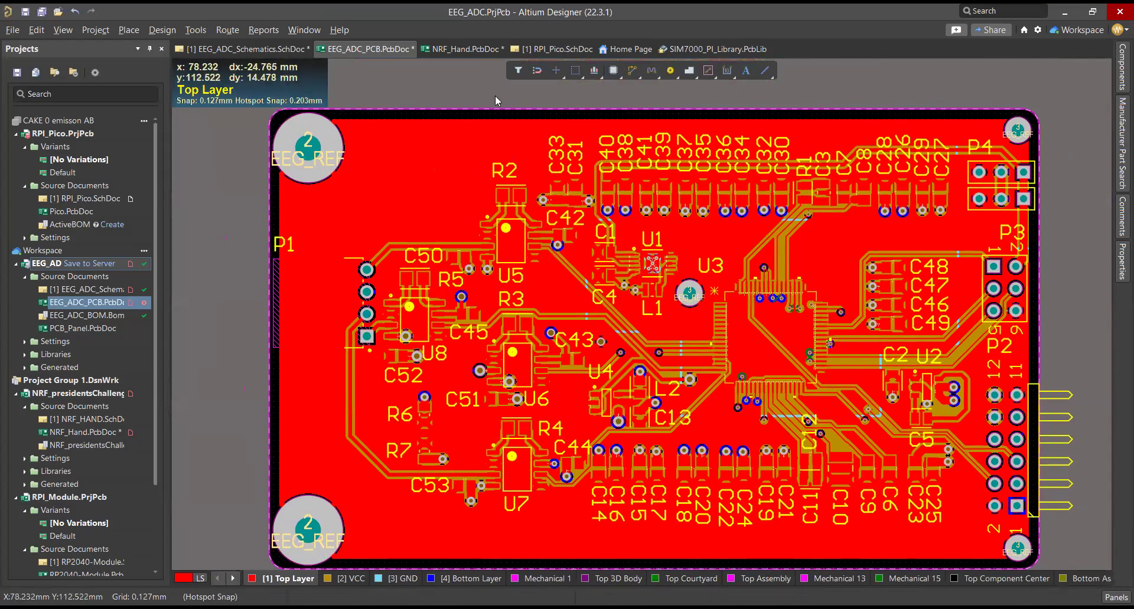
Open NRF_Hand.PcbDoc and view the board's component side in 3D.
click(446, 52)
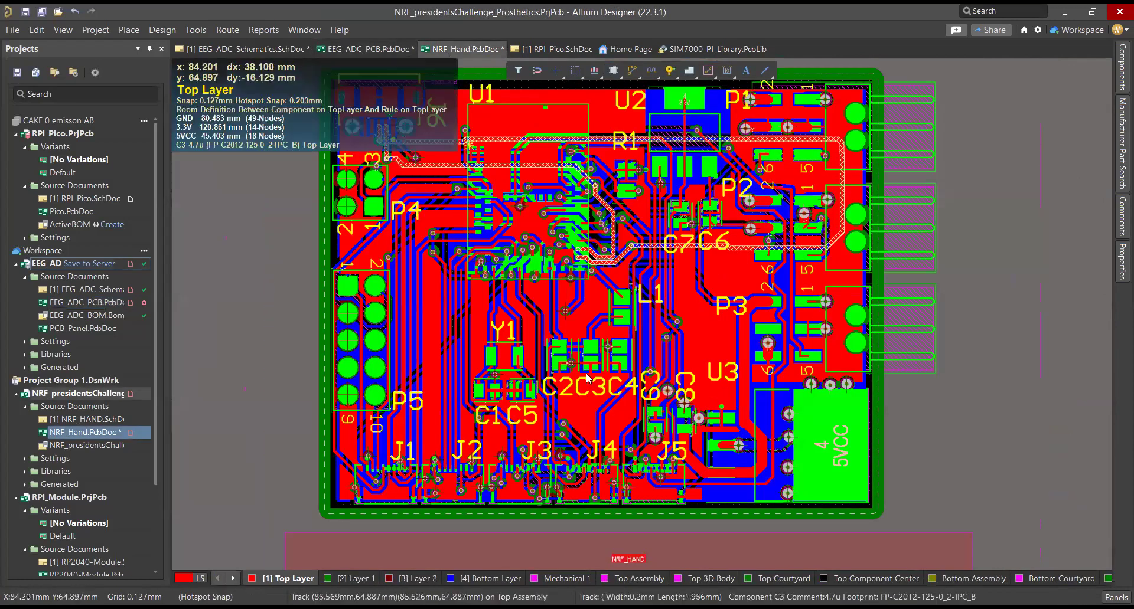
key(3)
shift+right_drag(588, 378, 647, 413)
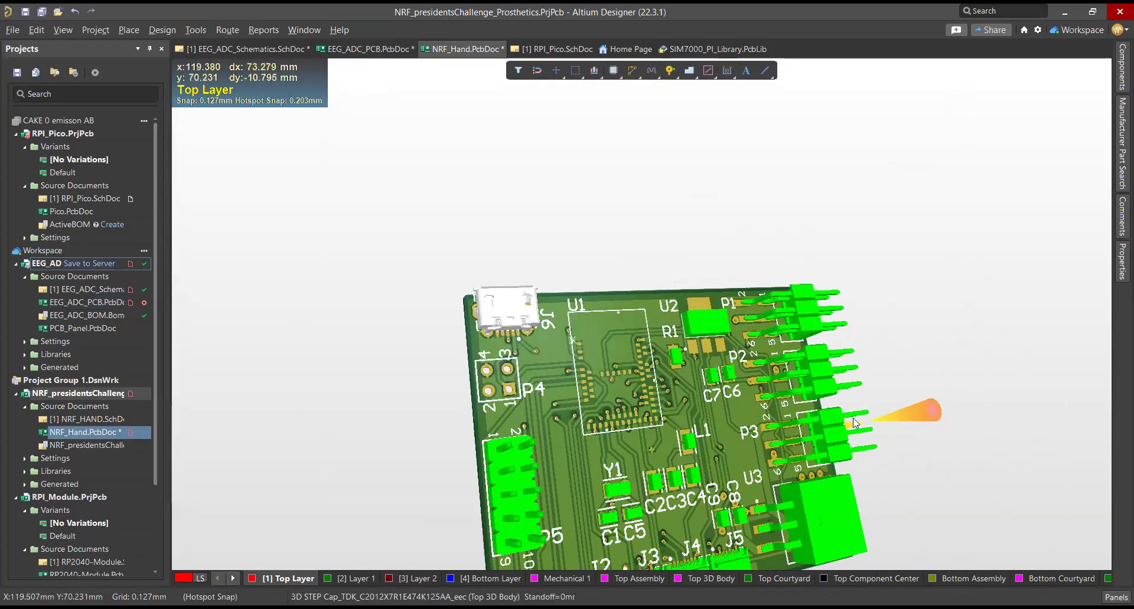
ctrl+scroll(648, 414, up, 6)
ctrl+scroll(649, 430, down, 4)
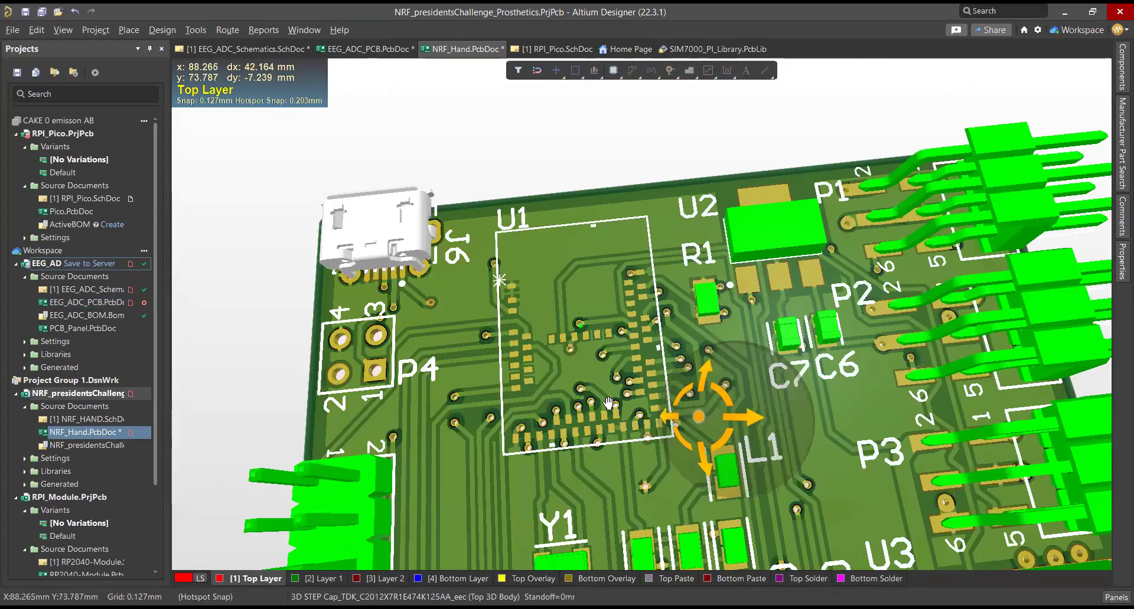
ctrl+scroll(643, 208, down, 2)
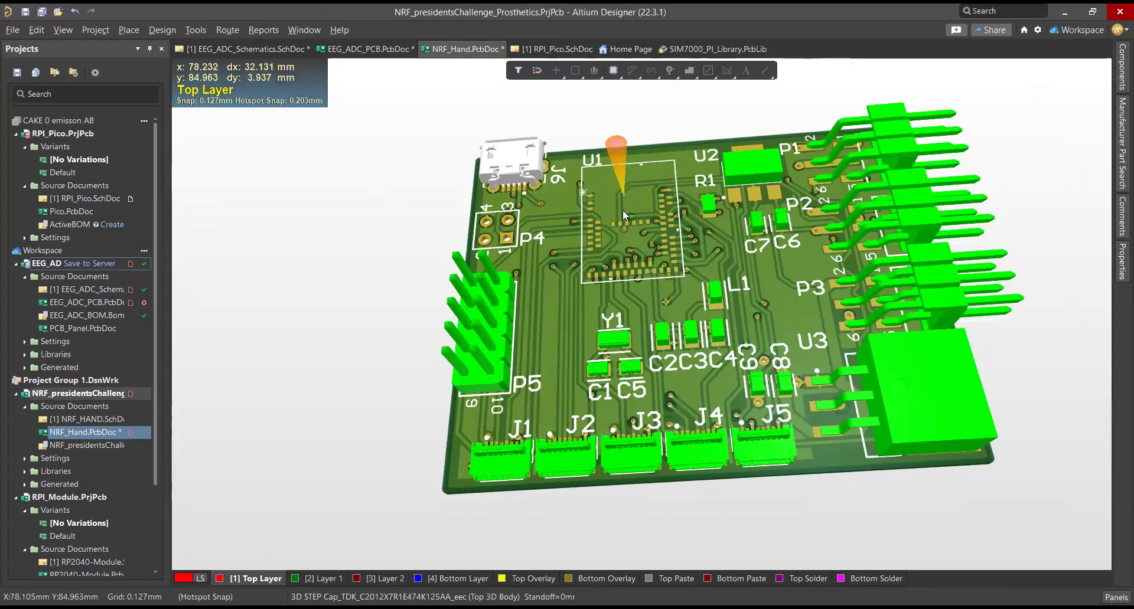
Examine the pads, vias and surrounding traces of the U1 footprint on the 3D board.
ctrl+scroll(679, 268, up, 5)
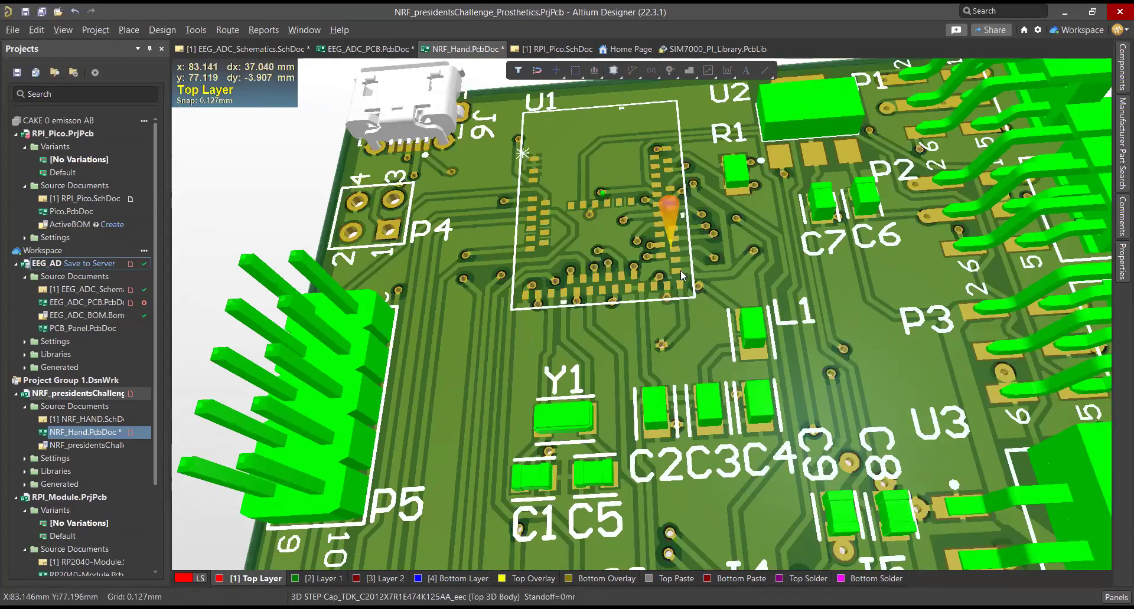
ctrl+scroll(653, 317, down, 1)
ctrl+scroll(633, 372, up, 1)
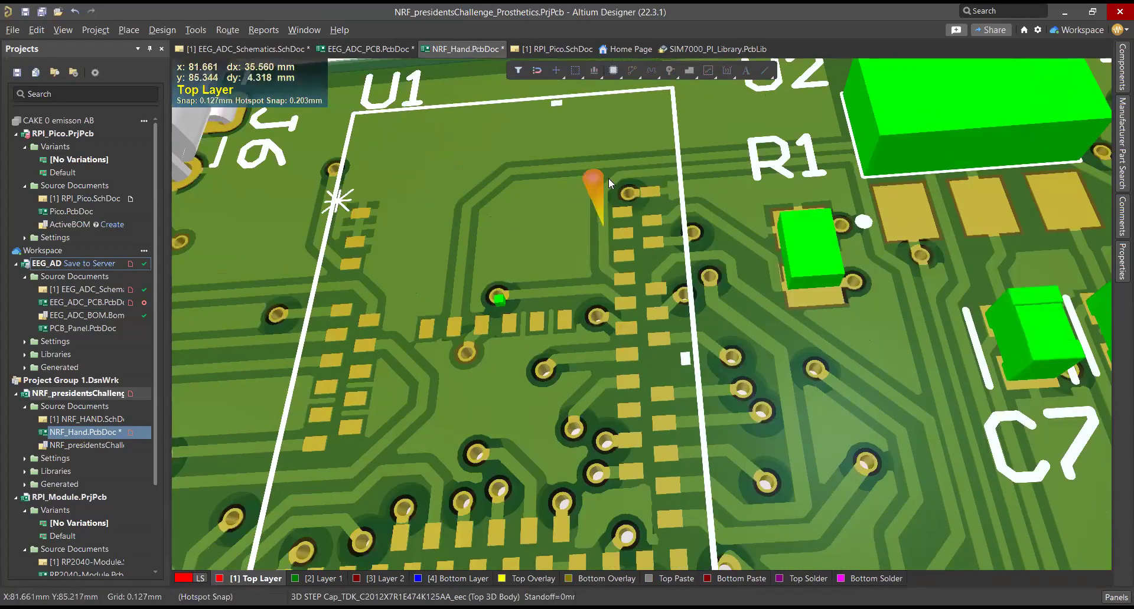
scroll(549, 333, down, 3)
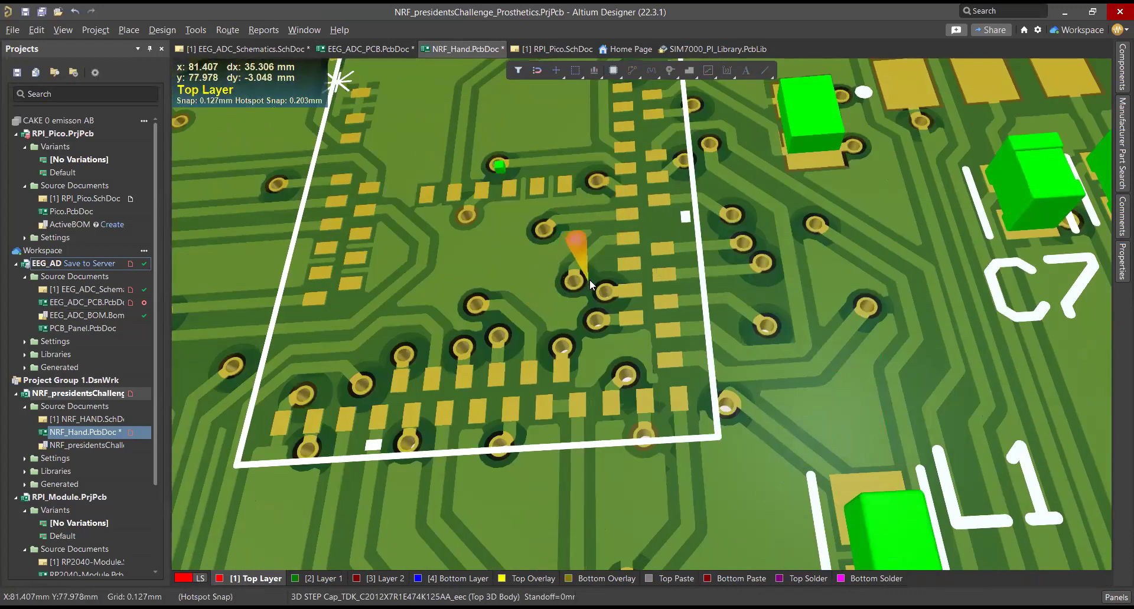
ctrl+scroll(599, 317, down, 3)
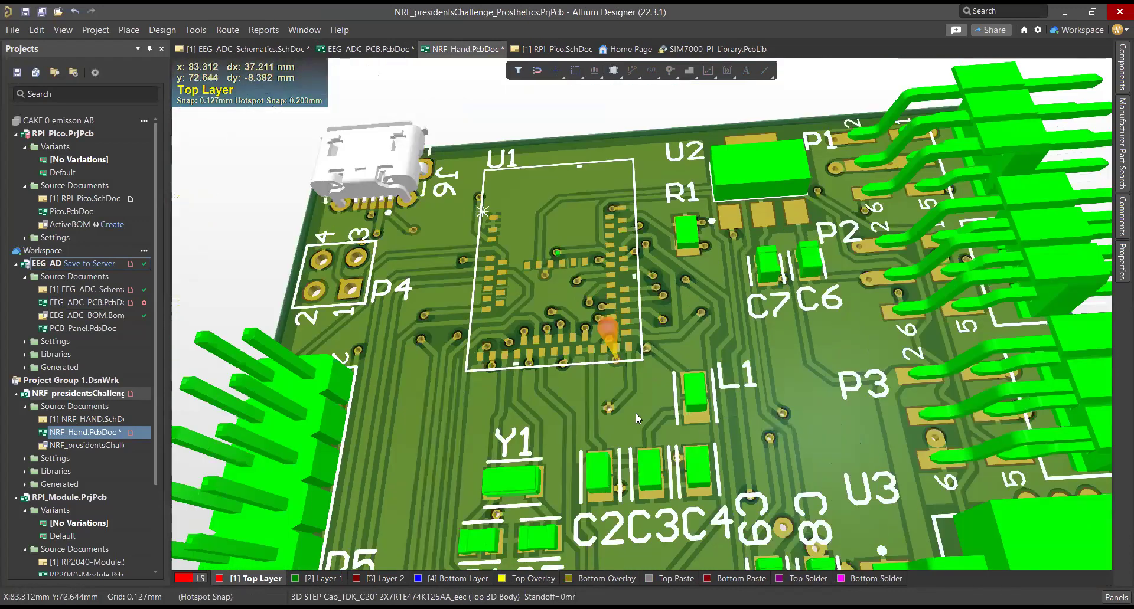
ctrl+scroll(635, 412, up, 5)
ctrl+scroll(632, 384, down, 2)
ctrl+scroll(628, 378, down, 3)
Flip the NRF_Hand board to its underside in 3D and examine the bottom traces, vias and copper pour.
shift+right_drag(629, 378, 666, 367)
ctrl+scroll(654, 391, up, 5)
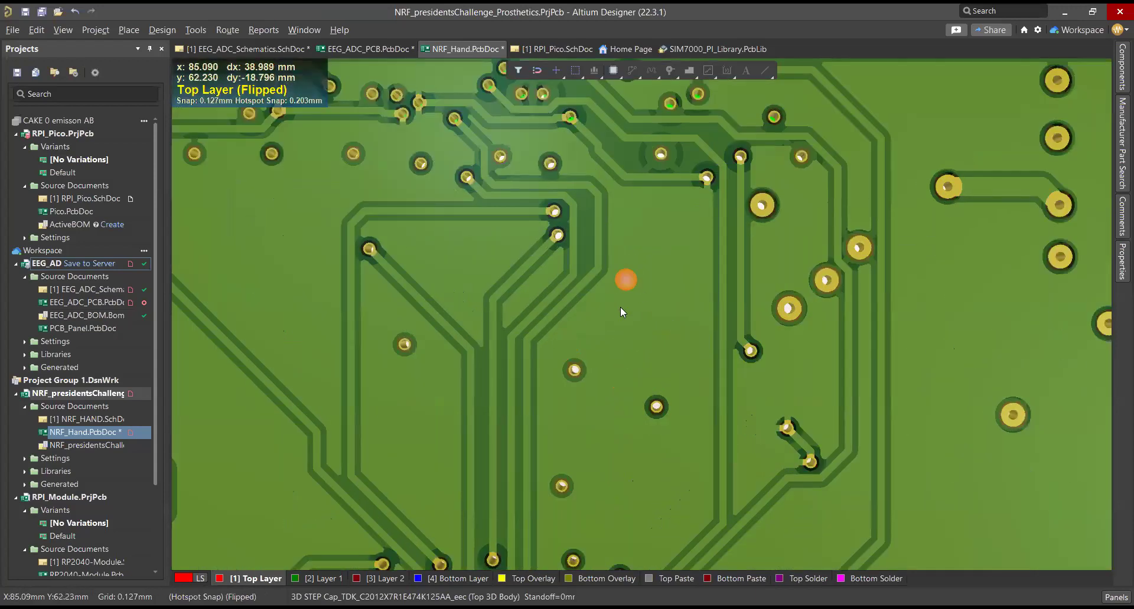
scroll(655, 372, down, 3)
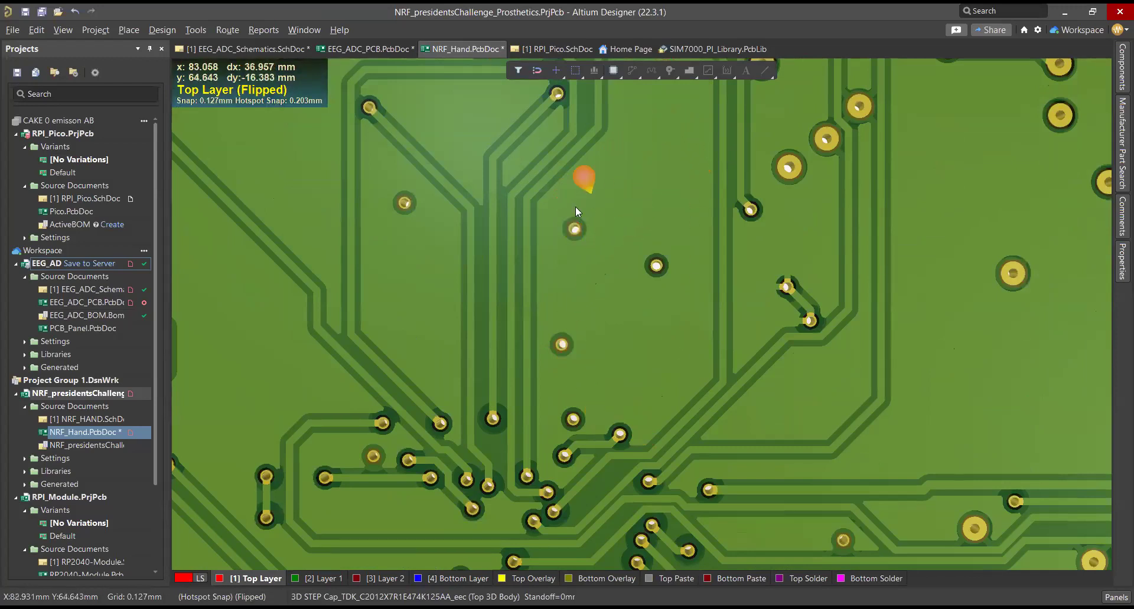
scroll(626, 335, up, 3)
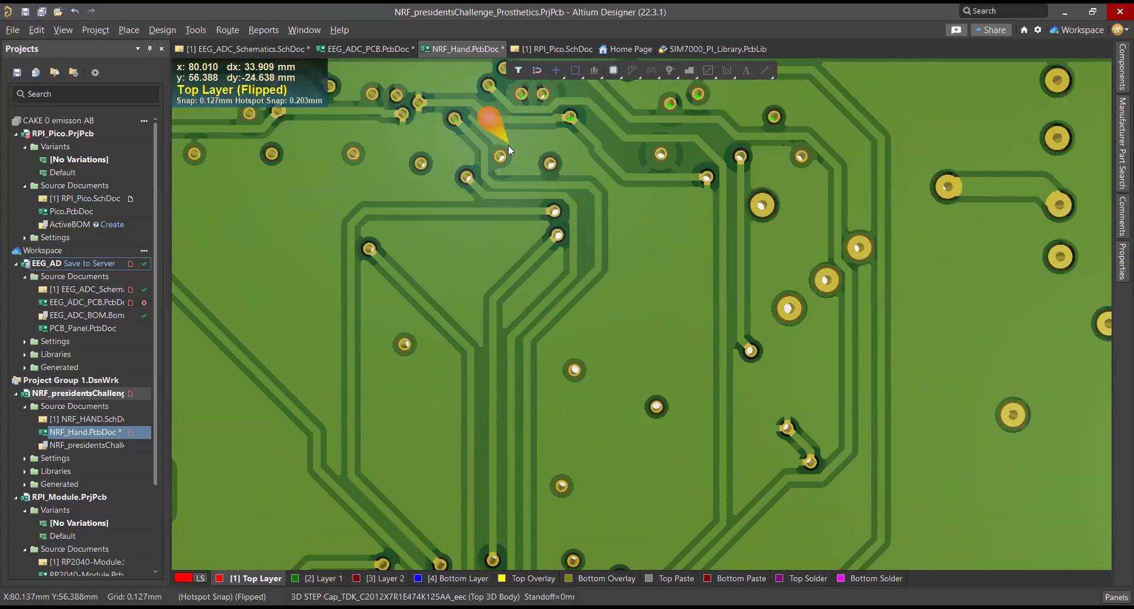
ctrl+scroll(670, 204, down, 5)
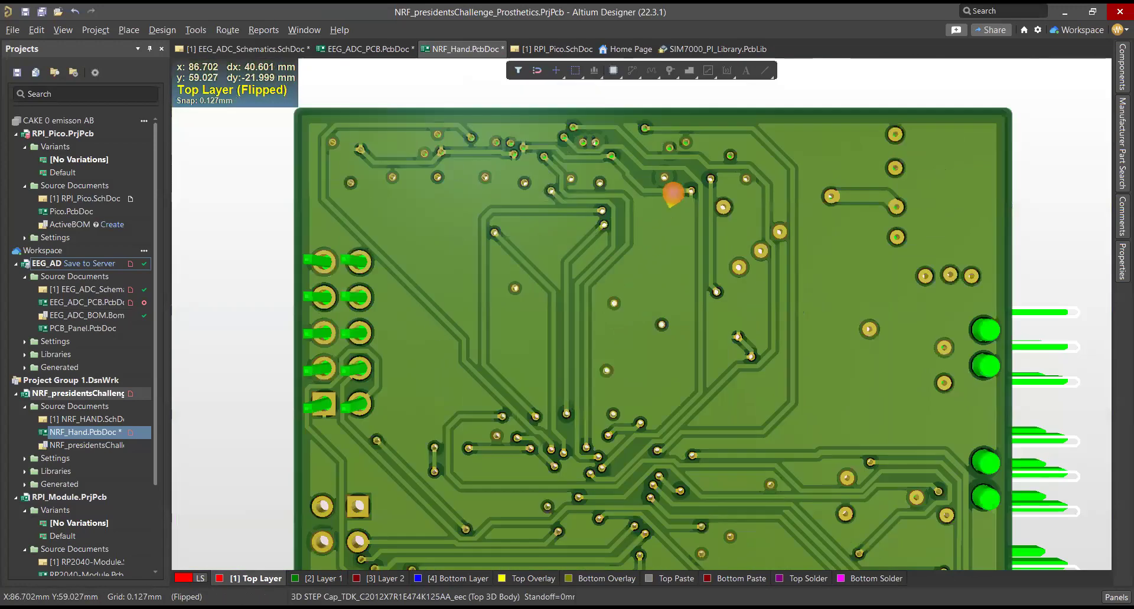
ctrl+scroll(670, 204, up, 3)
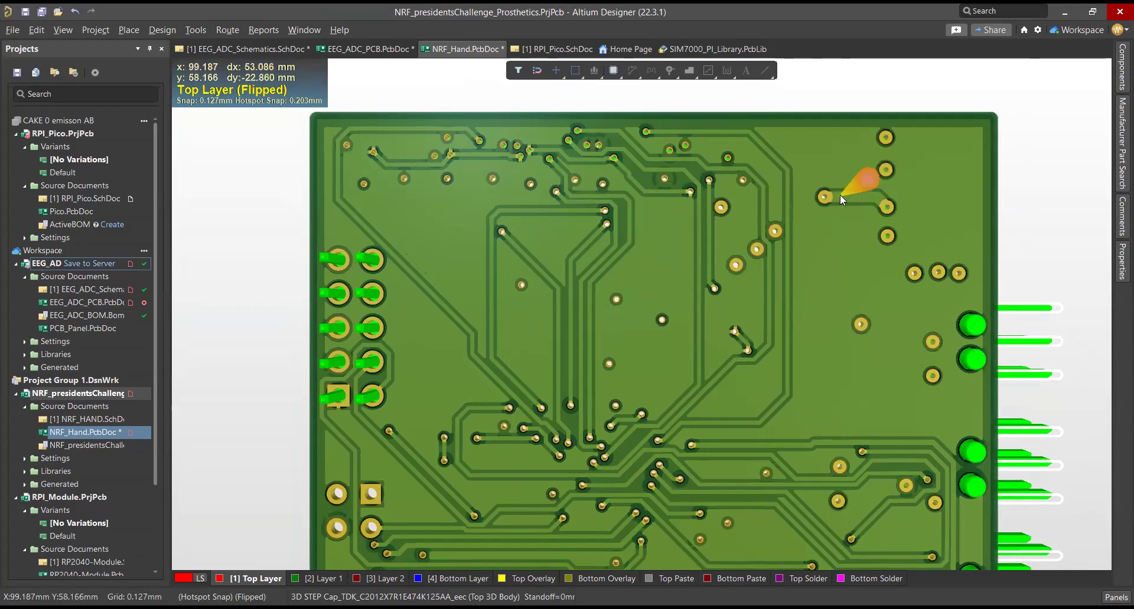
Turn the 3D board back to the component side, look at regulator U3, and return to the 2D layout.
right_drag(715, 220, 721, 476)
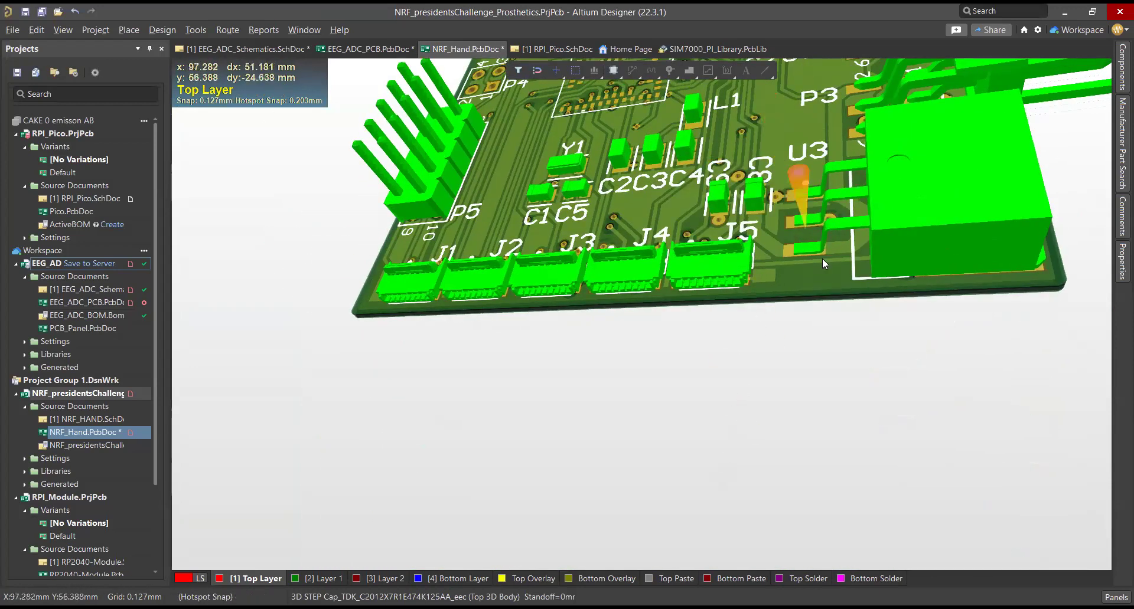
scroll(823, 258, up, 5)
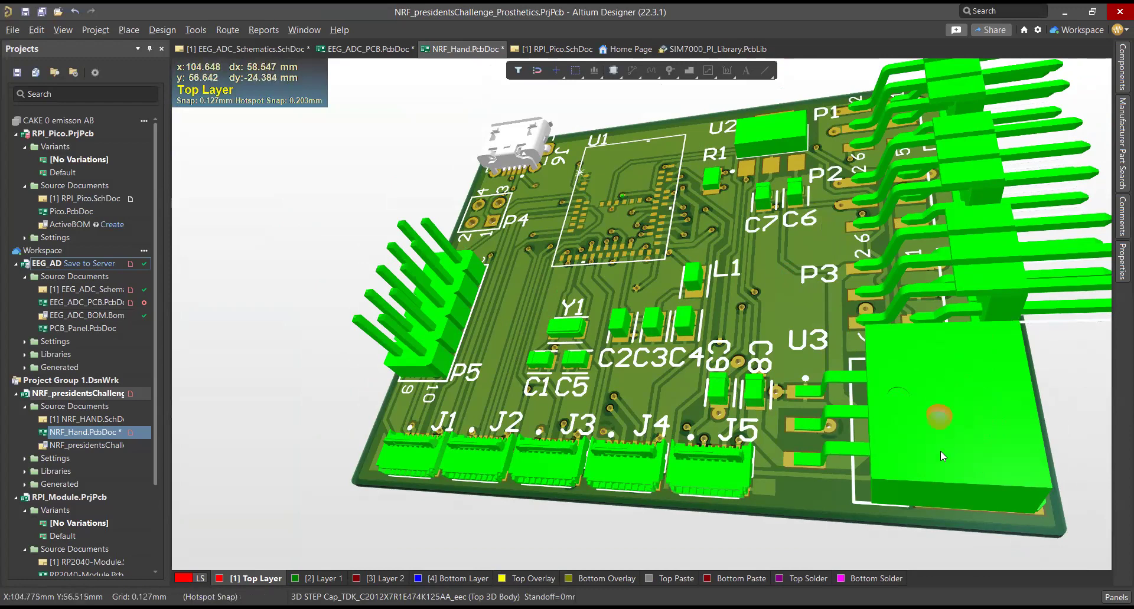
shift+right_drag(1019, 466, 885, 373)
key(2)
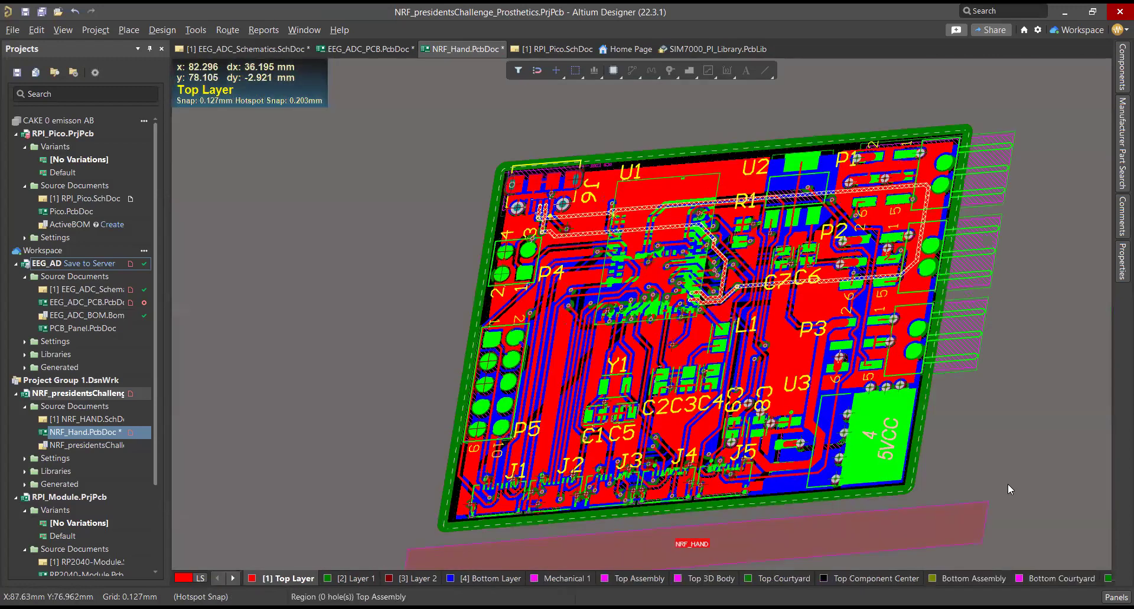
Select the large 5VCC pad of regulator U3 and examine its surrounding vias and power routing on the Top Layer.
click(842, 460)
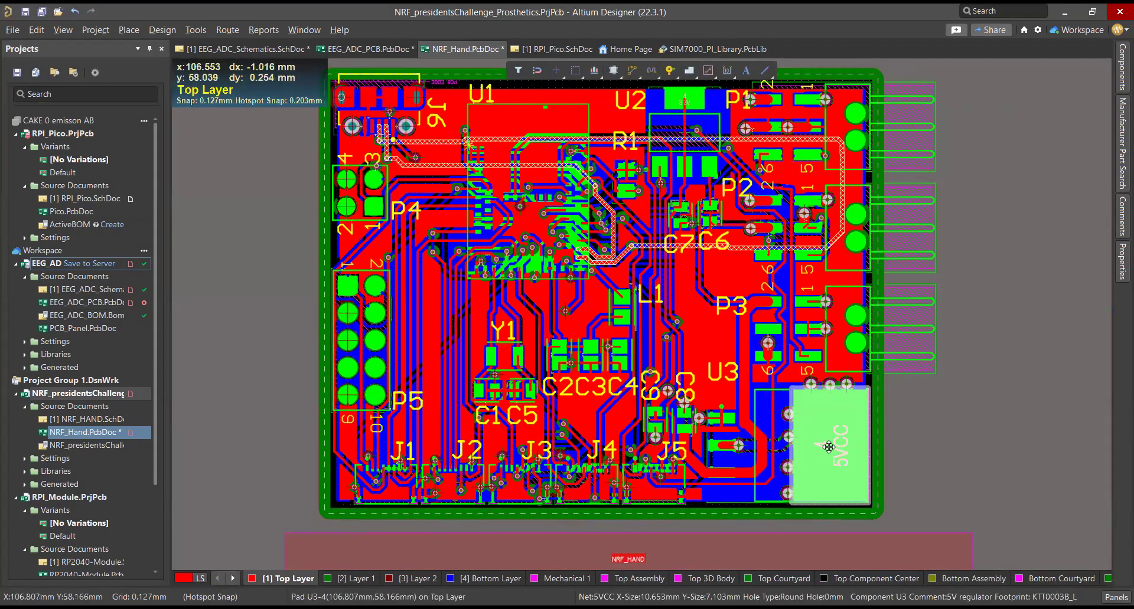
mouse_move(821, 436)
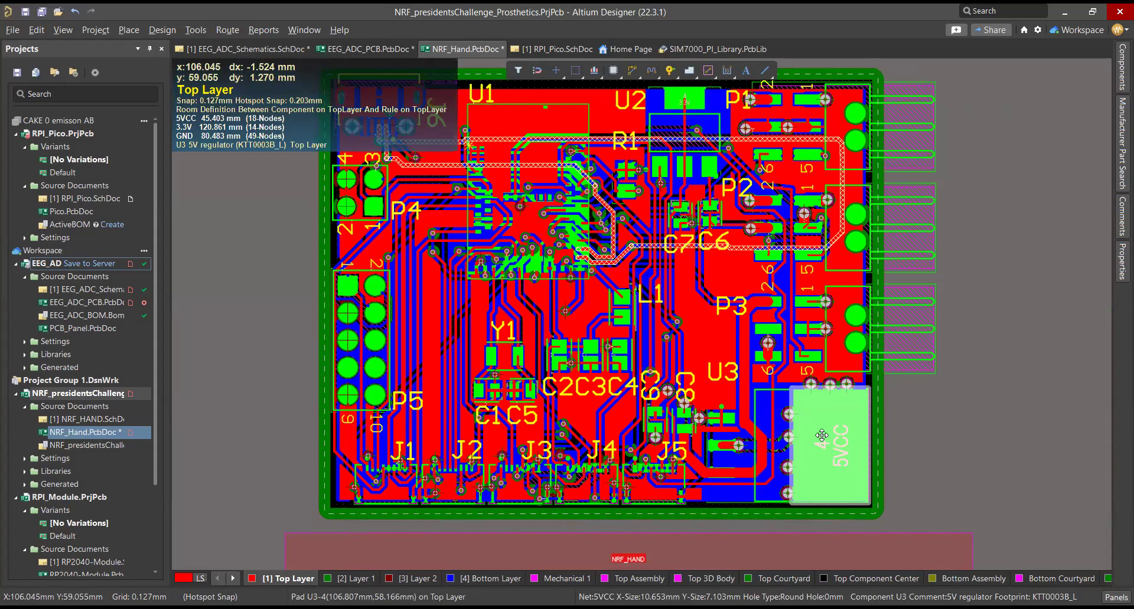
mouse_move(843, 415)
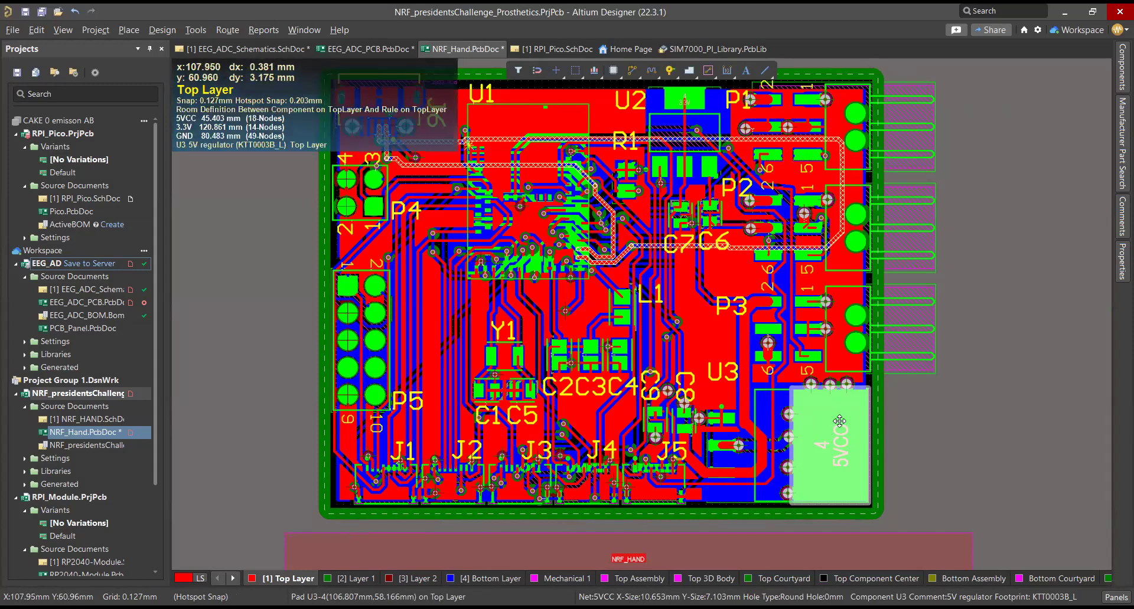
ctrl+scroll(808, 442, up, 2)
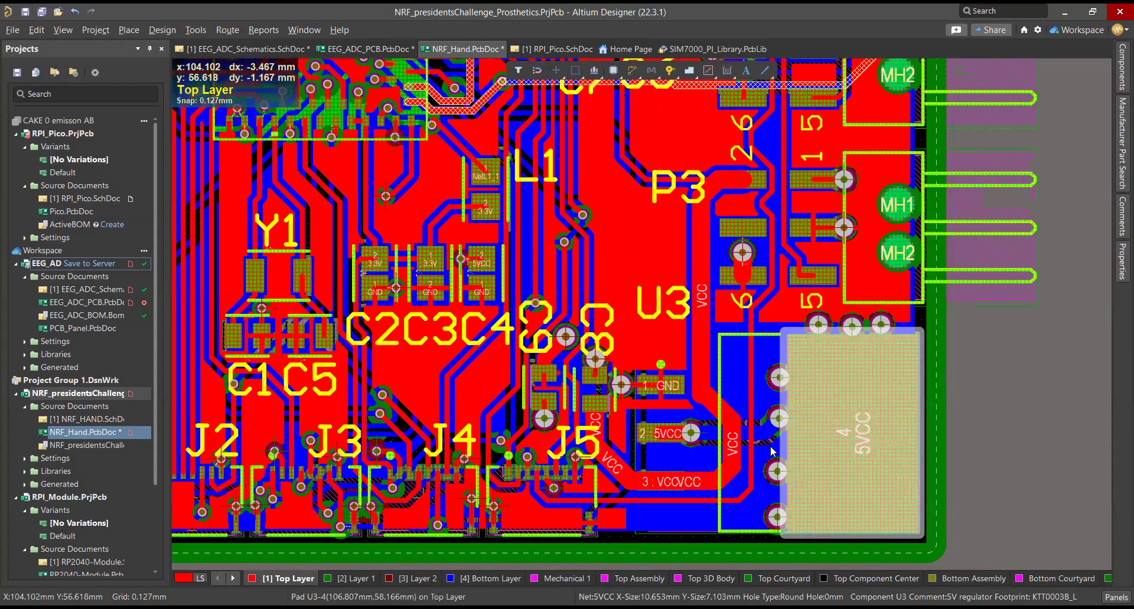
ctrl+scroll(777, 460, up, 4)
scroll(779, 452, down, 4)
scroll(787, 339, up, 8)
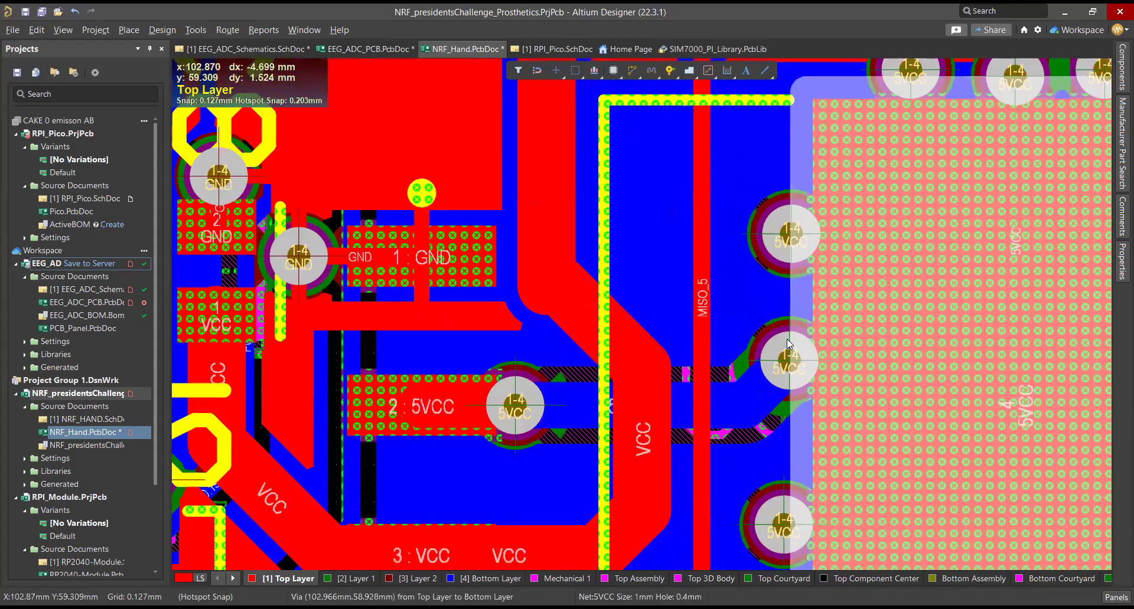
shift+scroll(756, 289, down, 4)
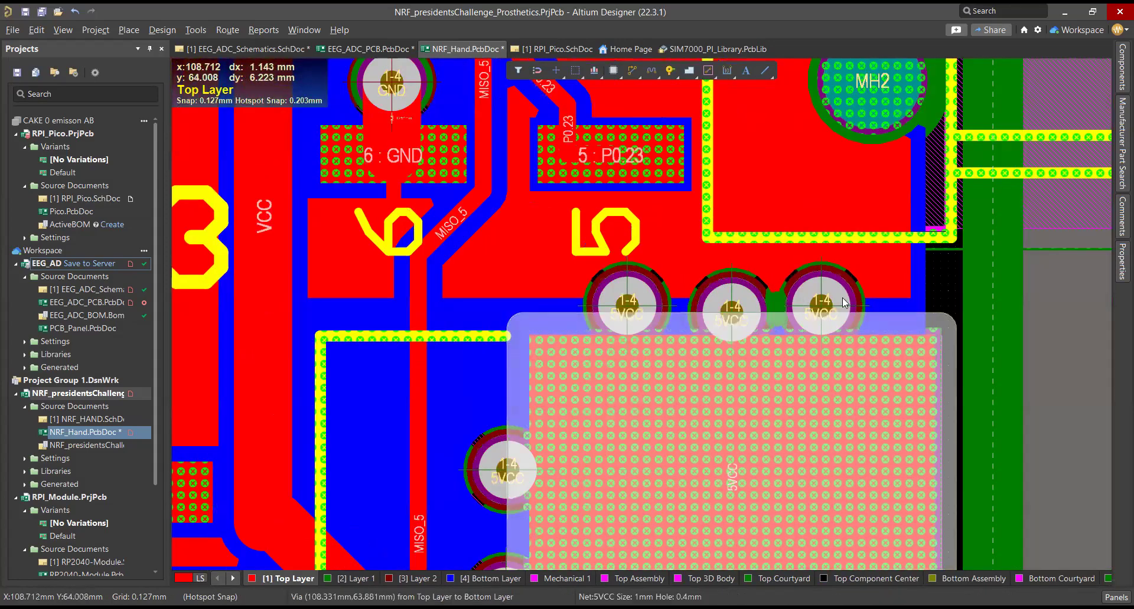
ctrl+scroll(763, 322, down, 6)
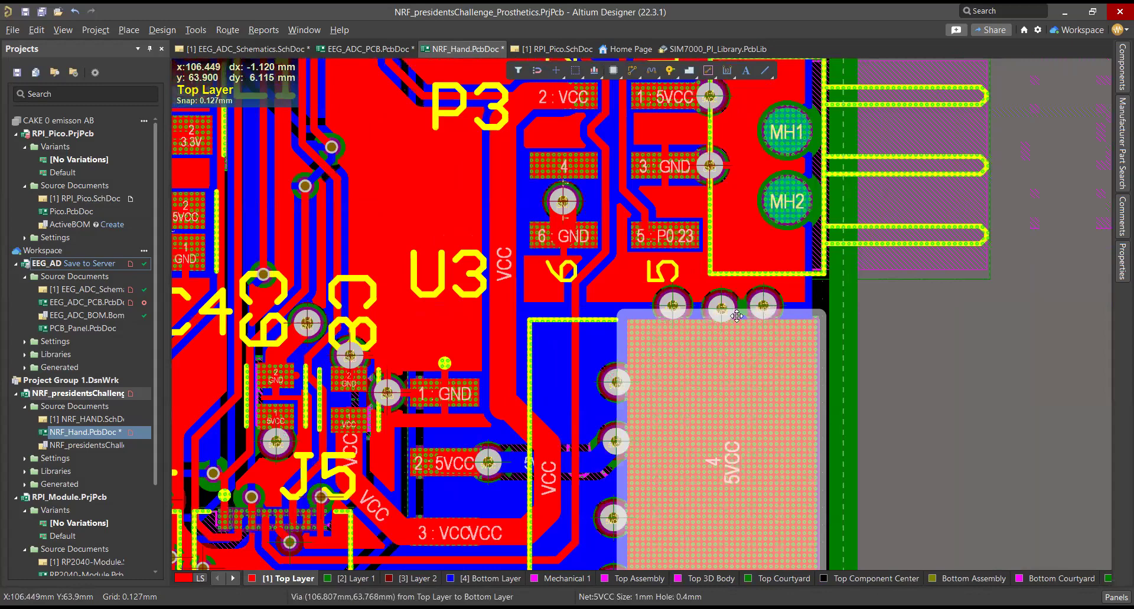
scroll(744, 322, up, 3)
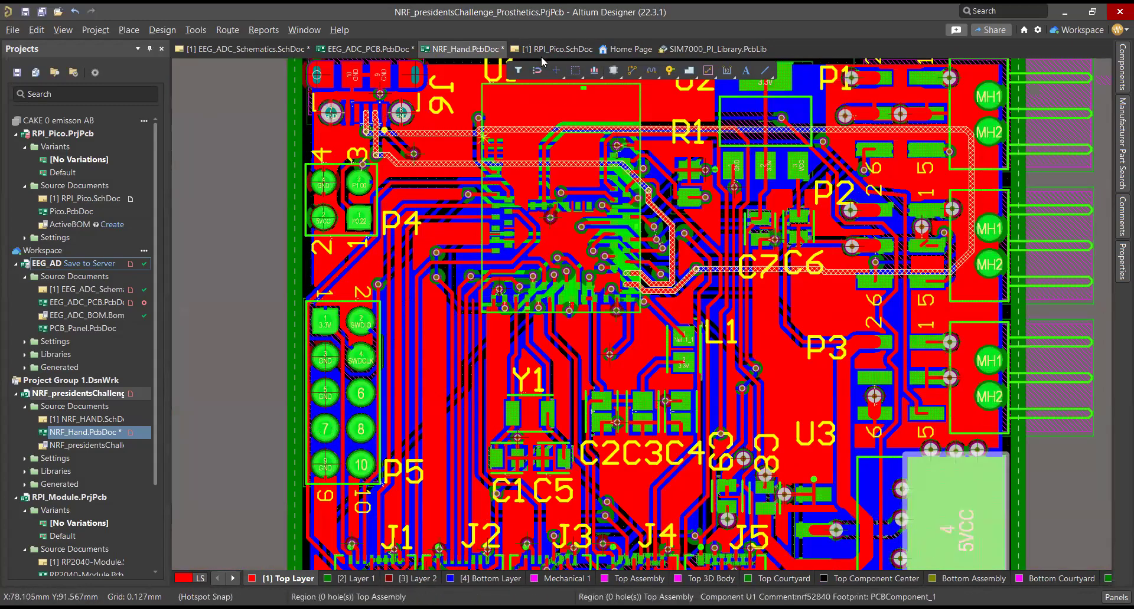
scroll(49, 470, down, 1)
scroll(49, 471, up, 1)
scroll(70, 535, down, 4)
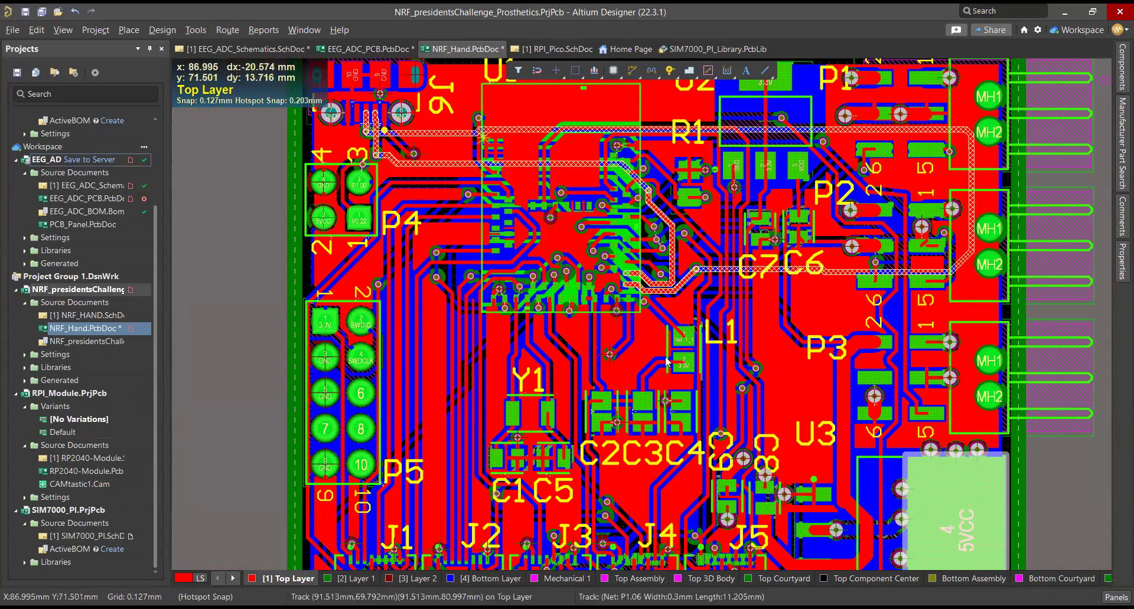
Select the horizontal and vertical D_P track segments beside U1 and examine the corner where they meet.
ctrl+scroll(666, 362, up, 5)
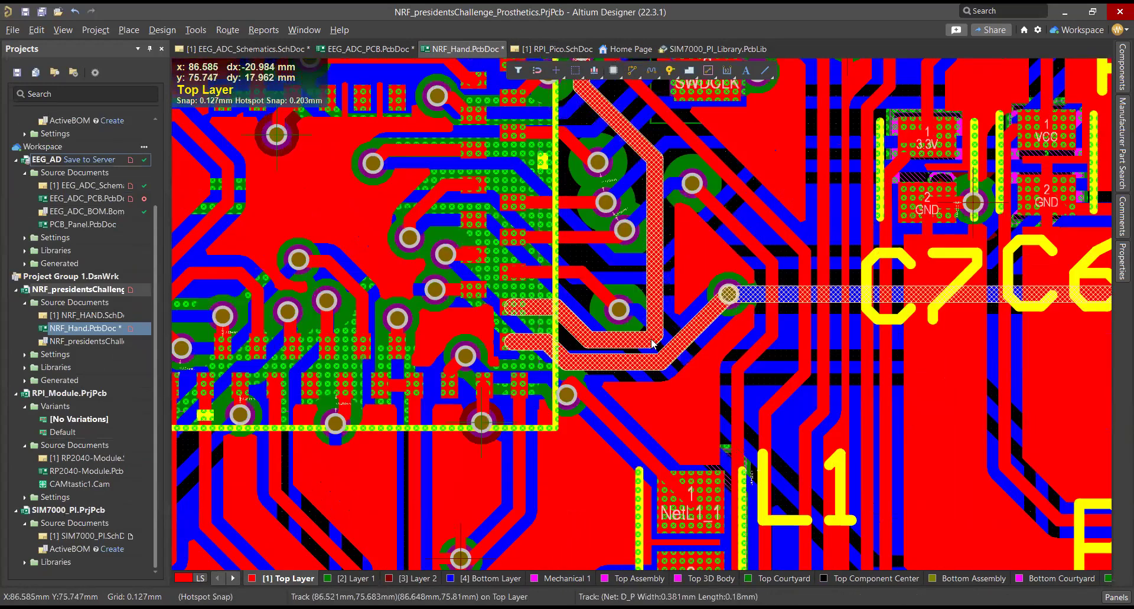
ctrl+scroll(652, 344, up, 4)
click(653, 340)
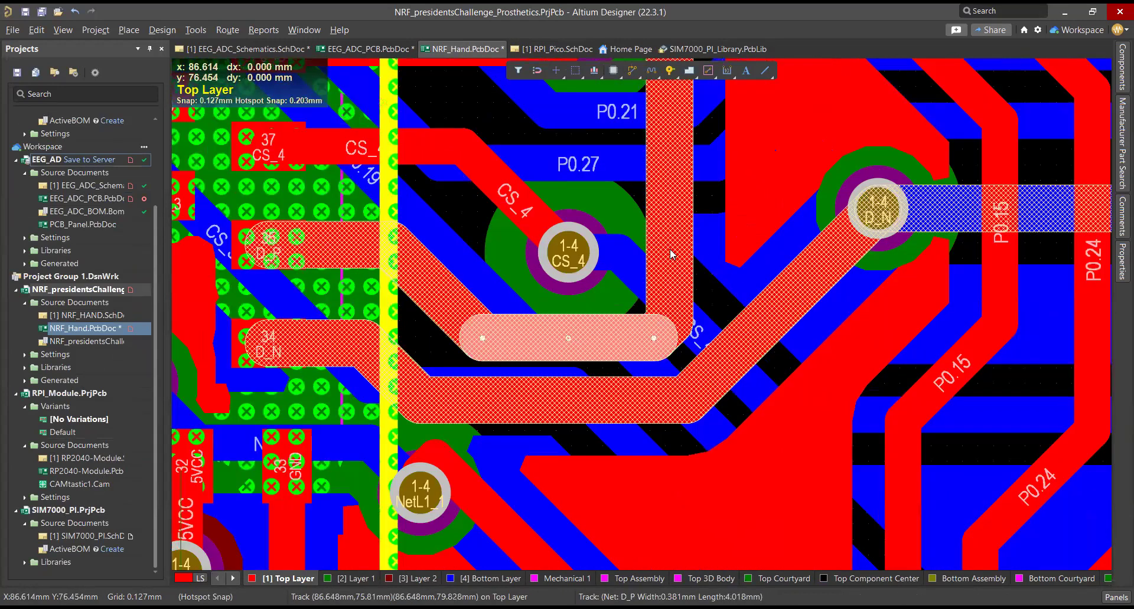
click(671, 255)
click(652, 335)
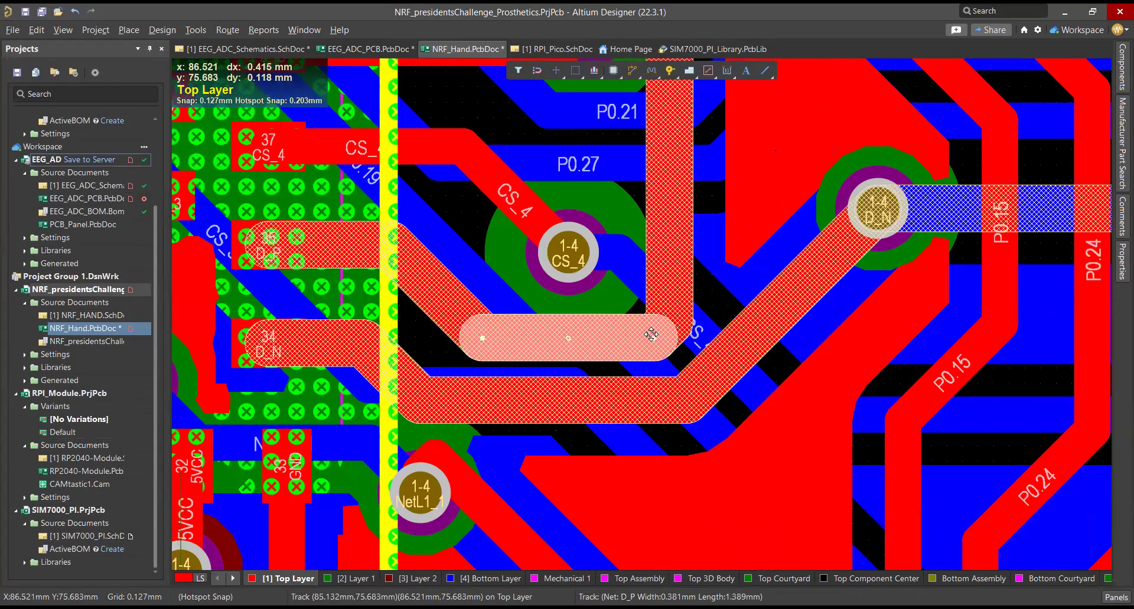
click(677, 270)
ctrl+scroll(672, 358, up, 5)
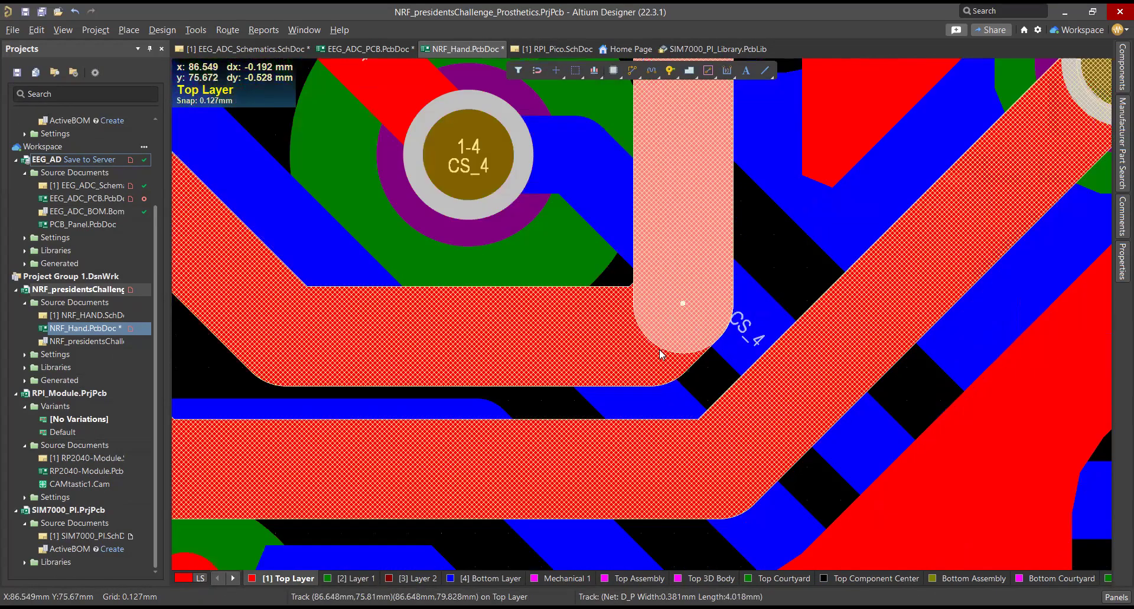
Follow the D_P and D_N pair around U1, then select the short diagonal segment at the D_P track's corner.
ctrl+scroll(699, 343, down, 6)
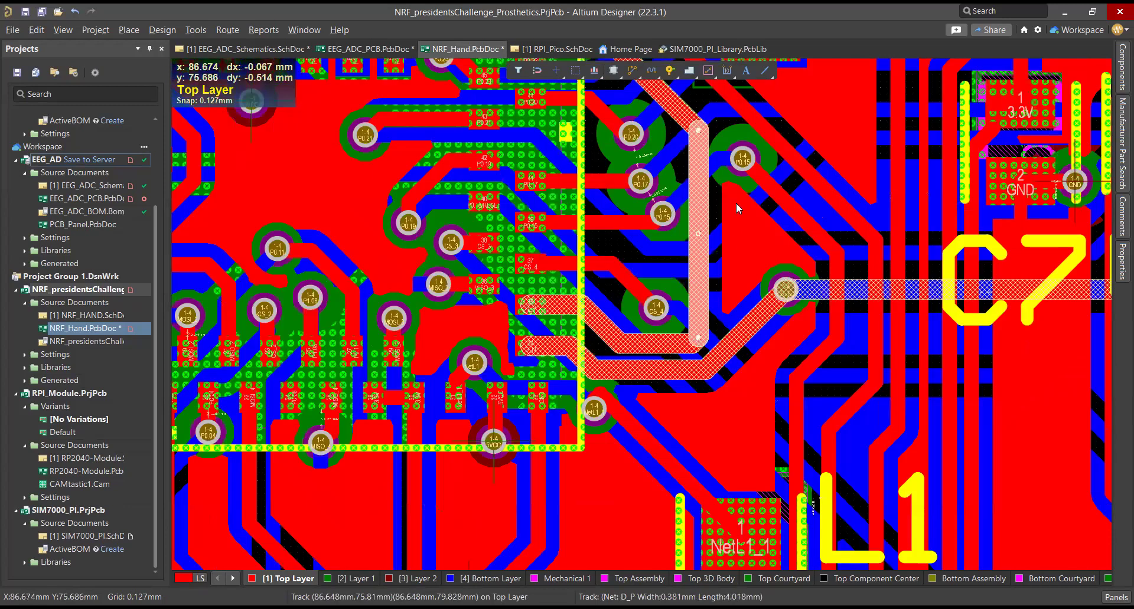
ctrl+scroll(737, 208, down, 4)
ctrl+scroll(536, 220, up, 3)
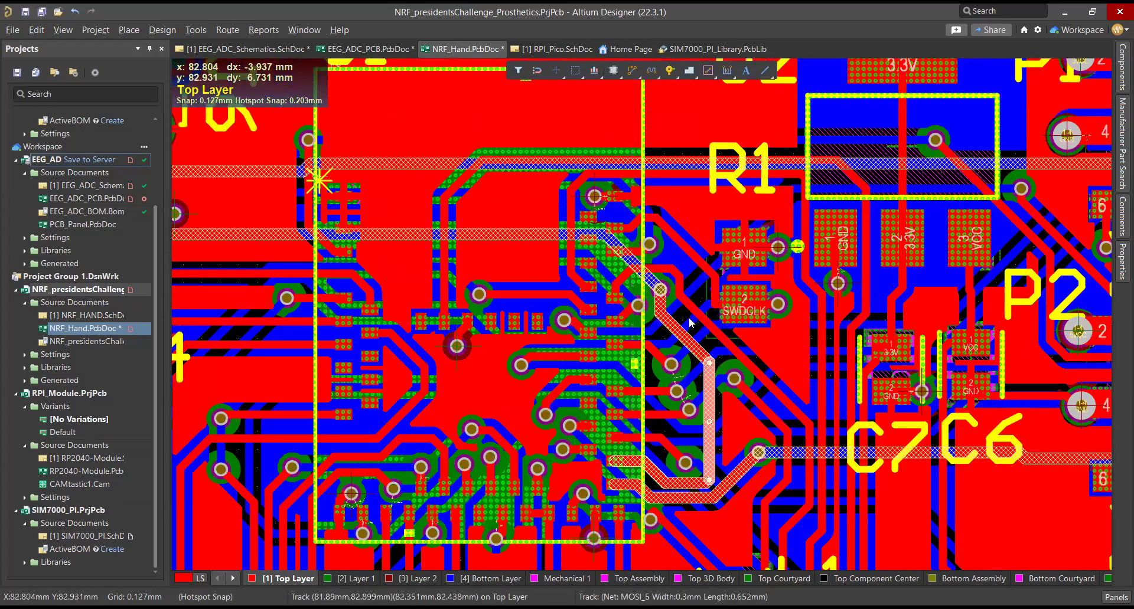
ctrl+scroll(689, 317, down, 3)
ctrl+scroll(690, 235, up, 7)
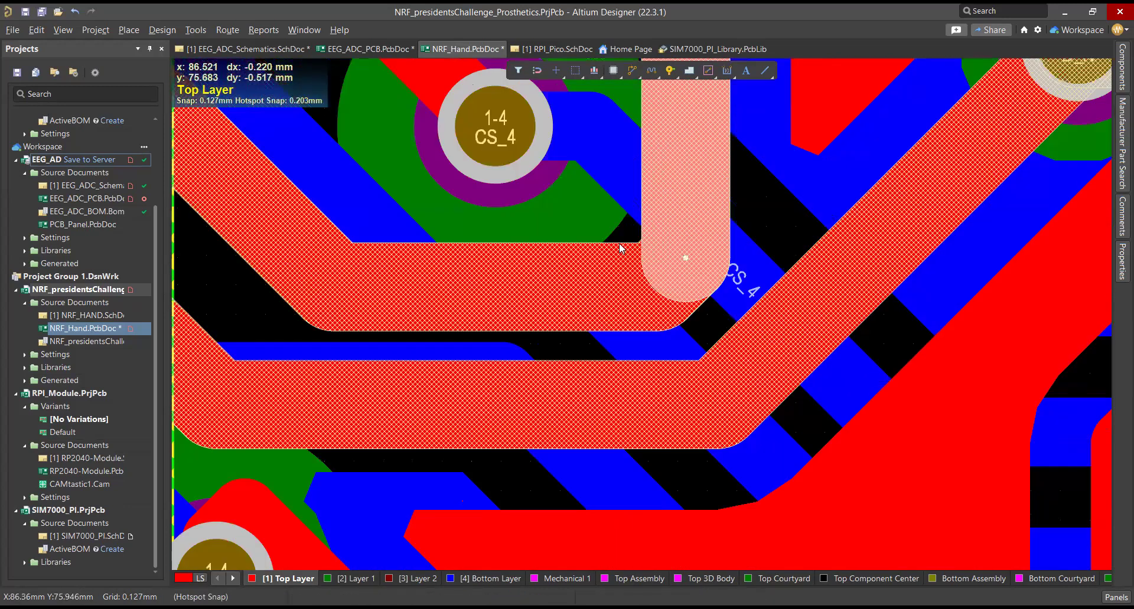
click(597, 306)
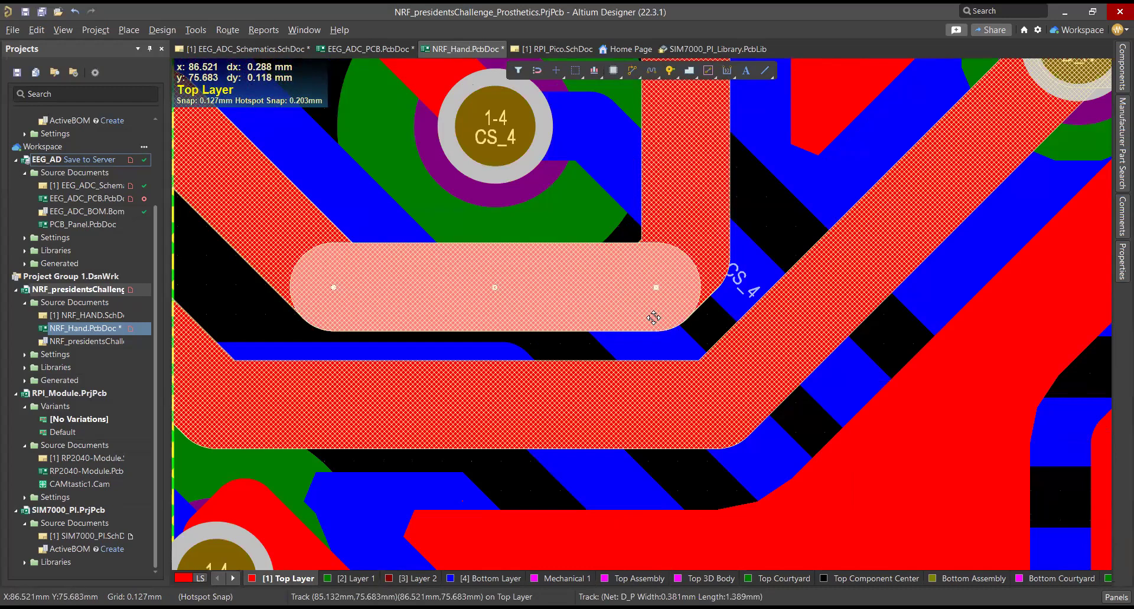
click(705, 291)
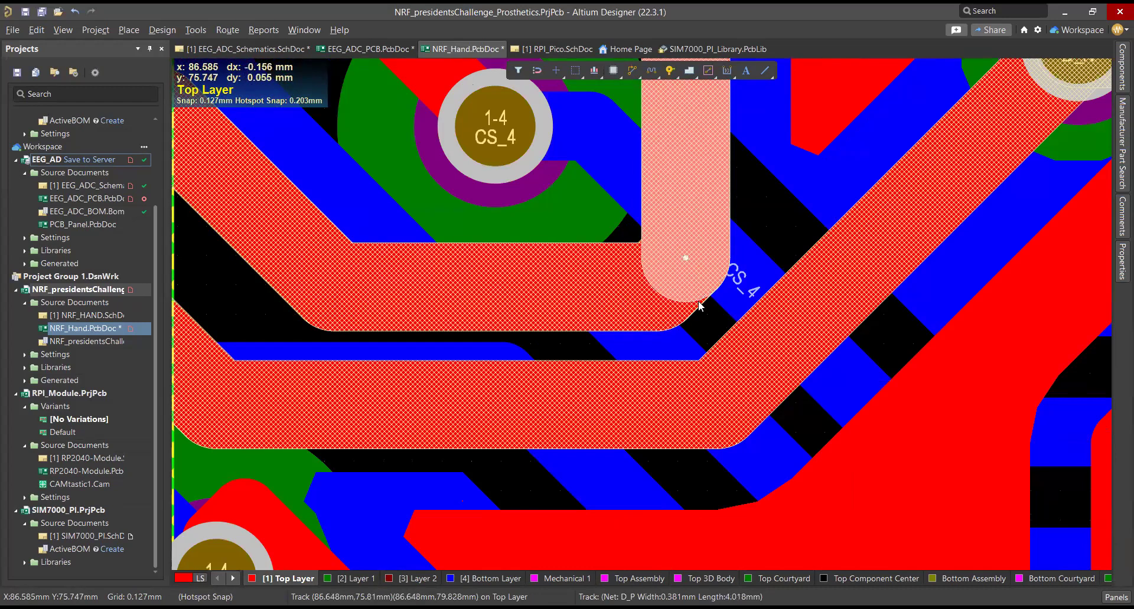
click(692, 304)
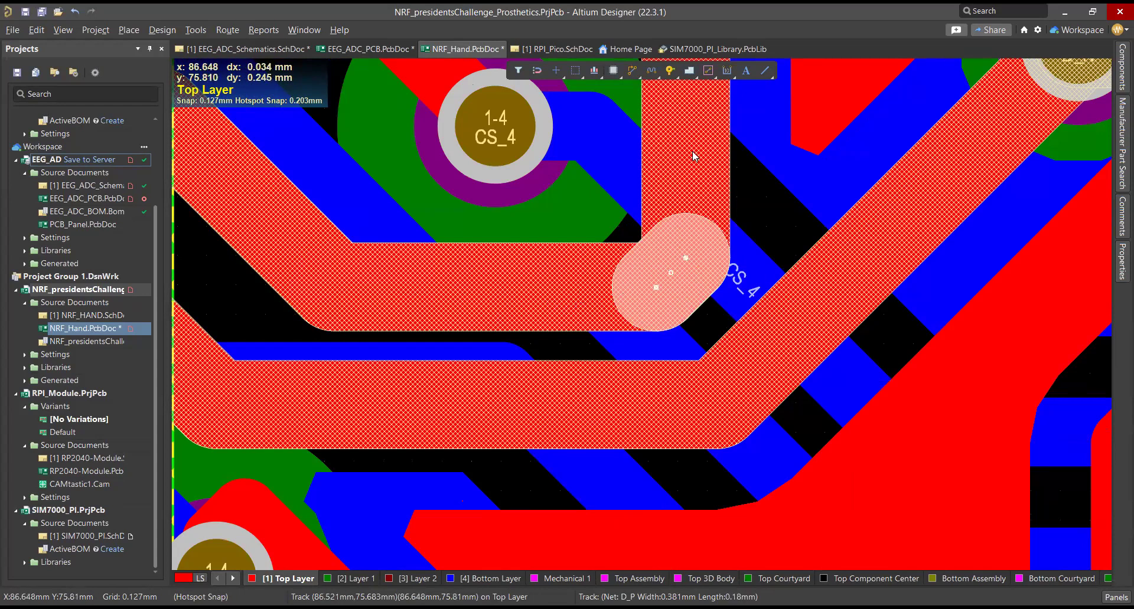
Select the VCC track segments at pad 3 of regulator U3 and the VCC pad of capacitor C8 to check their connection.
ctrl+scroll(672, 208, down, 4)
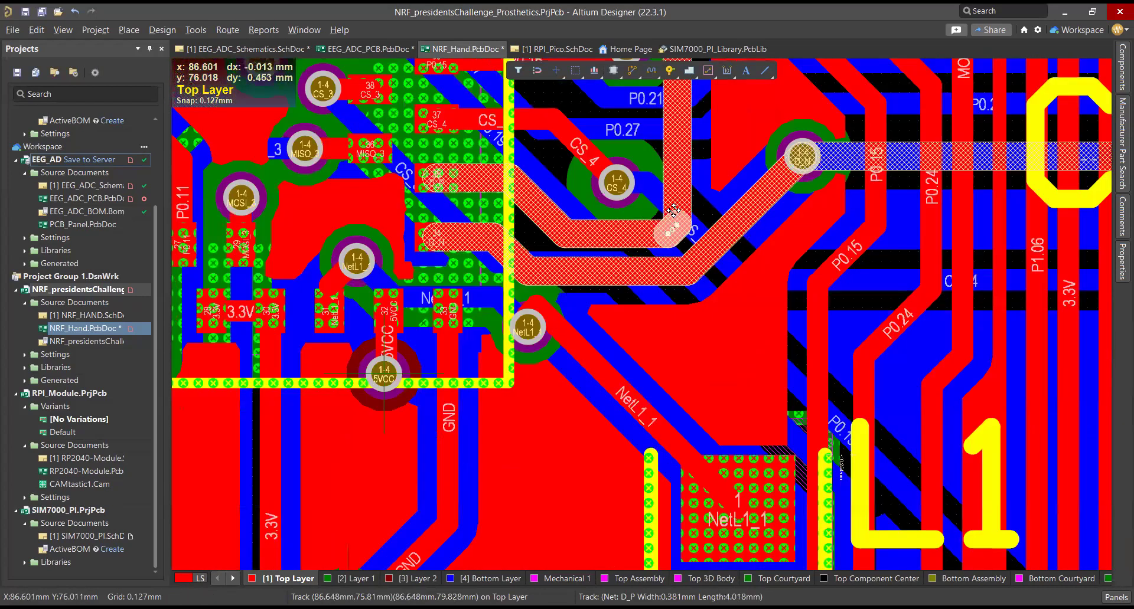
ctrl+scroll(673, 211, down, 2)
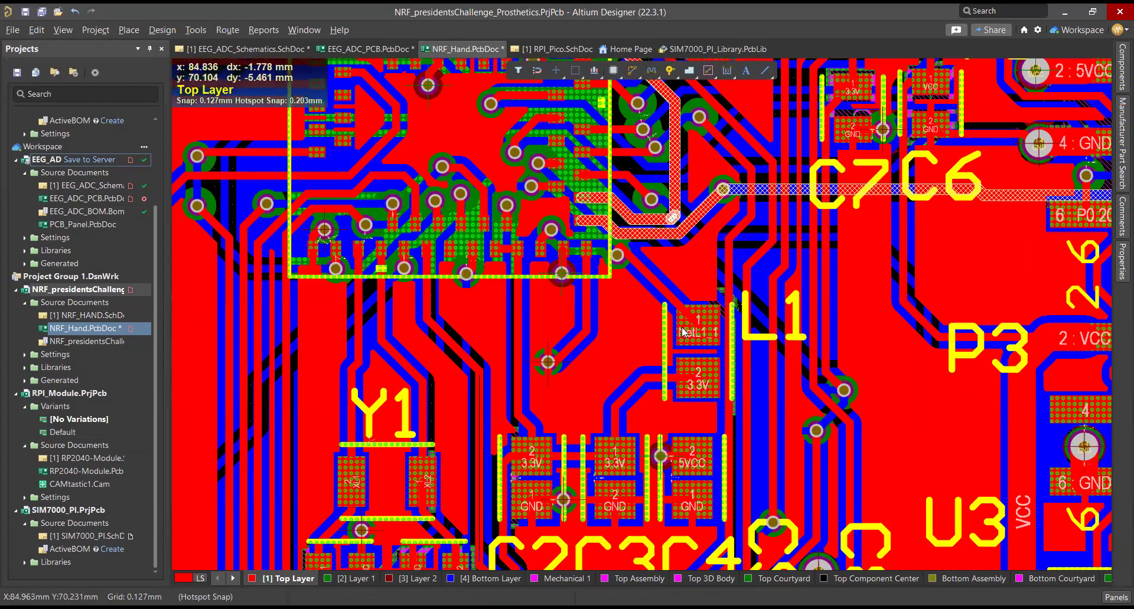
scroll(769, 296, down, 4)
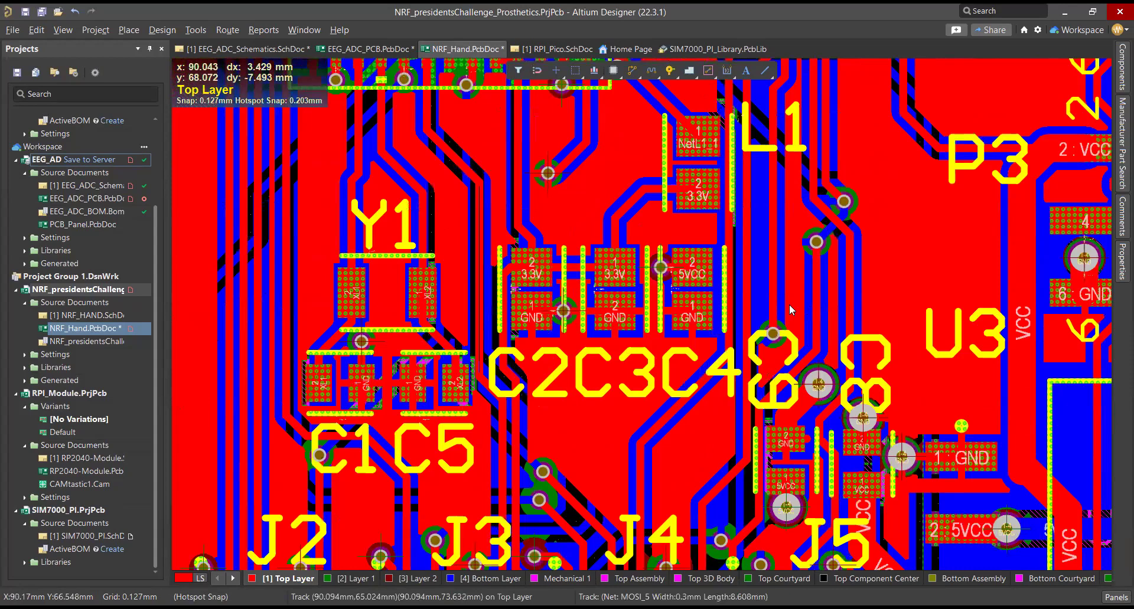
ctrl+scroll(789, 304, down, 2)
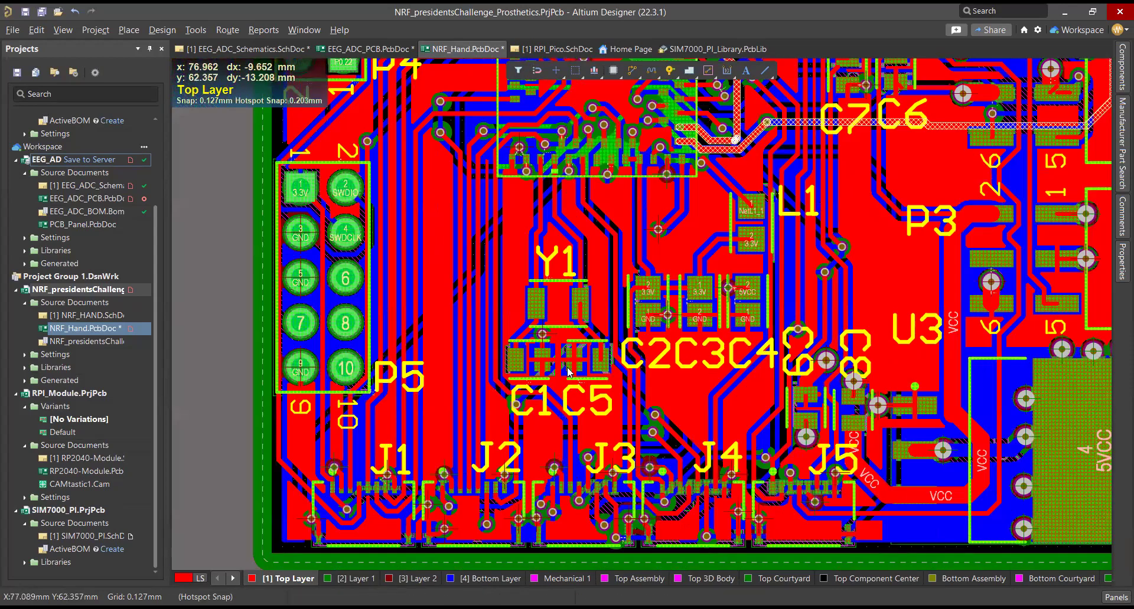
shift+scroll(868, 244, right, 3)
shift+scroll(859, 241, right, 1)
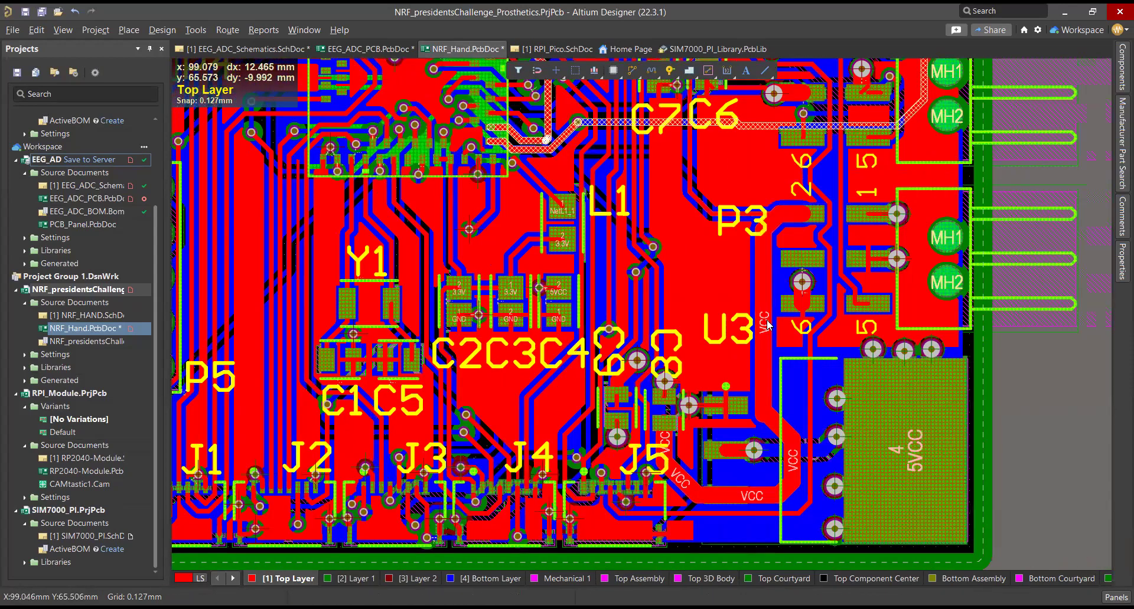
ctrl+scroll(766, 256, up, 3)
scroll(763, 254, down, 3)
click(814, 378)
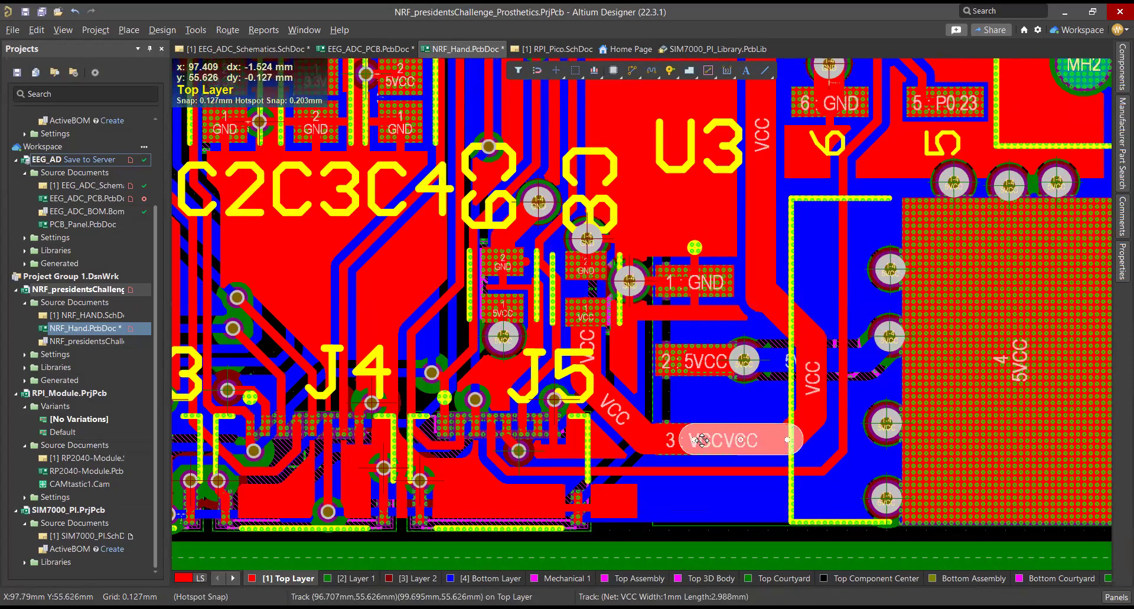
click(640, 435)
click(575, 313)
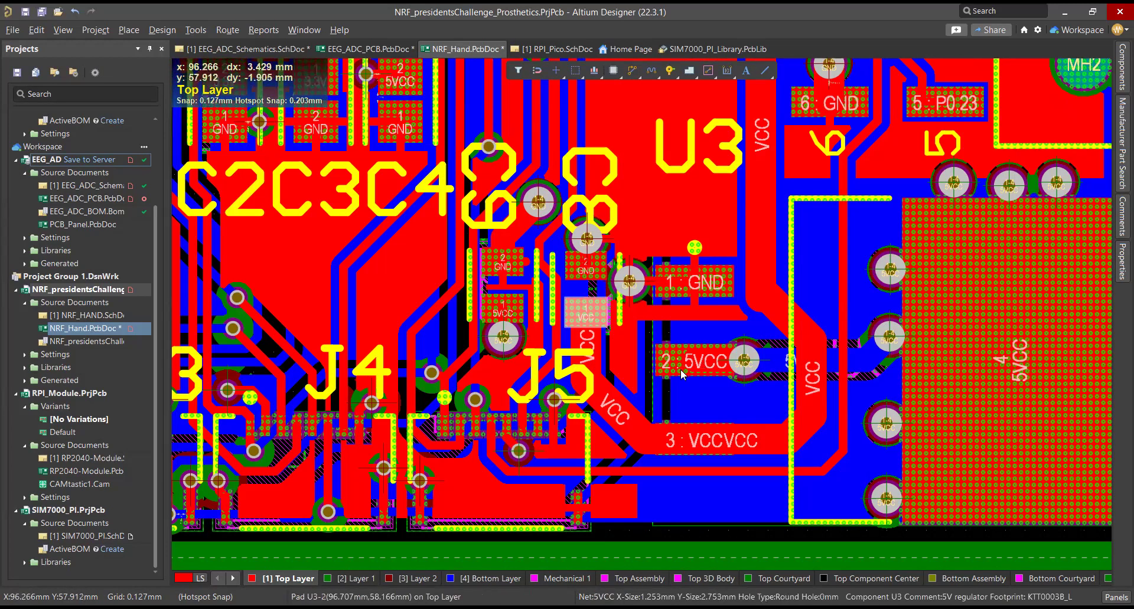
Examine the VCC routing from capacitor C8 and regulator U3 up to header P3, including the nearby GND and 5VCC vias.
right_drag(681, 375, 871, 376)
ctrl+scroll(889, 381, up, 2)
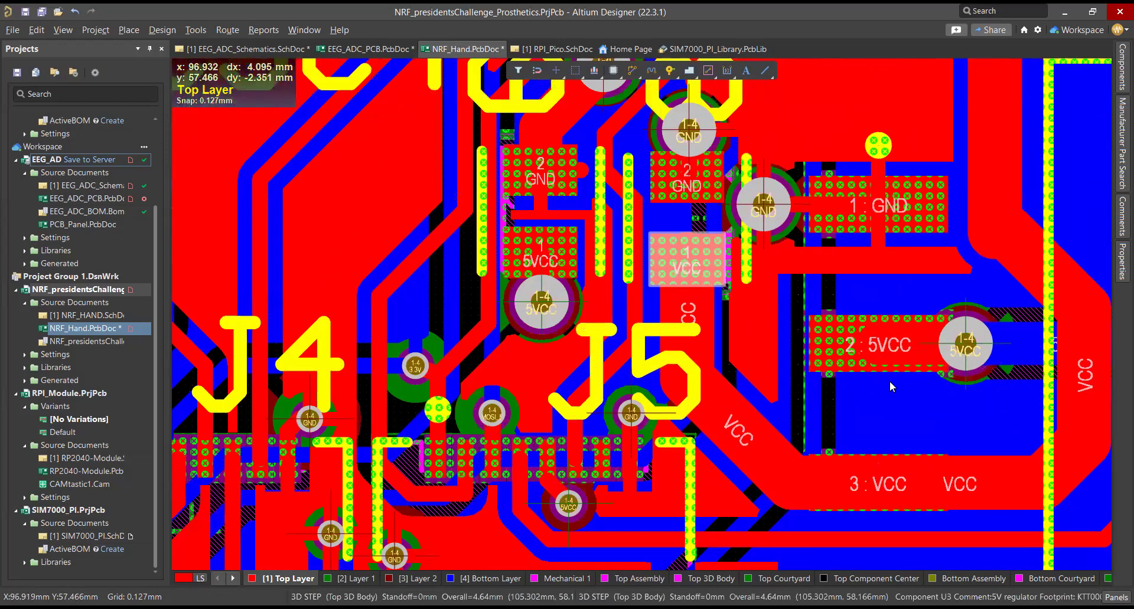
ctrl+scroll(890, 381, down, 2)
ctrl+scroll(928, 353, down, 1)
ctrl+scroll(918, 348, up, 1)
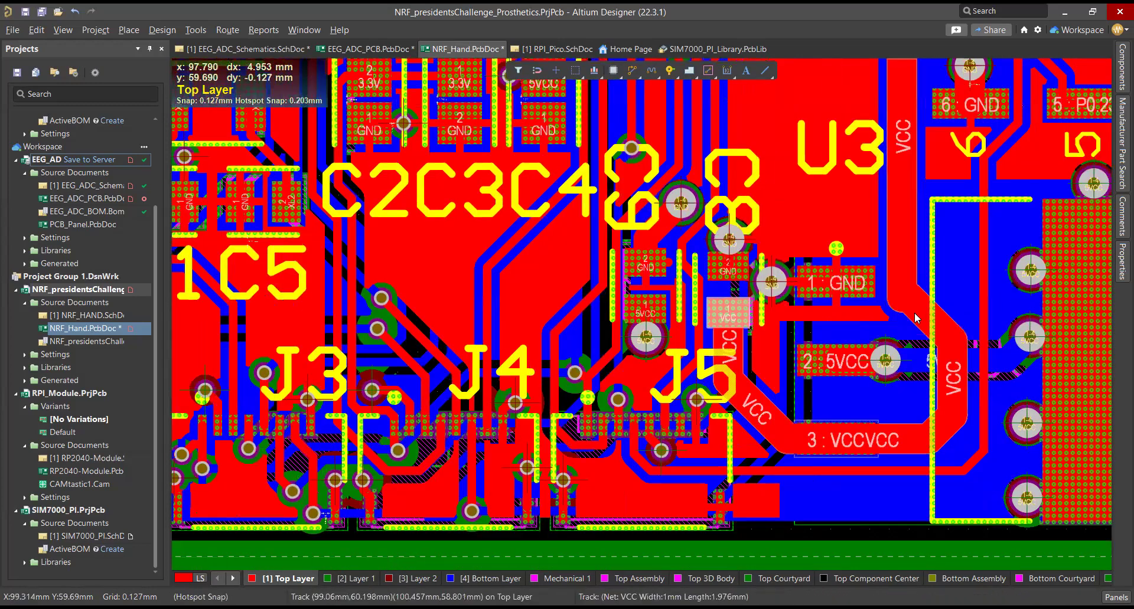
shift+scroll(749, 341, right, 3)
scroll(637, 358, down, 2)
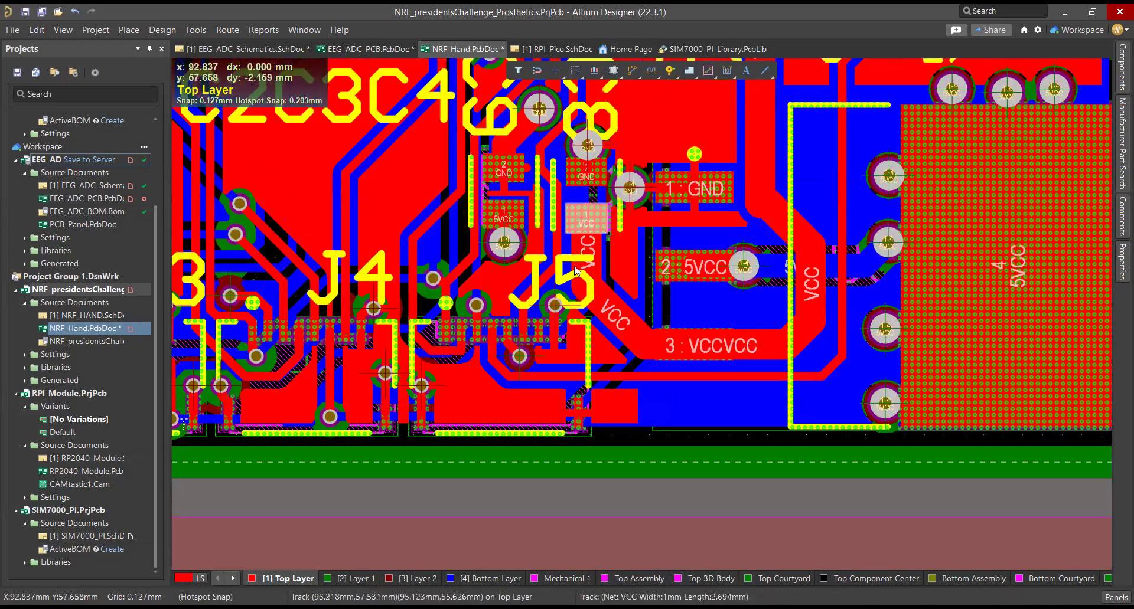
scroll(583, 253, up, 5)
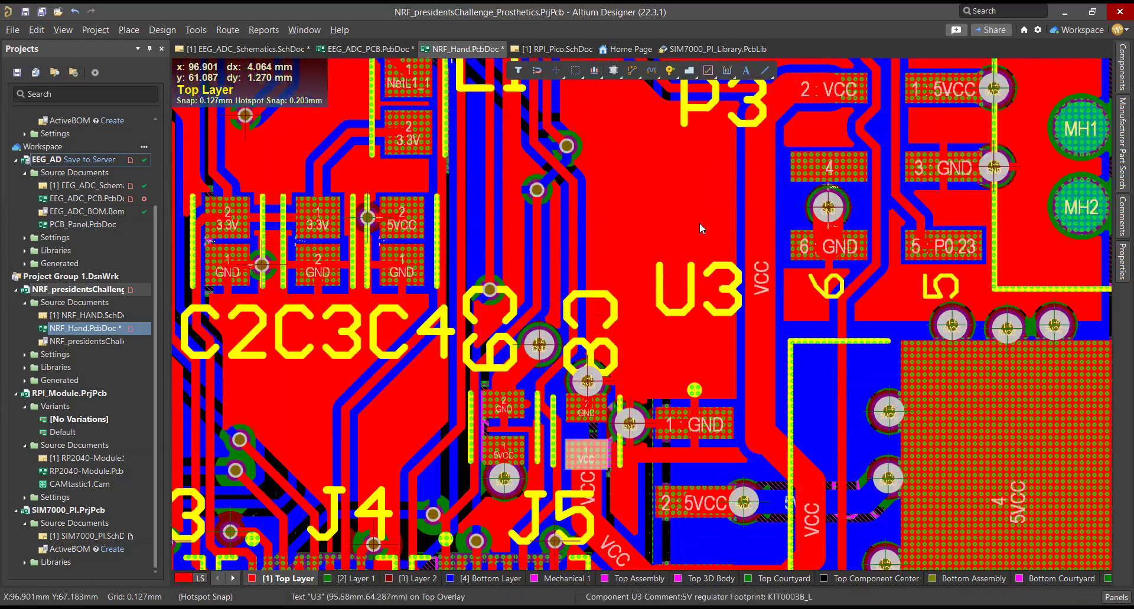
scroll(717, 345, up, 2)
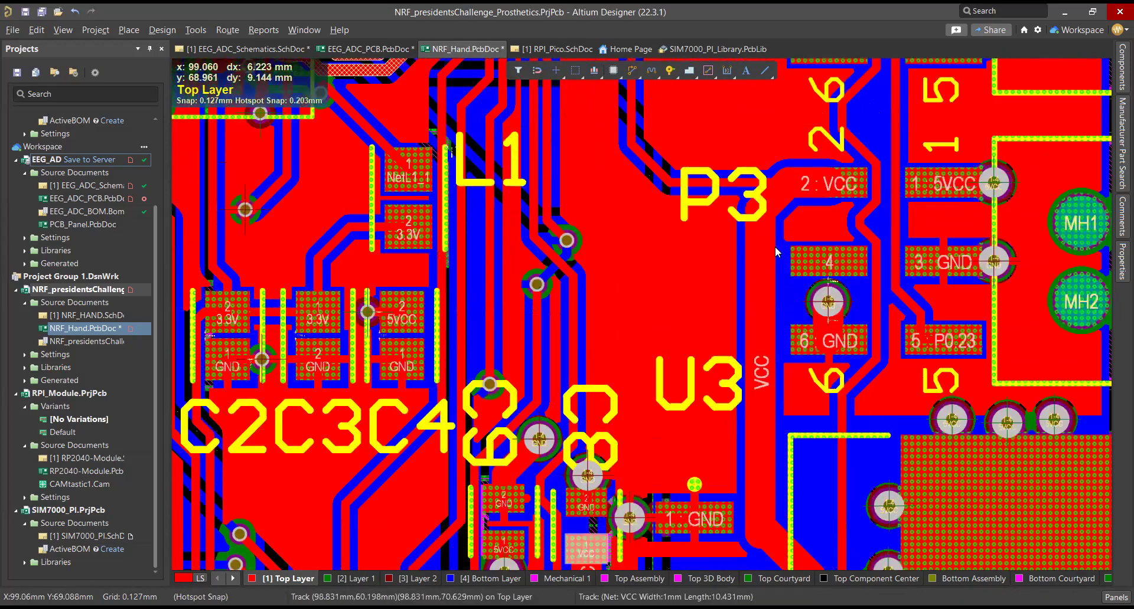
scroll(755, 360, down, 6)
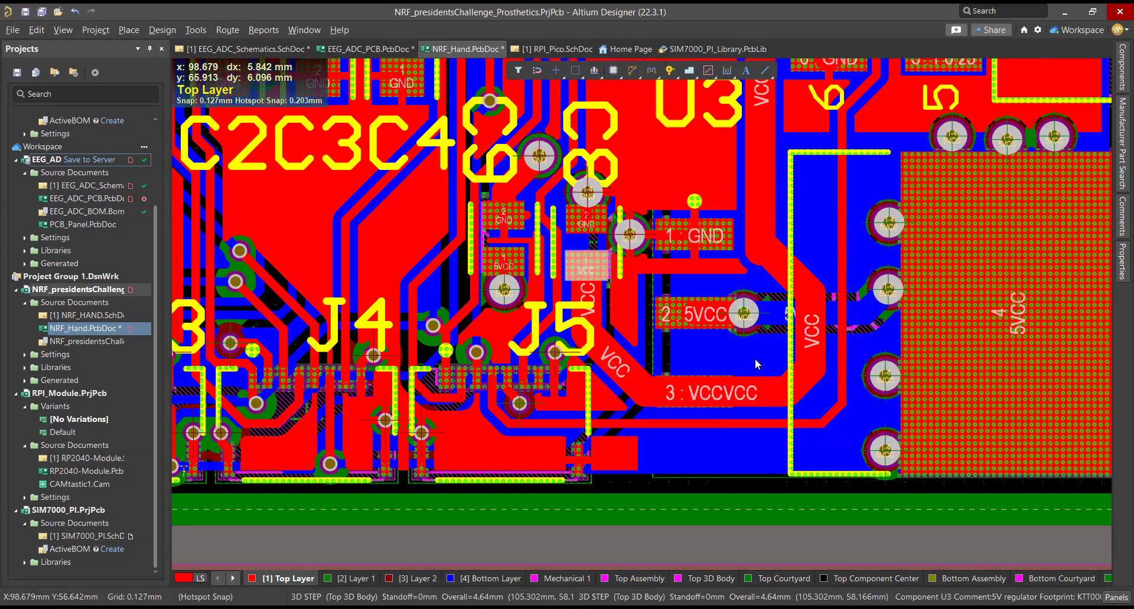
ctrl+scroll(634, 261, up, 2)
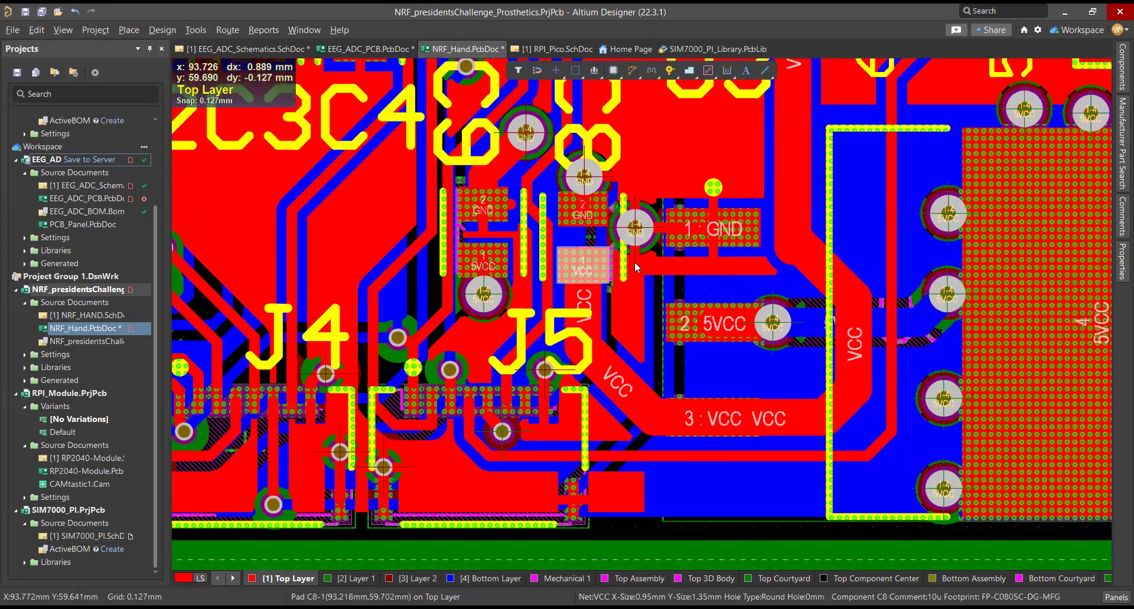
ctrl+scroll(674, 265, down, 2)
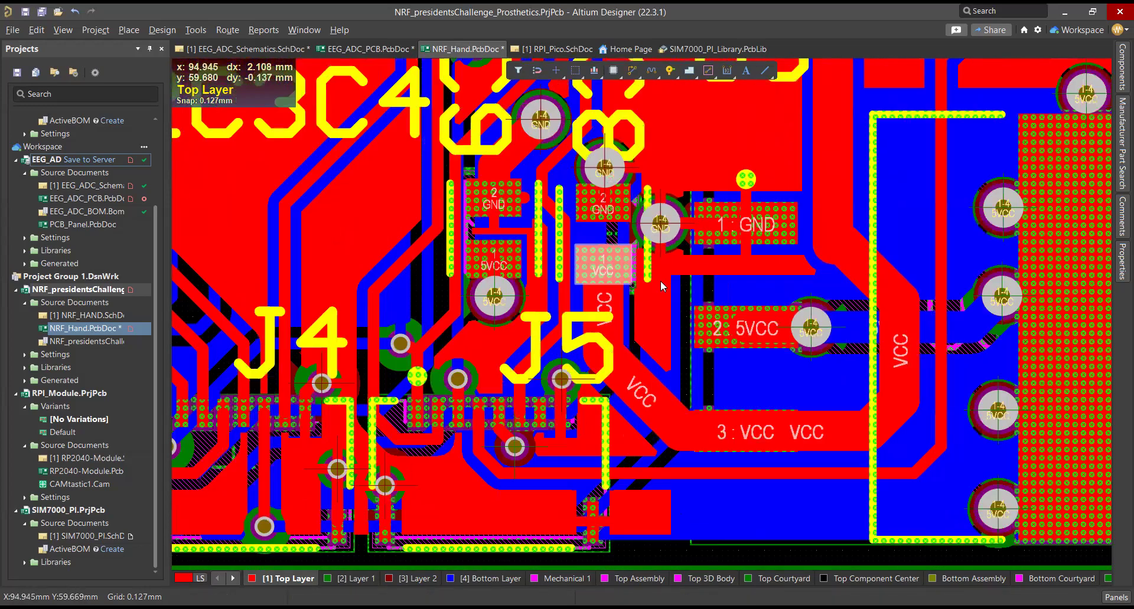
Review the overall NRF_Hand board layout and select the large 5VCC pad of regulator U3.
scroll(641, 284, up, 6)
ctrl+scroll(640, 285, down, 3)
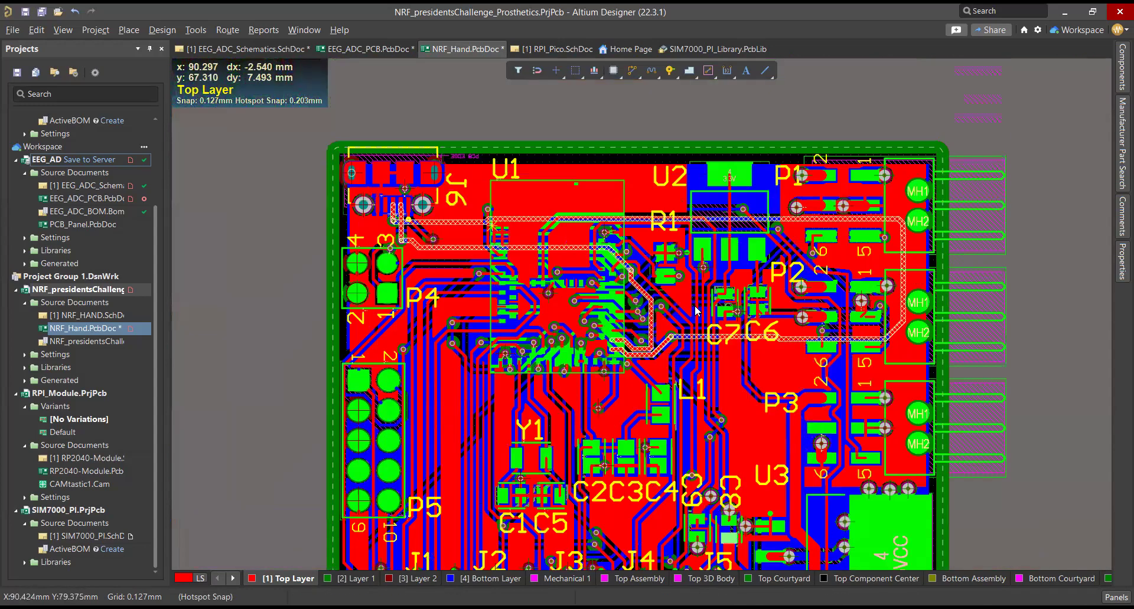
scroll(692, 338, down, 1)
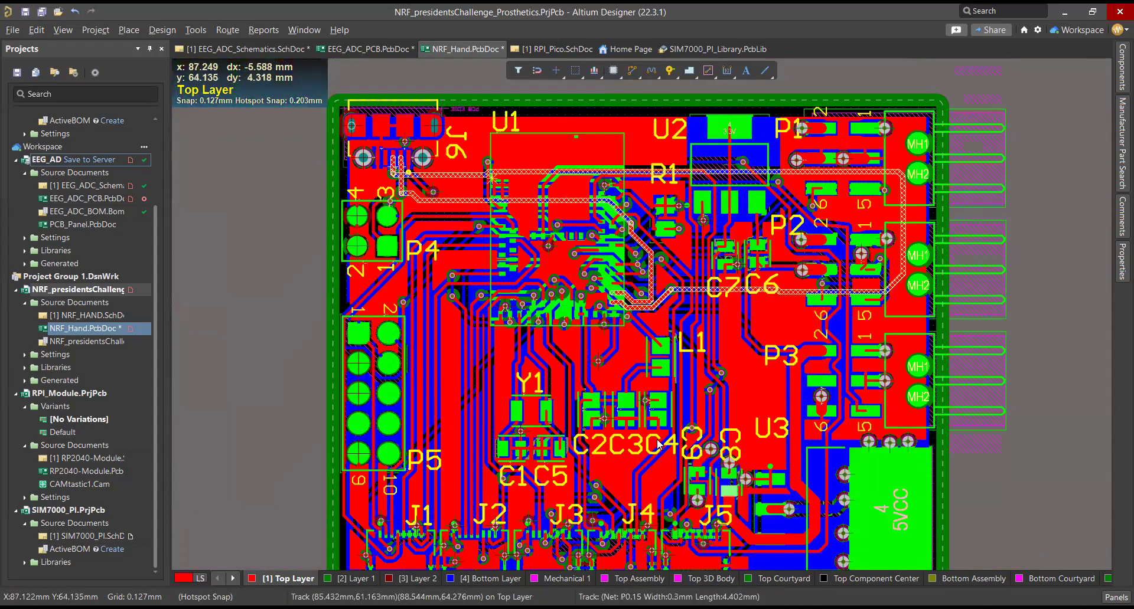
scroll(640, 514, down, 1)
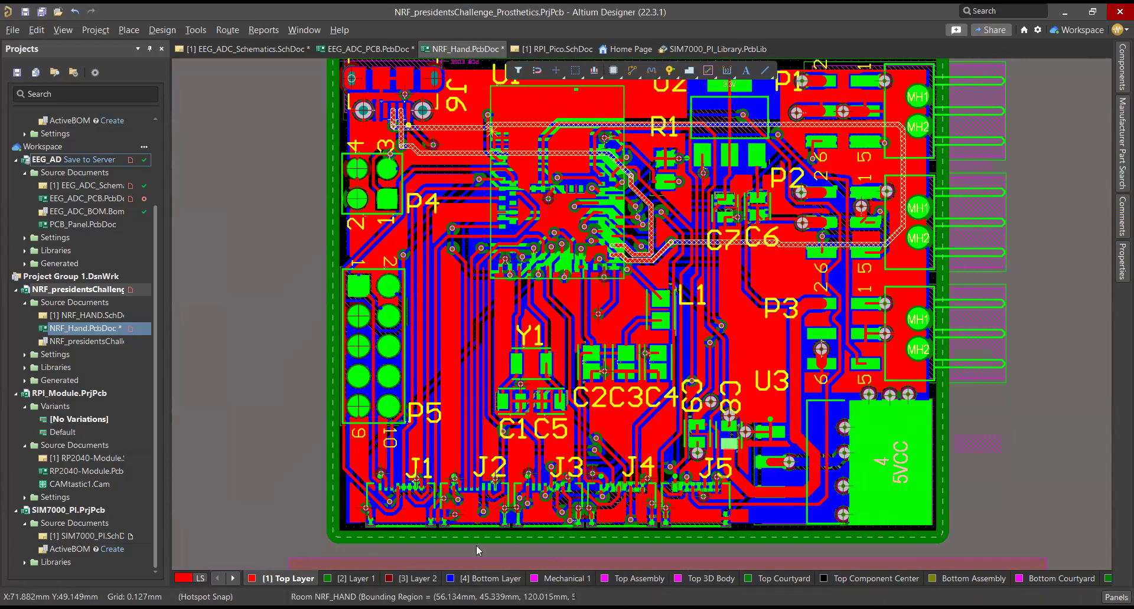
click(909, 466)
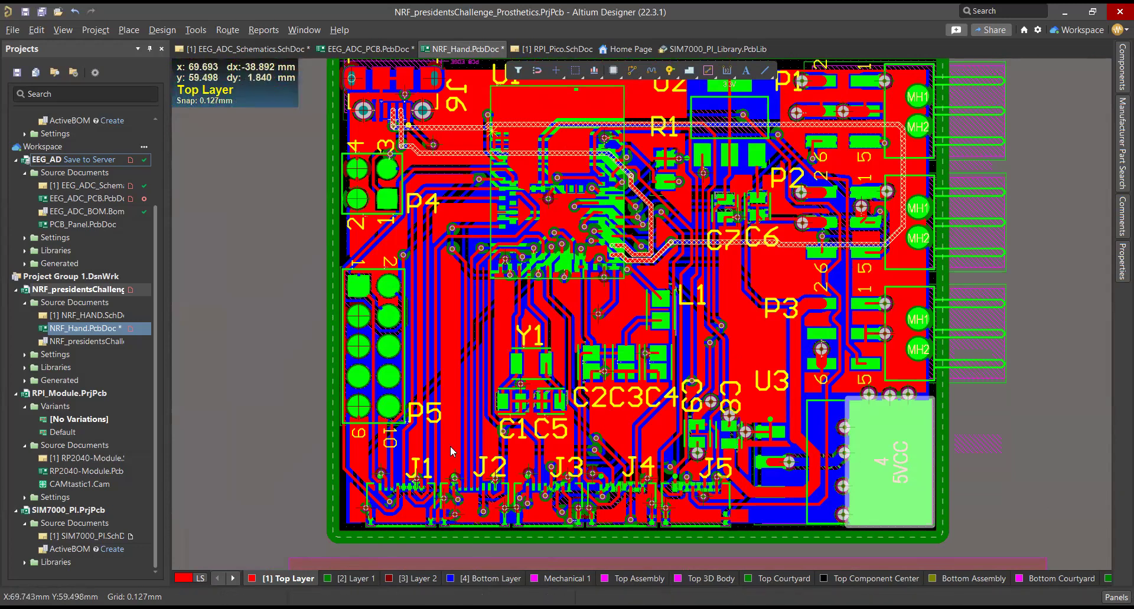
Cycle through the board's layers and make Layer 1 the active layer.
key(KP_Subtract)
key(KP_Subtract)
key(KP_Subtract)
key(KP_Add)
key(KP_Add)
key(KP_Add)
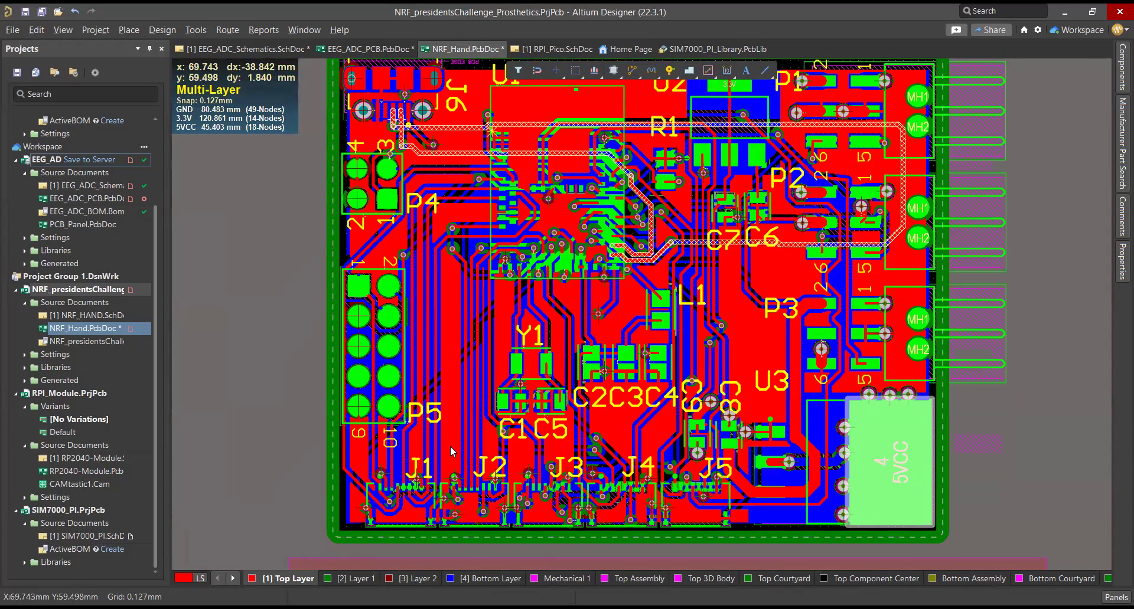
key(KP_Subtract)
key(KP_Add)
key(KP_Add)
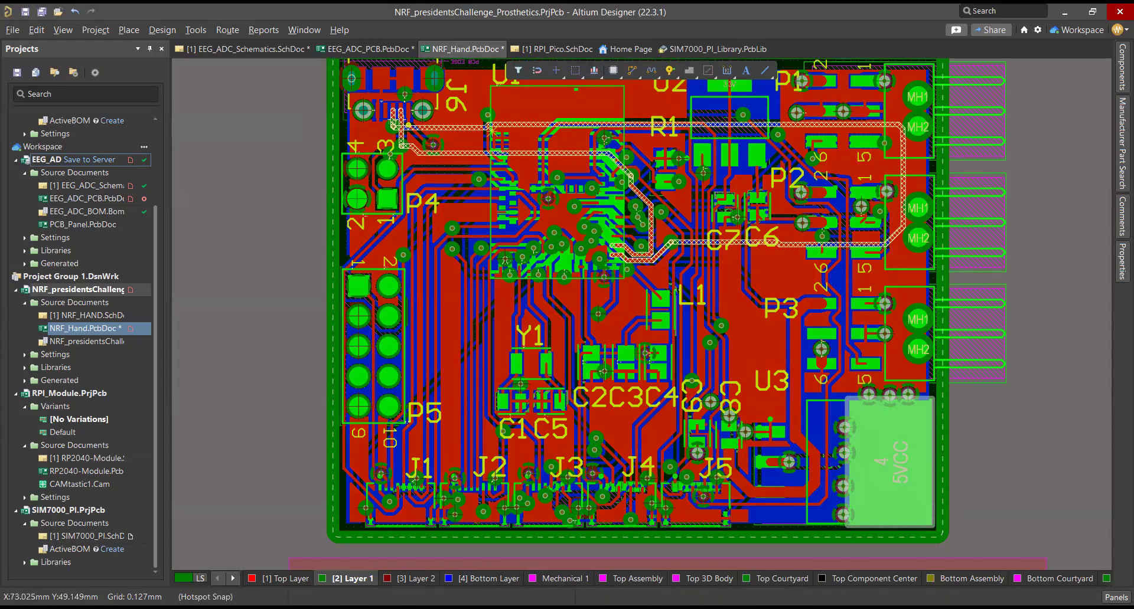
Check the net assigned to Layer 1 in its properties without changing it, and open the properties of Layer 2.
double_click(358, 580)
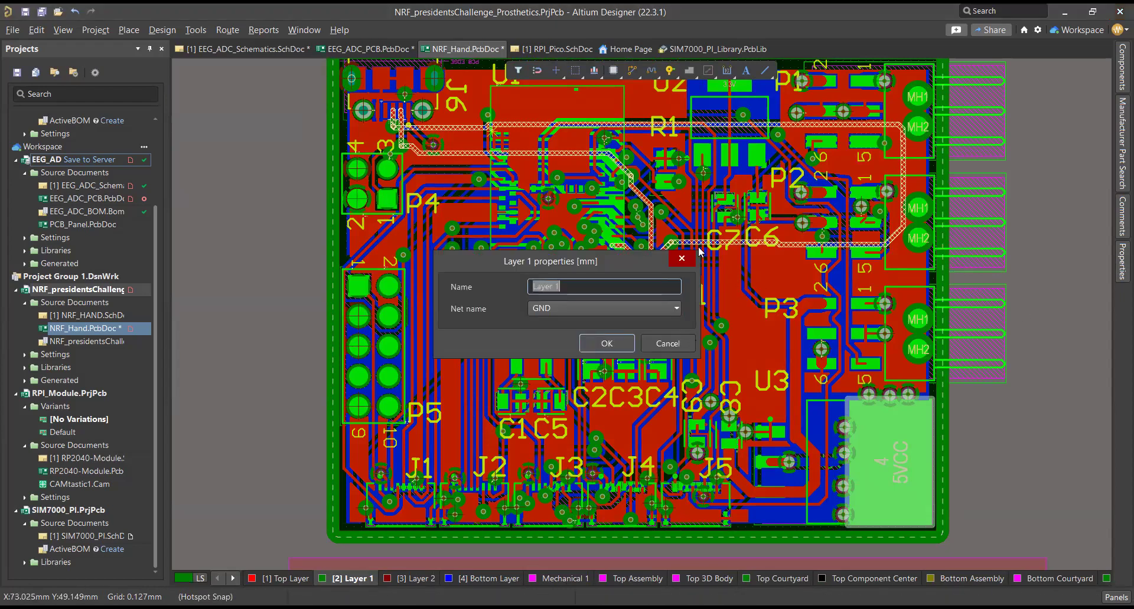
click(688, 258)
click(423, 579)
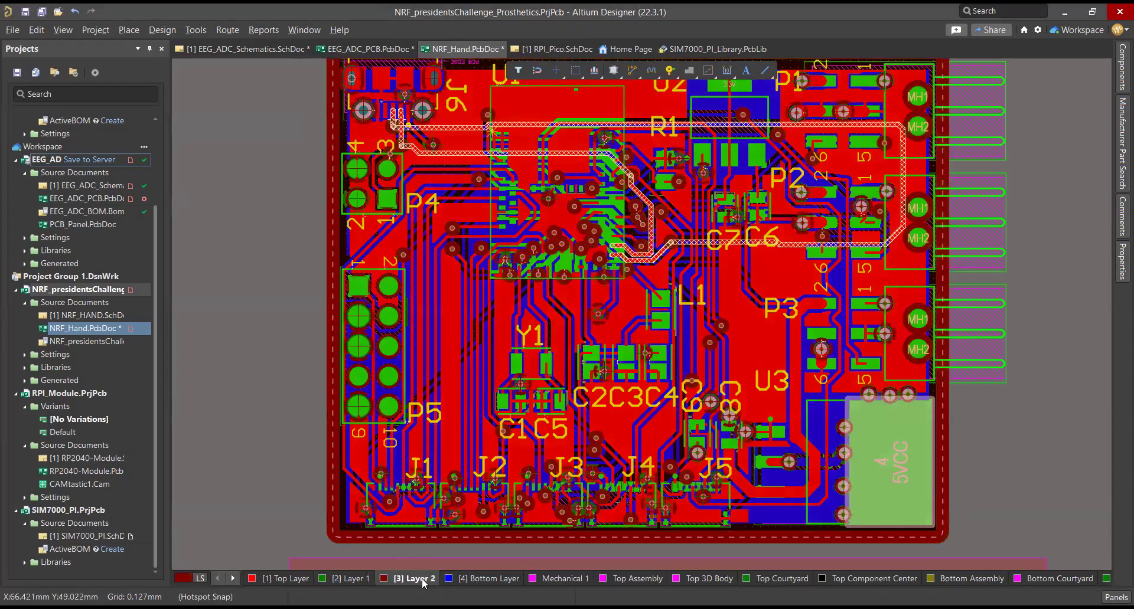
double_click(571, 306)
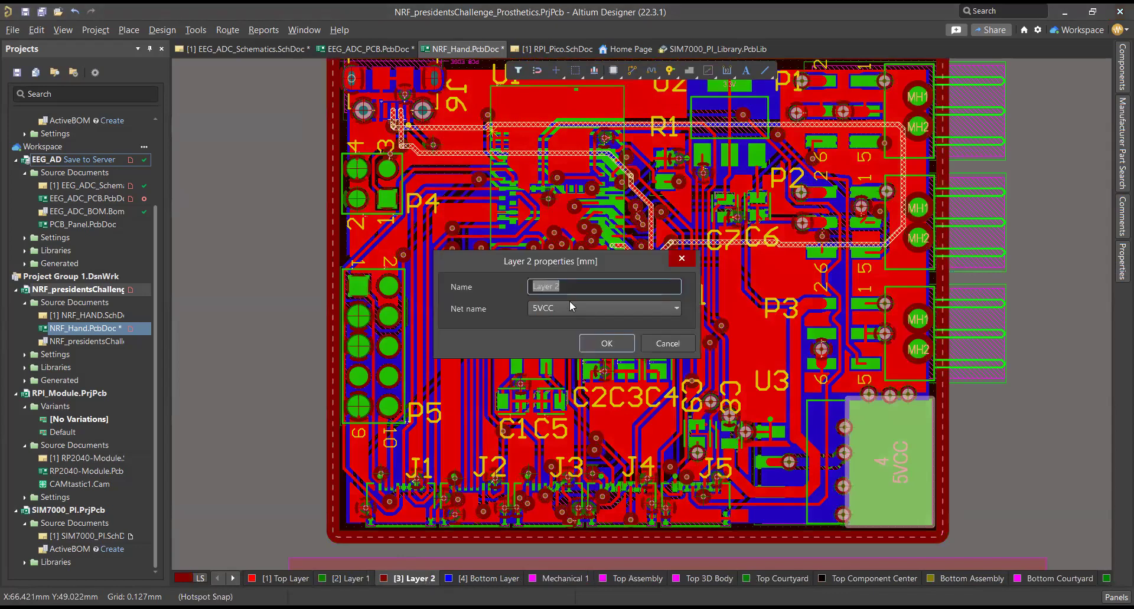
Close the Layer 2 properties unchanged and check the net assigned to the Bottom Layer polygon pour.
click(682, 263)
key(KP_Multiply)
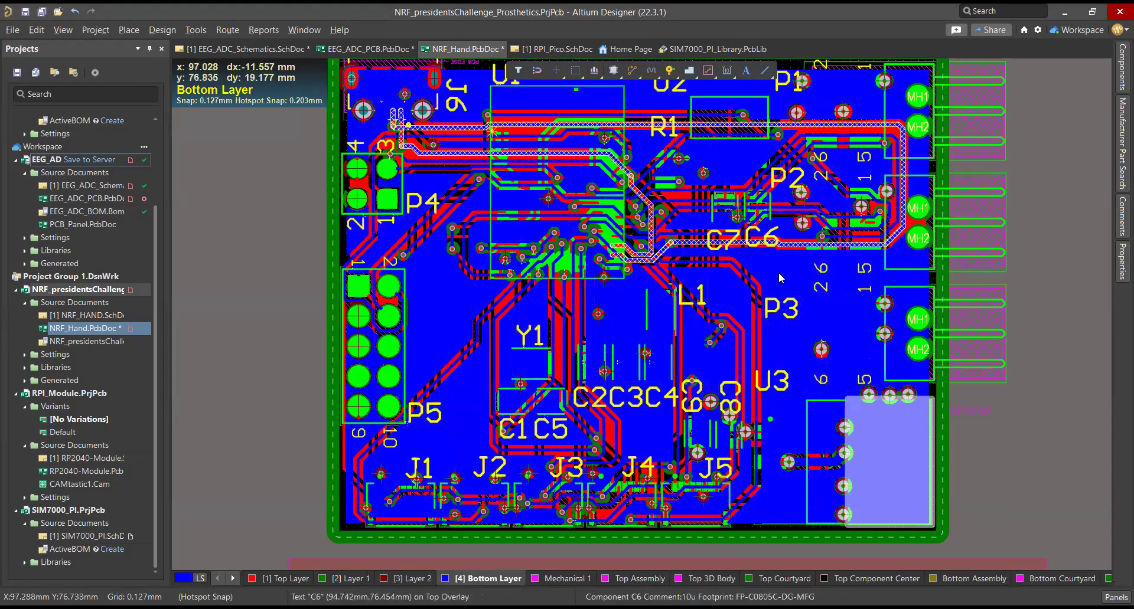
click(811, 301)
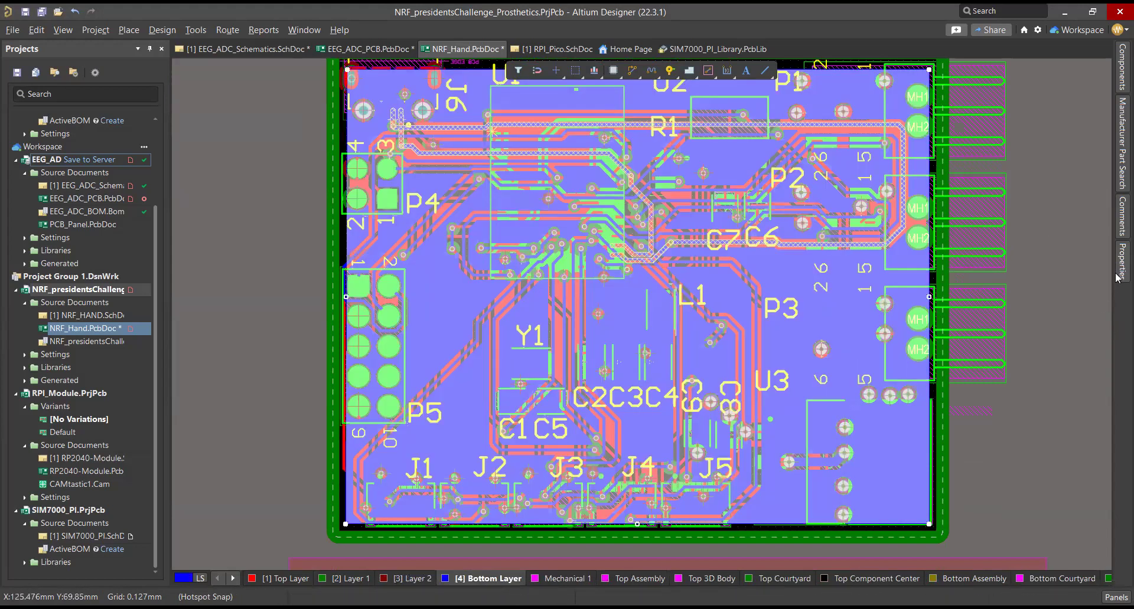
click(1116, 275)
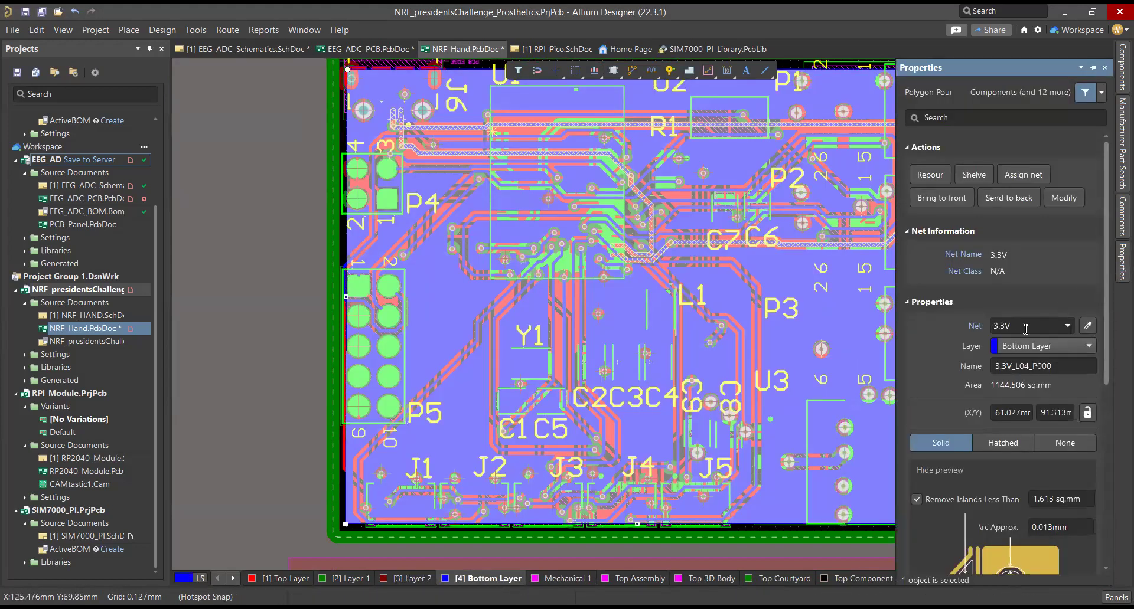
key(Escape)
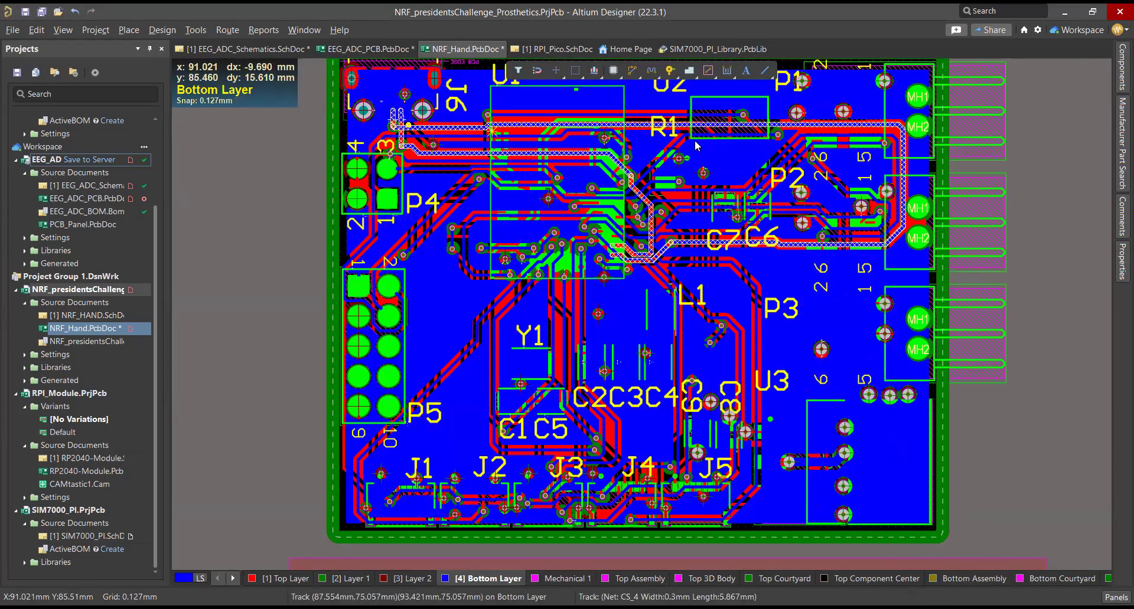
Show the NRF_Hand board in 3D and examine its components and routing between U1, U3 and the J connectors.
ctrl+scroll(695, 145, up, 6)
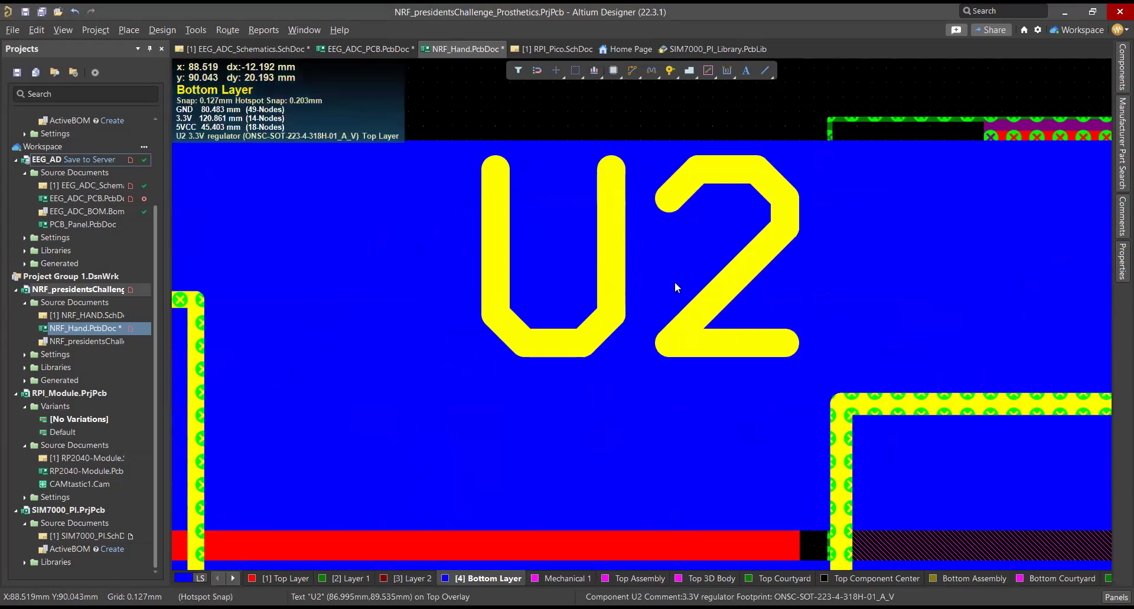
key(3)
ctrl+scroll(837, 387, up, 8)
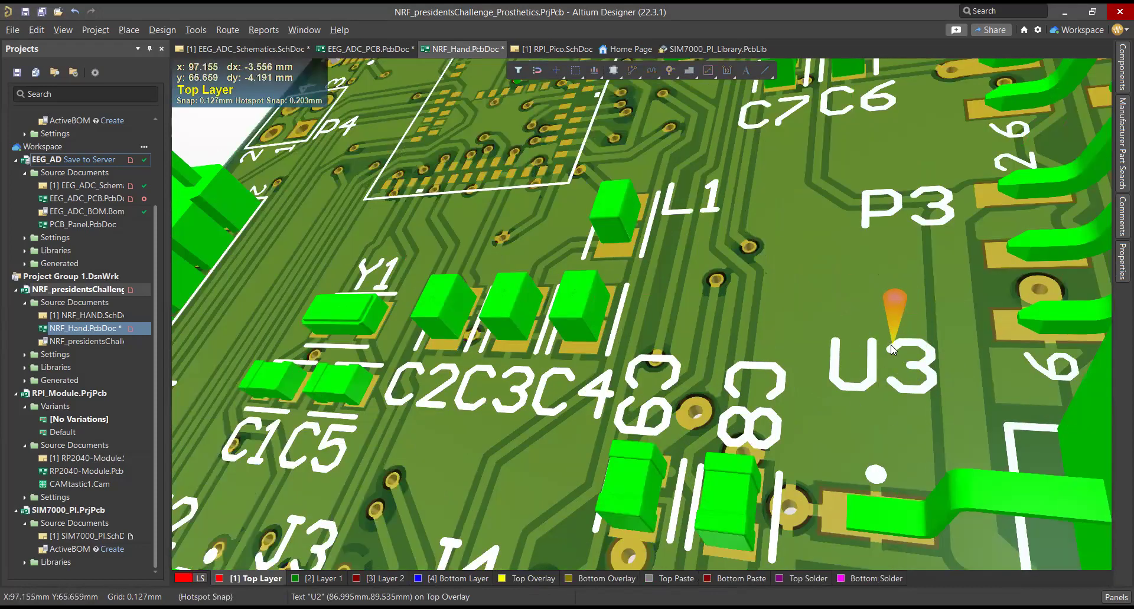
scroll(717, 328, up, 2)
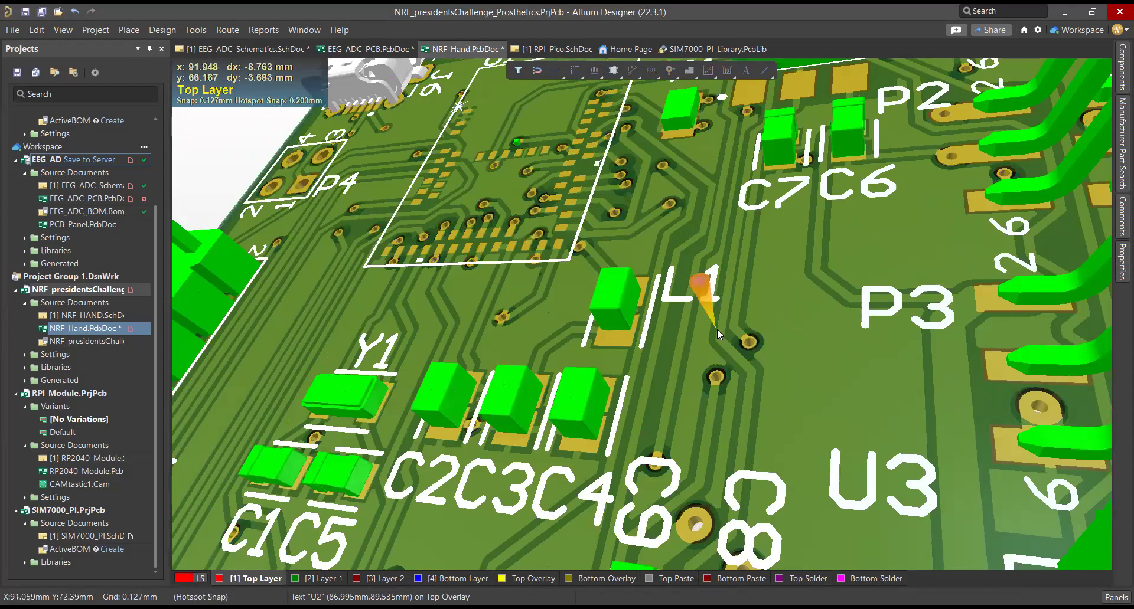
scroll(717, 329, up, 5)
scroll(716, 329, down, 12)
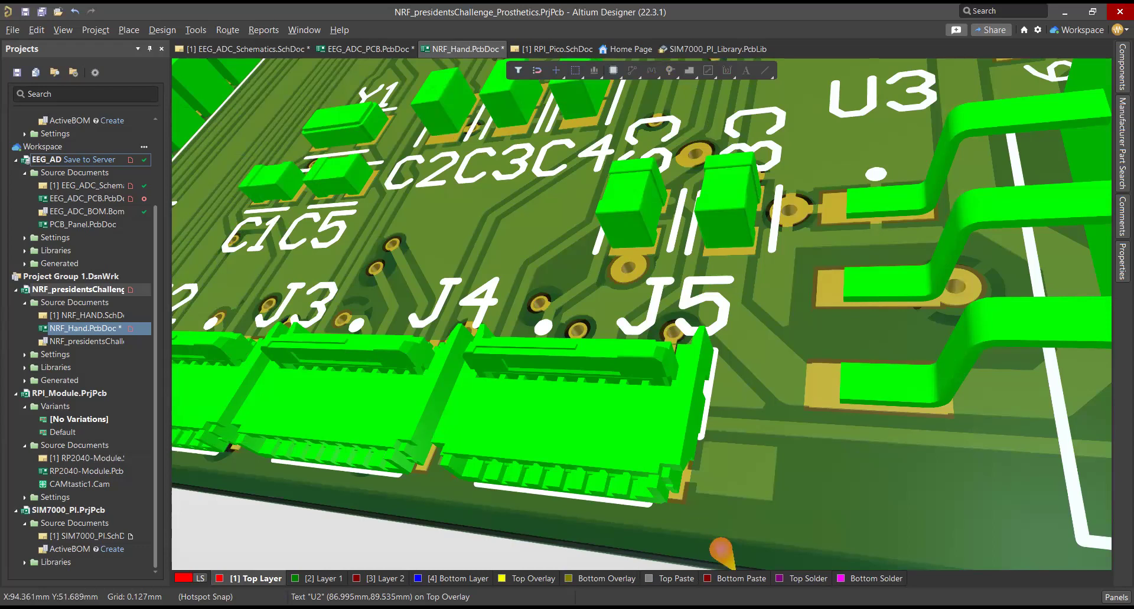
scroll(762, 389, up, 5)
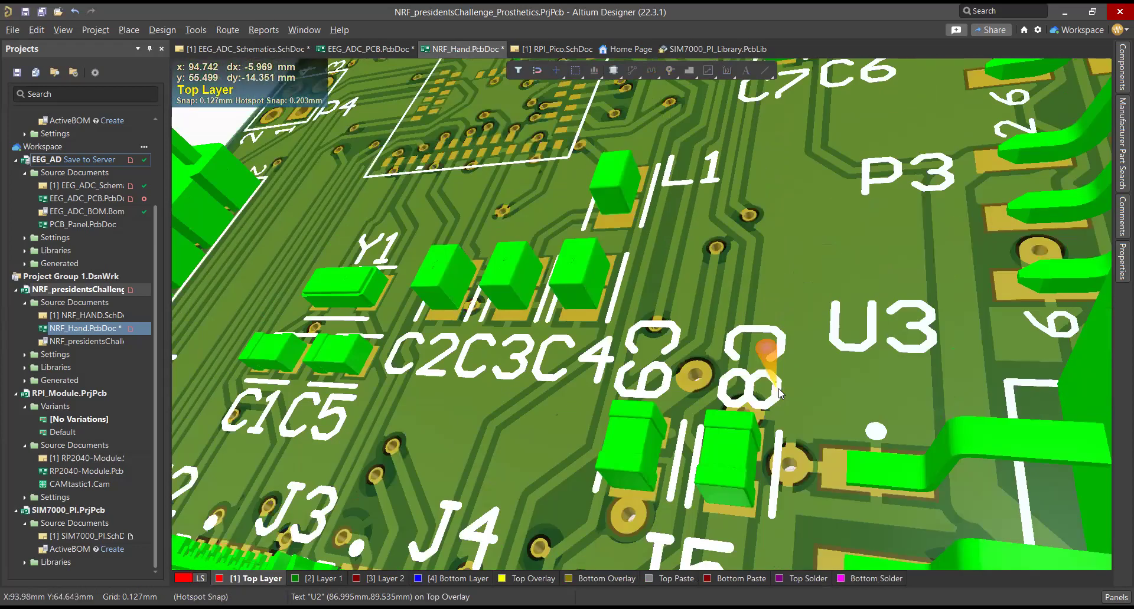
scroll(779, 389, up, 5)
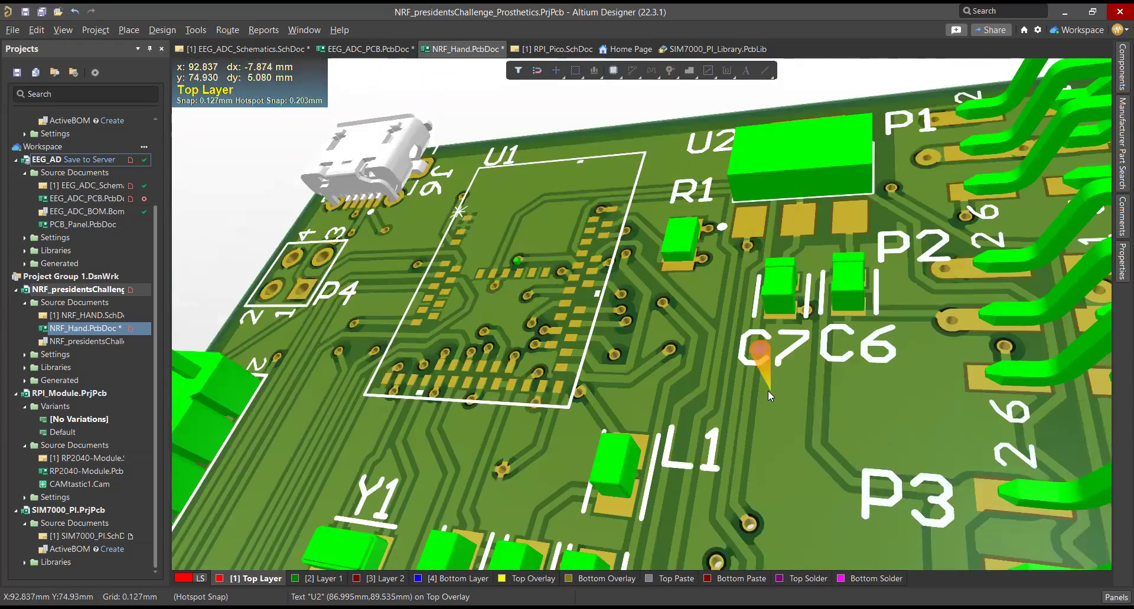
Inspect the small 3D body beside the via inside U1's outline from several angles and review the whole board.
shift+right_drag(524, 296, 668, 353)
ctrl+scroll(498, 254, up, 5)
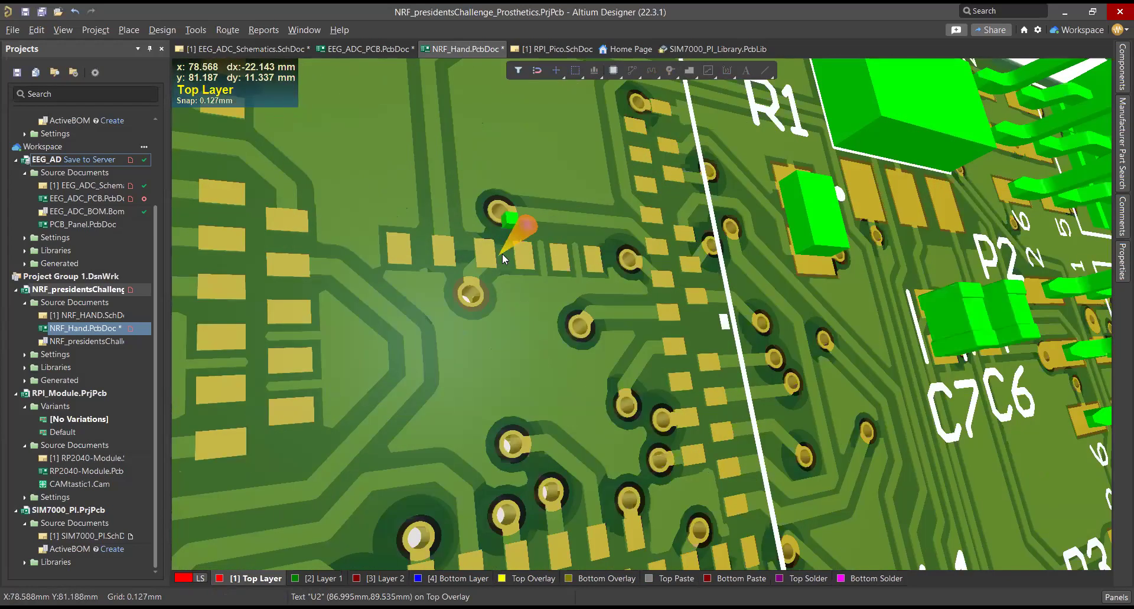
ctrl+scroll(503, 255, up, 8)
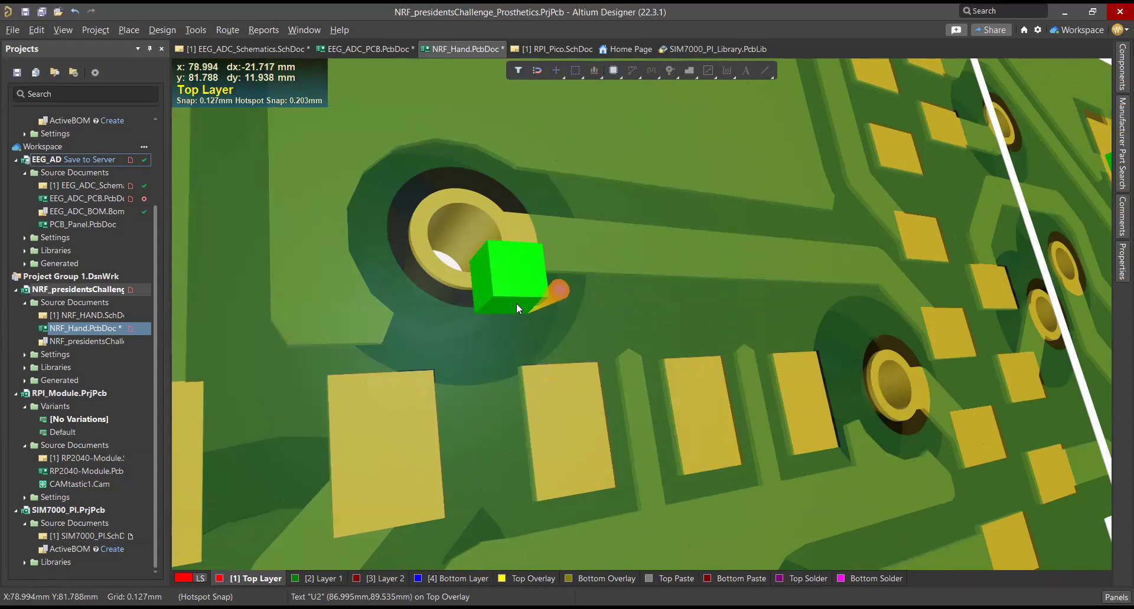
scroll(507, 296, down, 3)
scroll(518, 398, up, 7)
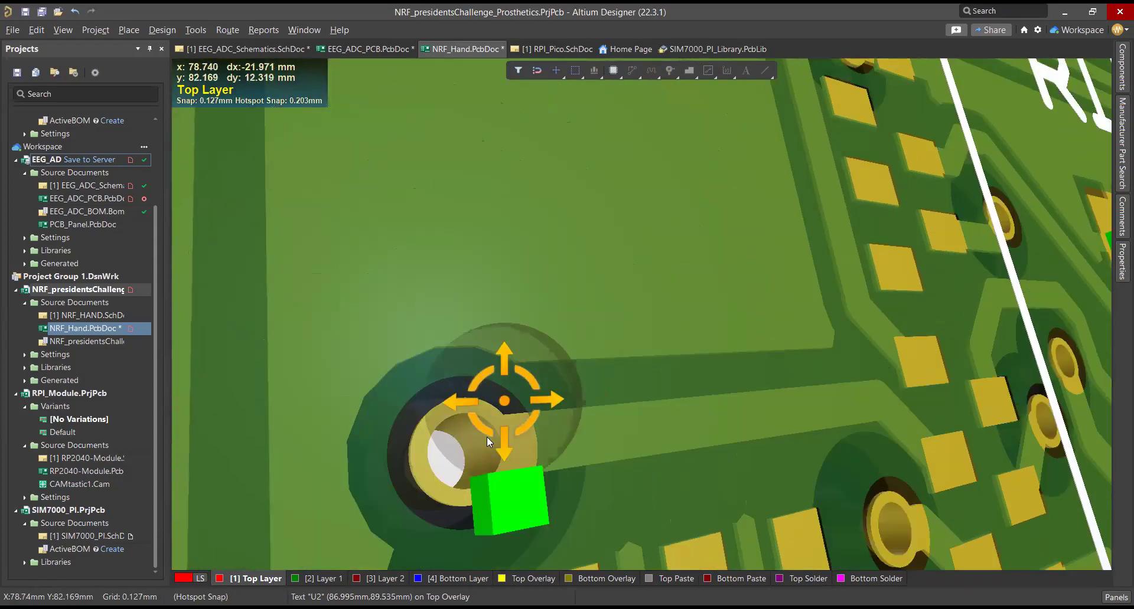
scroll(489, 437, down, 5)
mouse_move(491, 436)
shift+right_down()
mouse_move(681, 376)
mouse_move(668, 296)
mouse_move(508, 205)
mouse_move(304, 223)
mouse_move(252, 464)
mouse_move(497, 205)
mouse_move(329, 230)
mouse_move(468, 431)
mouse_move(493, 444)
mouse_move(504, 434)
mouse_move(496, 439)
shift+right_up()
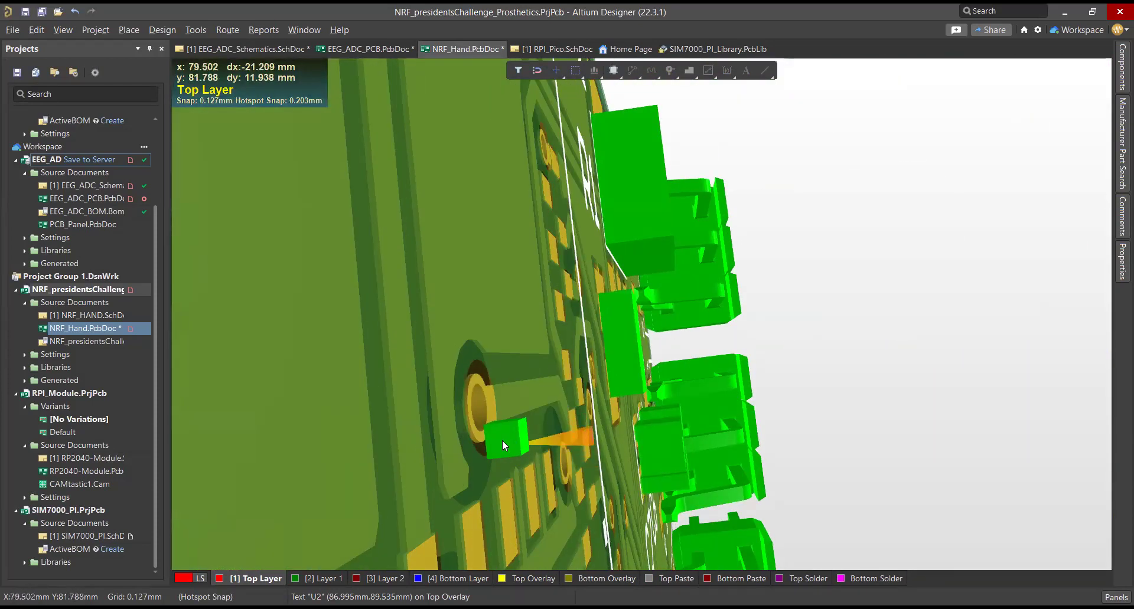
shift+right_drag(507, 442, 596, 448)
ctrl+scroll(615, 522, up, 3)
shift+right_drag(614, 522, 919, 359)
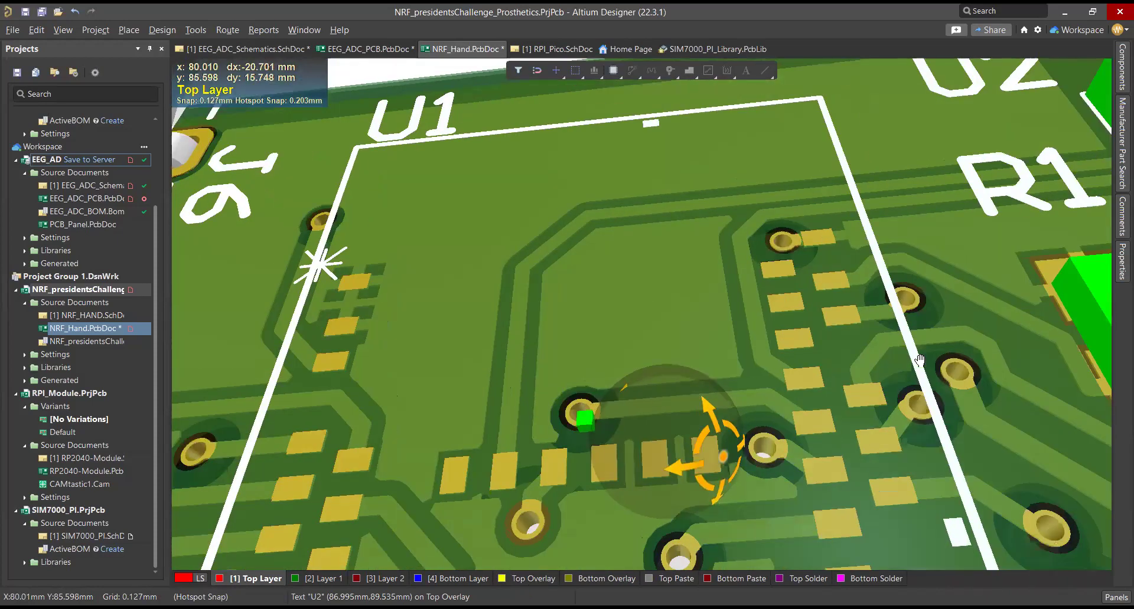
ctrl+scroll(627, 377, down, 10)
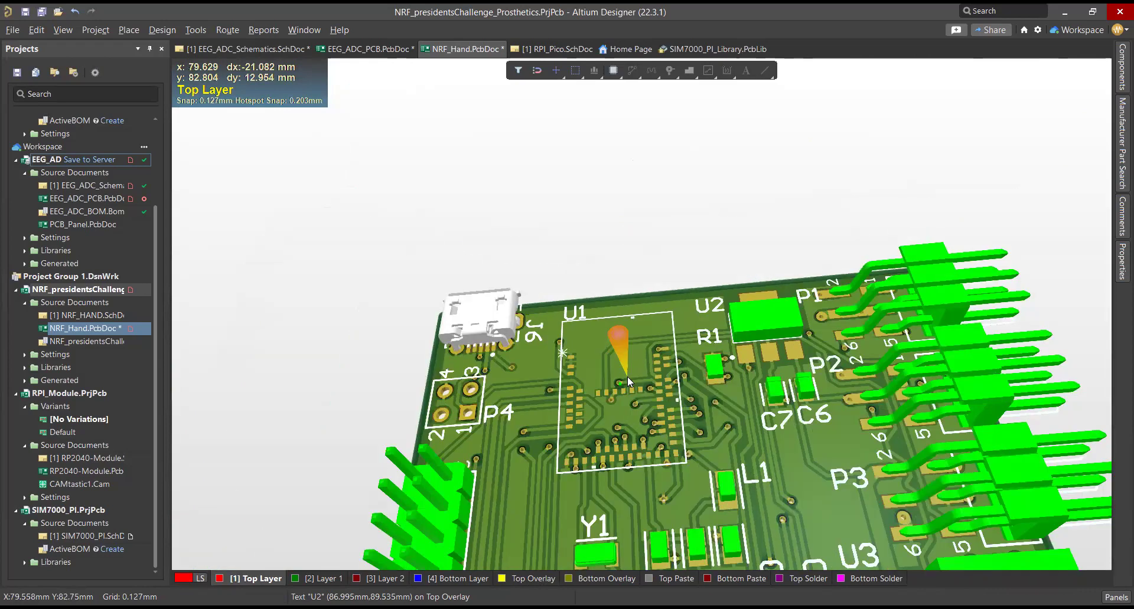
scroll(627, 377, down, 3)
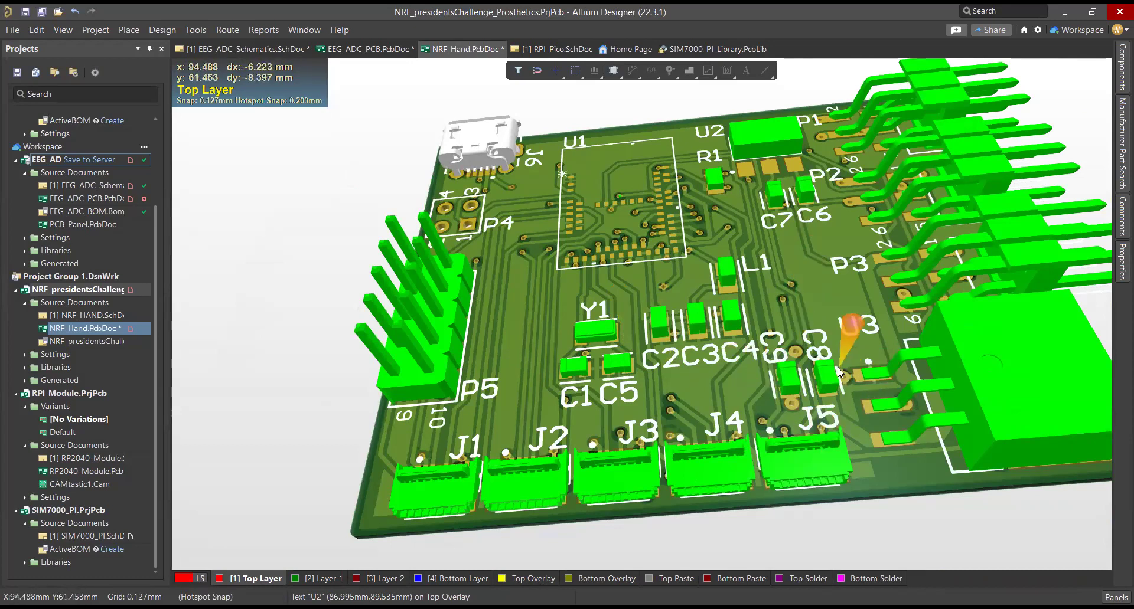
scroll(837, 368, down, 2)
scroll(838, 368, up, 2)
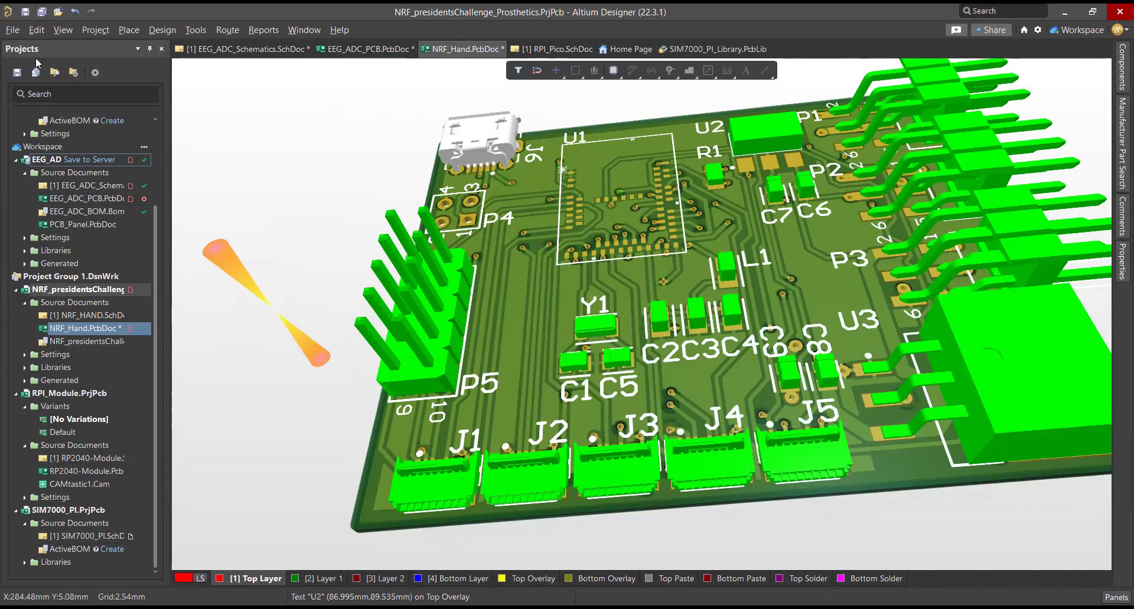
Open the Video_Altium project from the DATA (D:) drive.
click(12, 30)
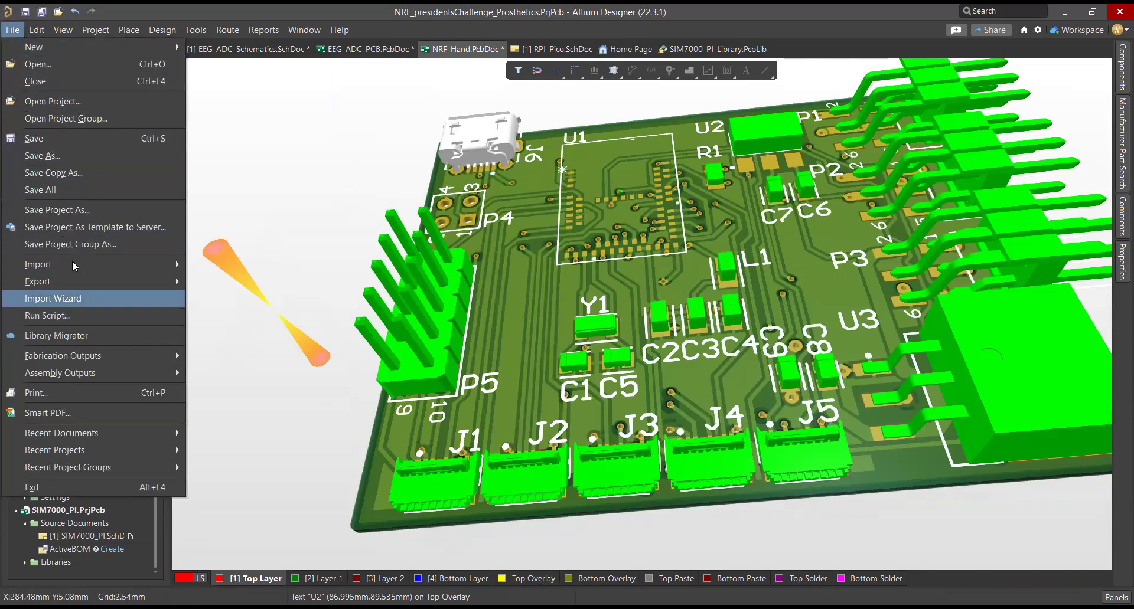
mouse_move(66, 280)
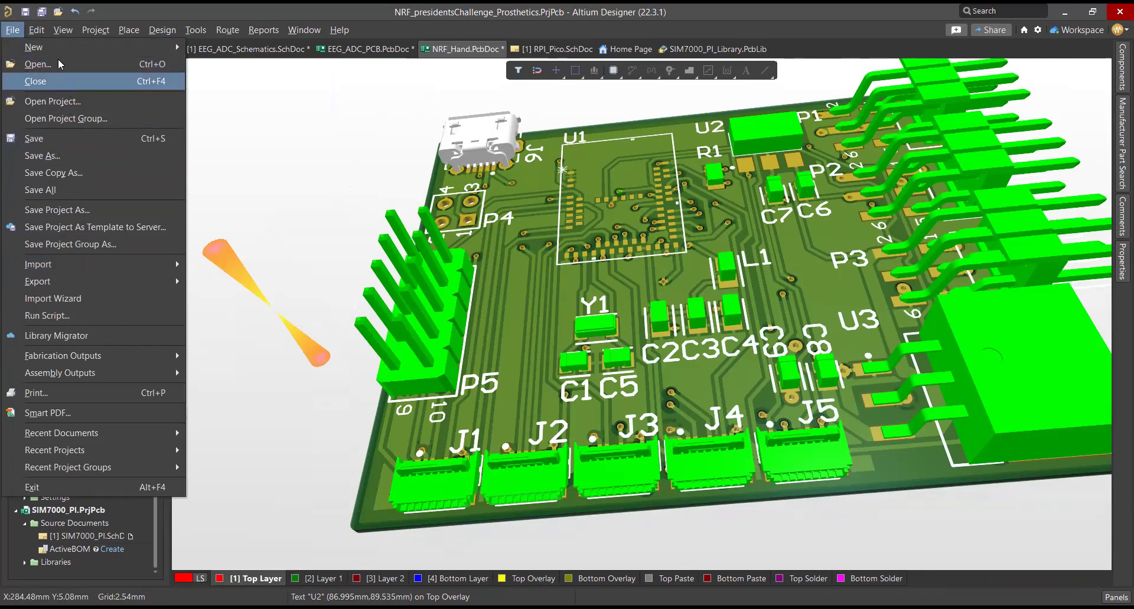
click(65, 101)
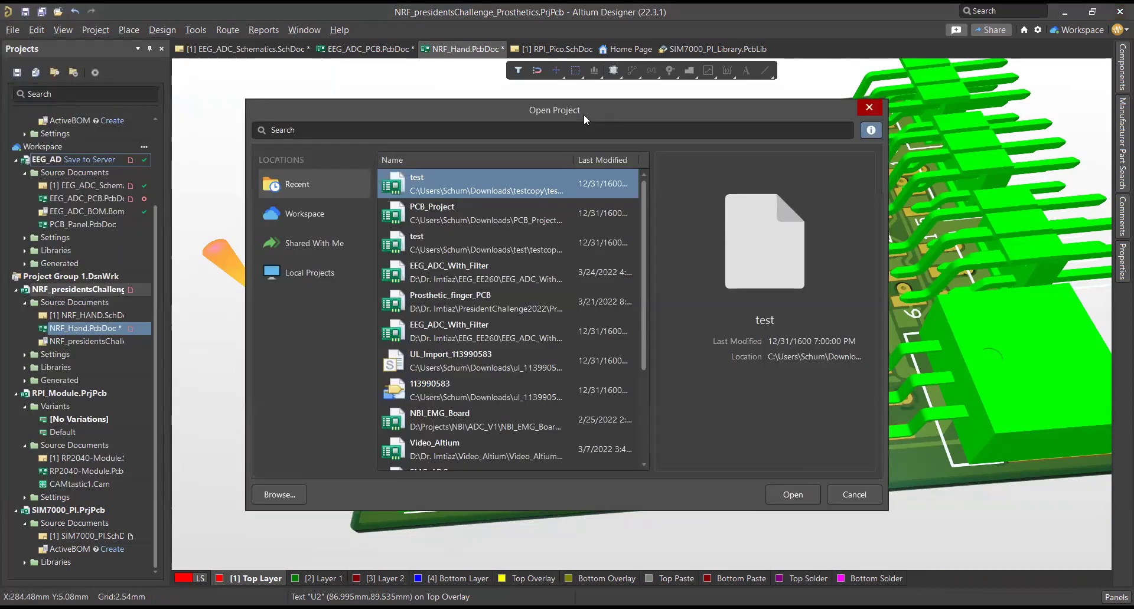
drag(583, 112, 0, 176)
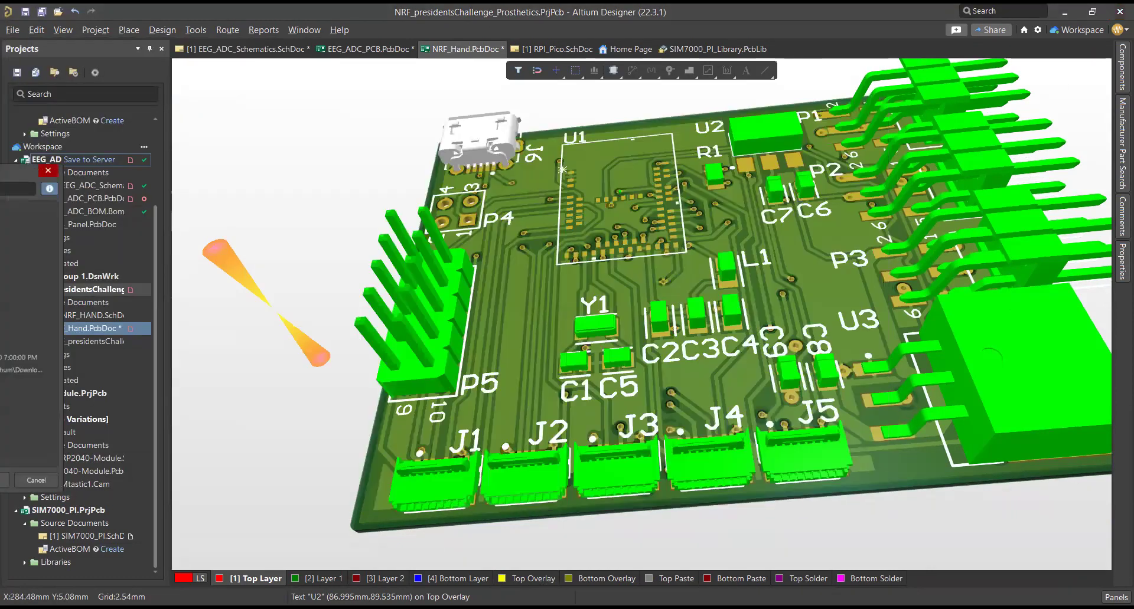
key(Escape)
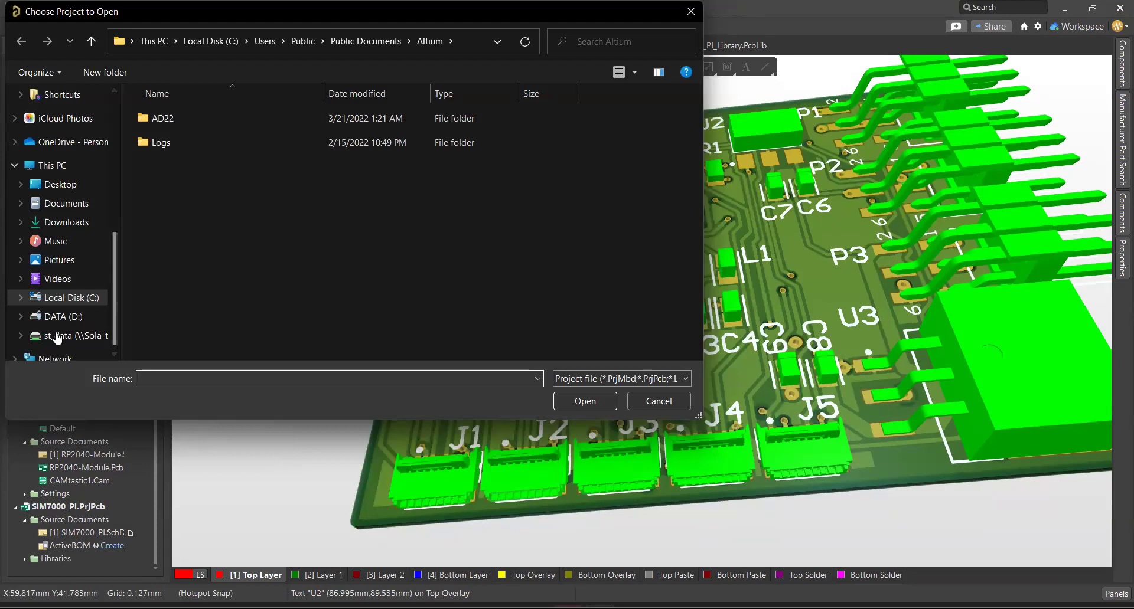
click(63, 317)
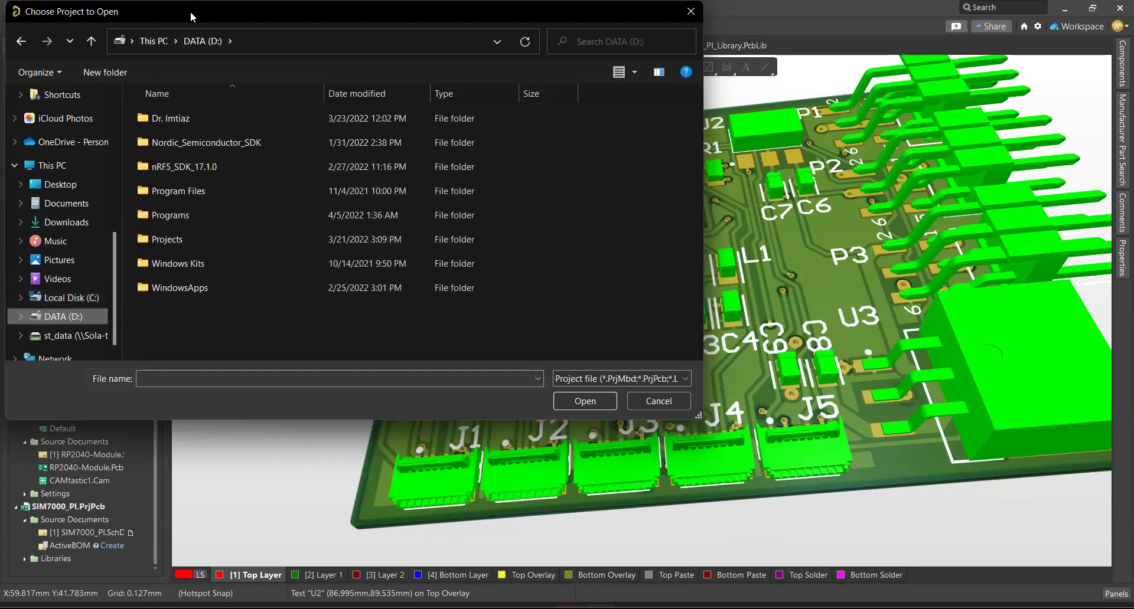
key(Escape)
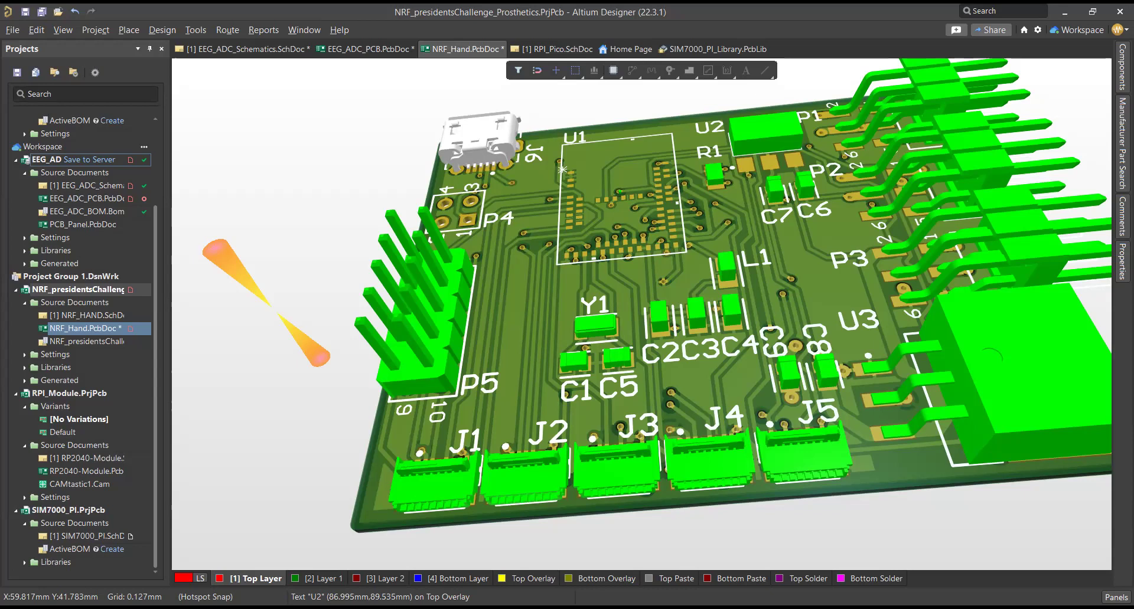
Open the Video_Altium project's schematic and PCB documents and bring the PCB to the front.
scroll(105, 186, down, 1)
scroll(122, 255, up, 4)
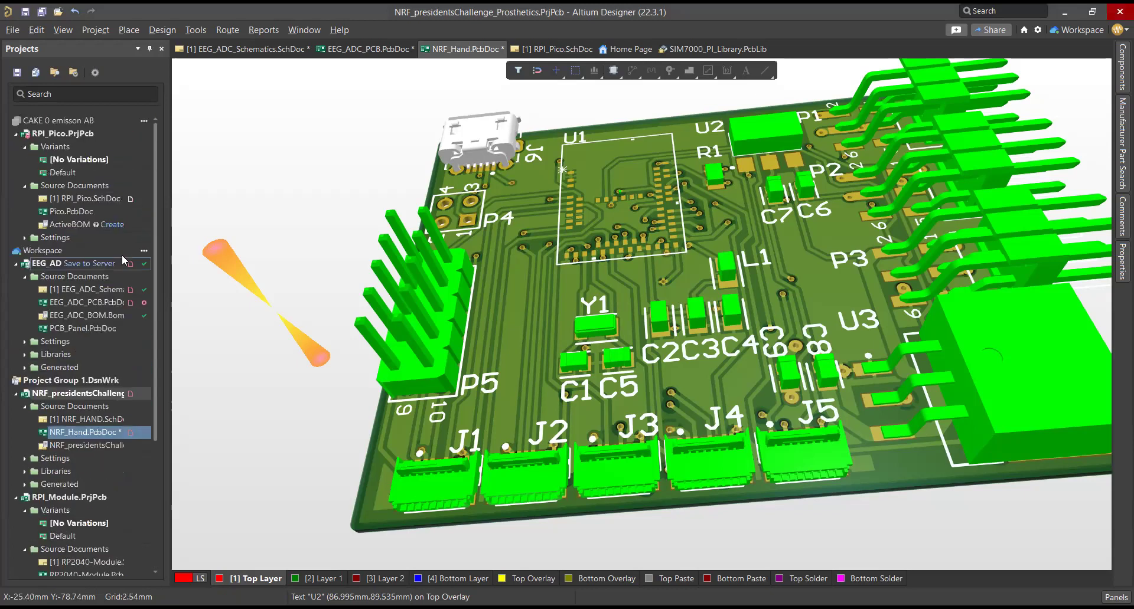
scroll(93, 371, down, 5)
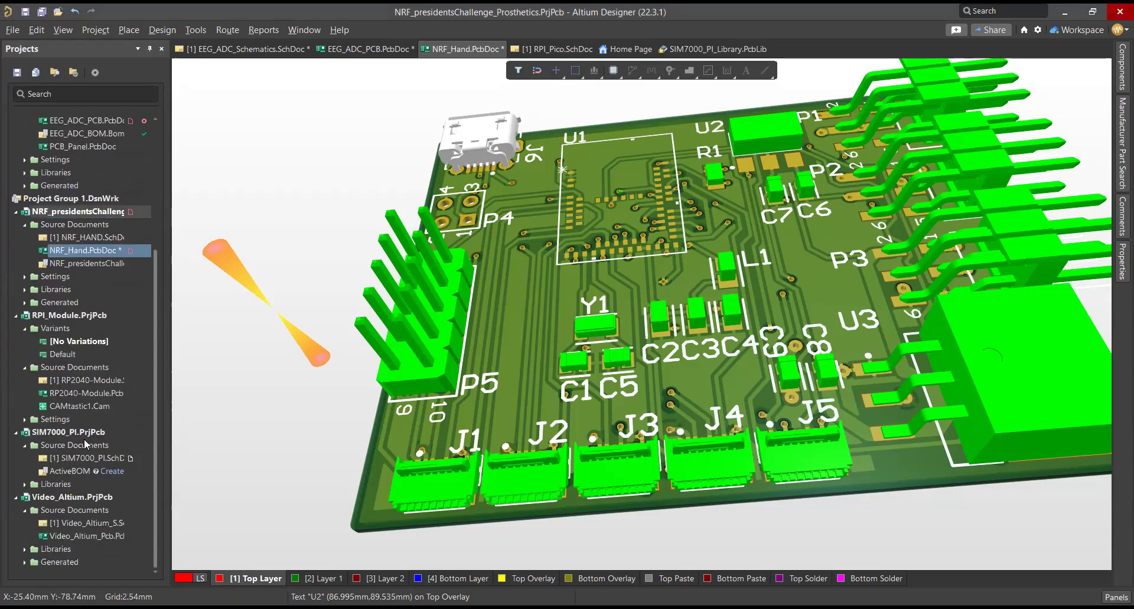
double_click(70, 527)
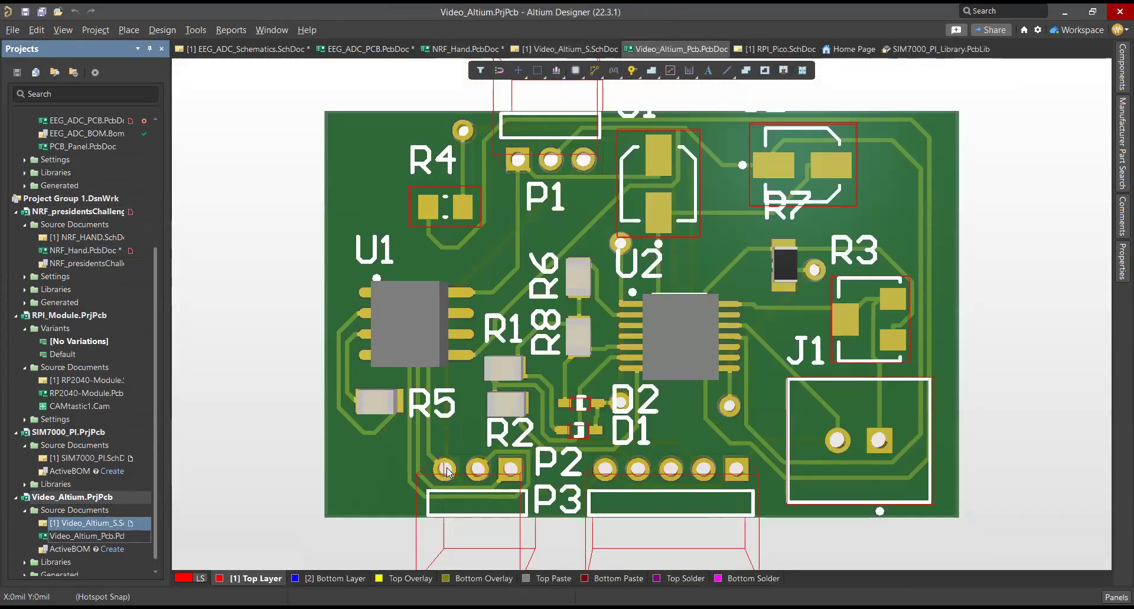
click(419, 490)
scroll(662, 355, down, 2)
scroll(664, 348, up, 2)
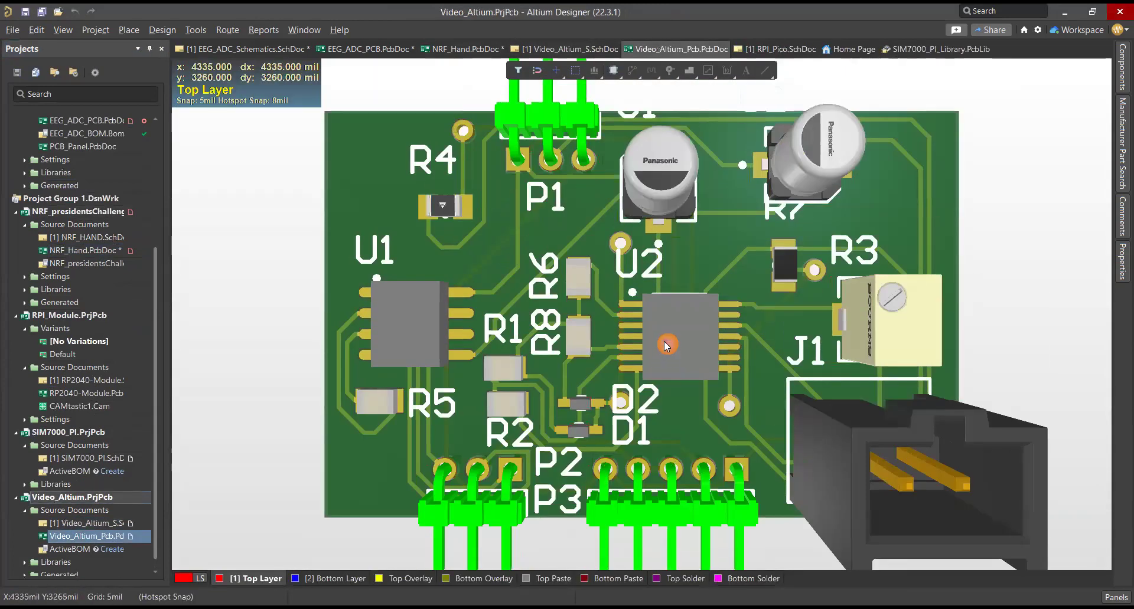
Compare the Video_Altium board's 3D and 2D views and leave it in the 2D layout view.
scroll(697, 331, down, 2)
scroll(696, 333, up, 2)
key(2)
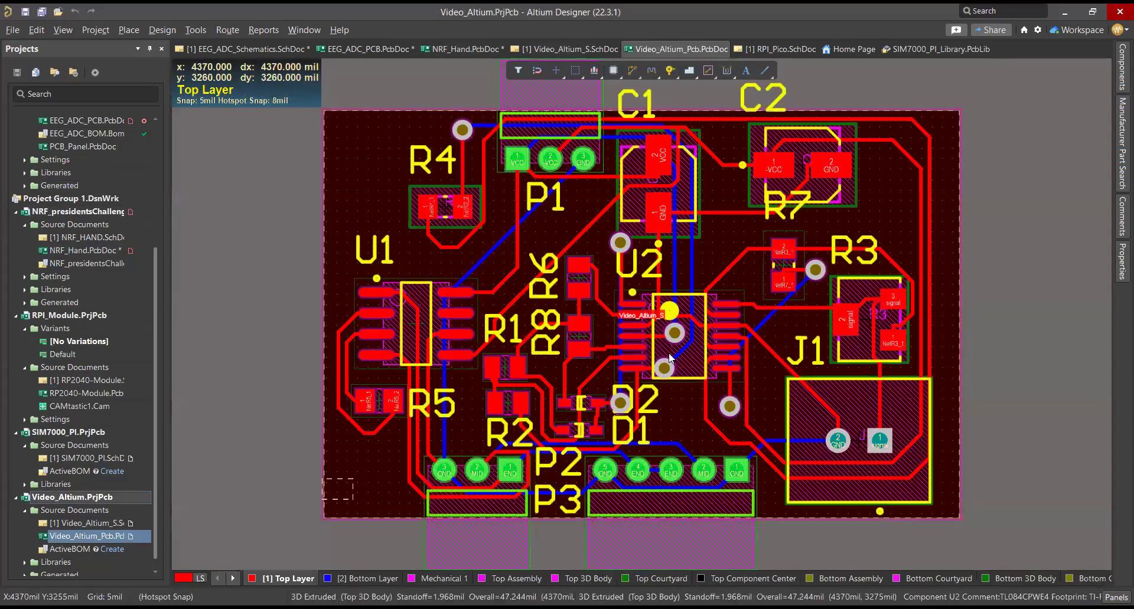
key(3)
key(2)
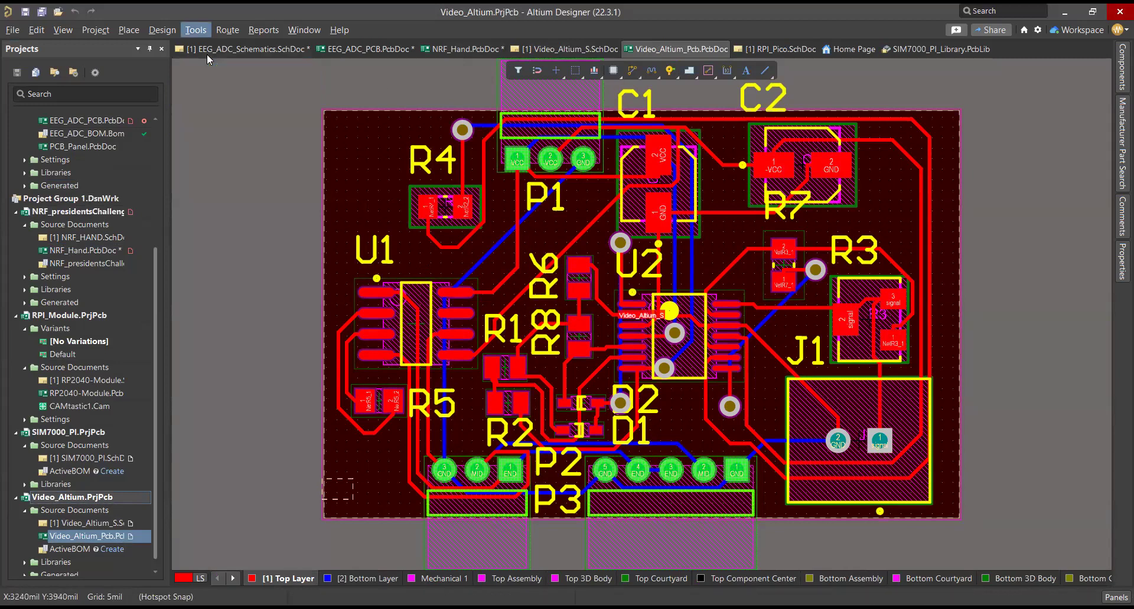
Place a Top Layer polygon pour with its corners on the four corners of the Video_Altium board.
click(162, 30)
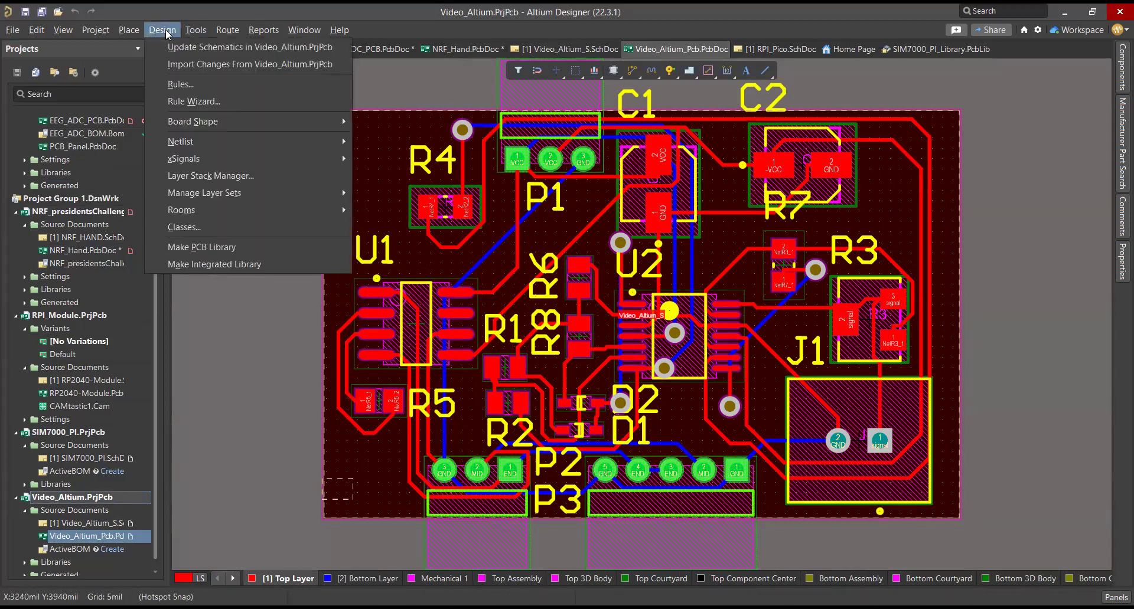
click(184, 30)
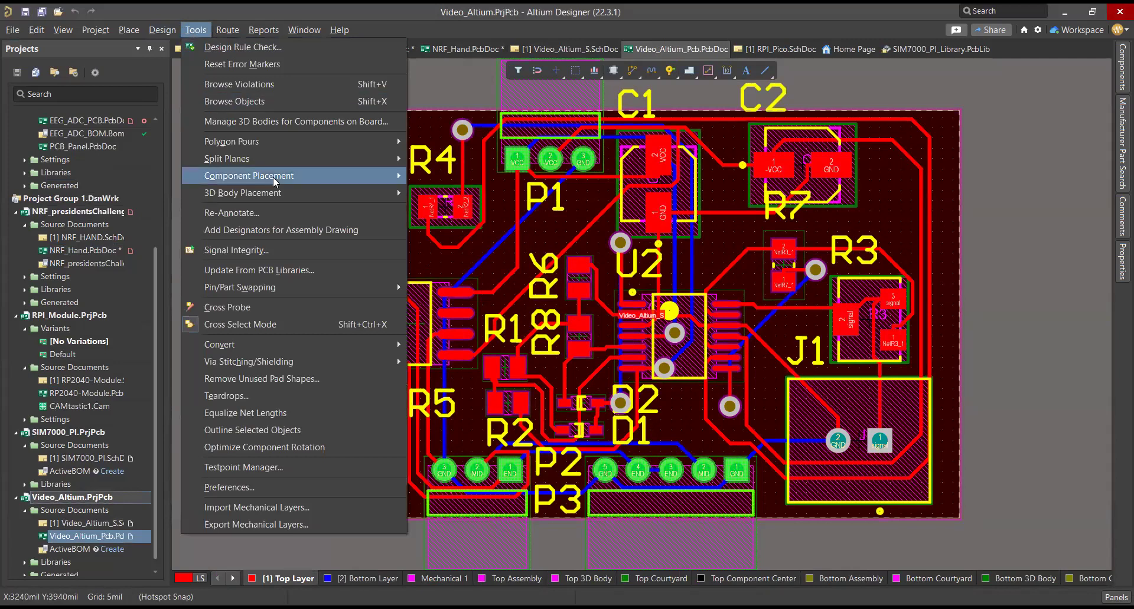
mouse_move(362, 140)
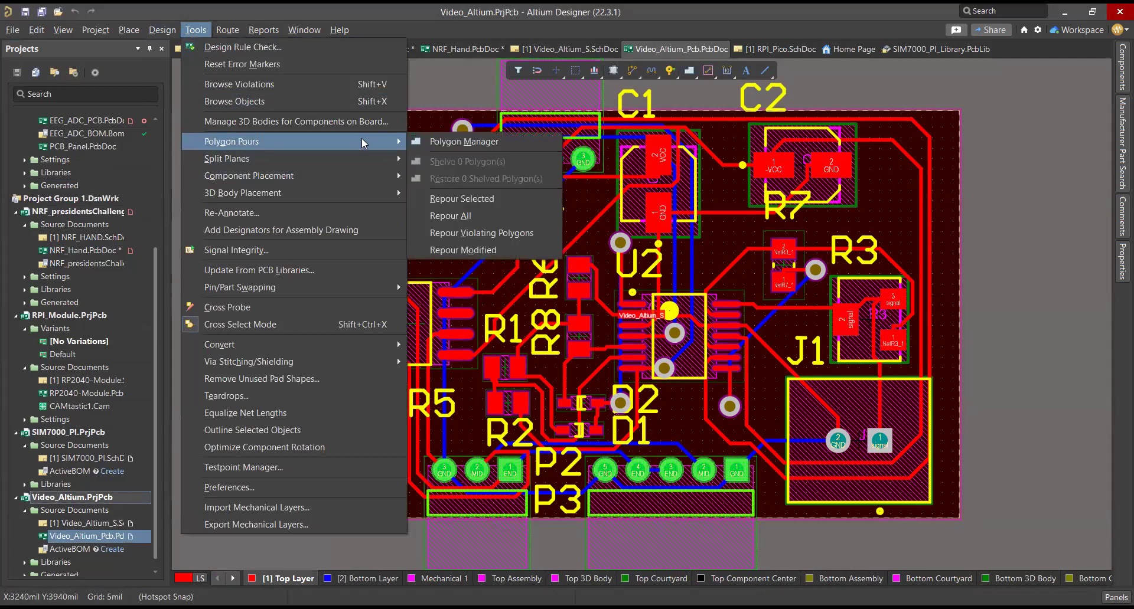
click(687, 73)
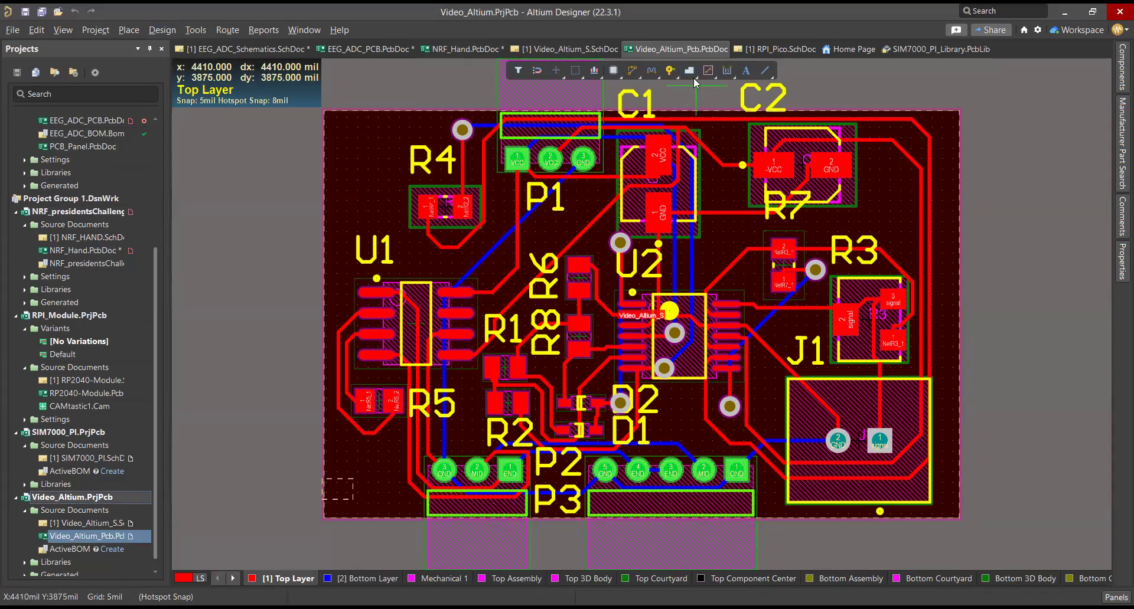
click(324, 115)
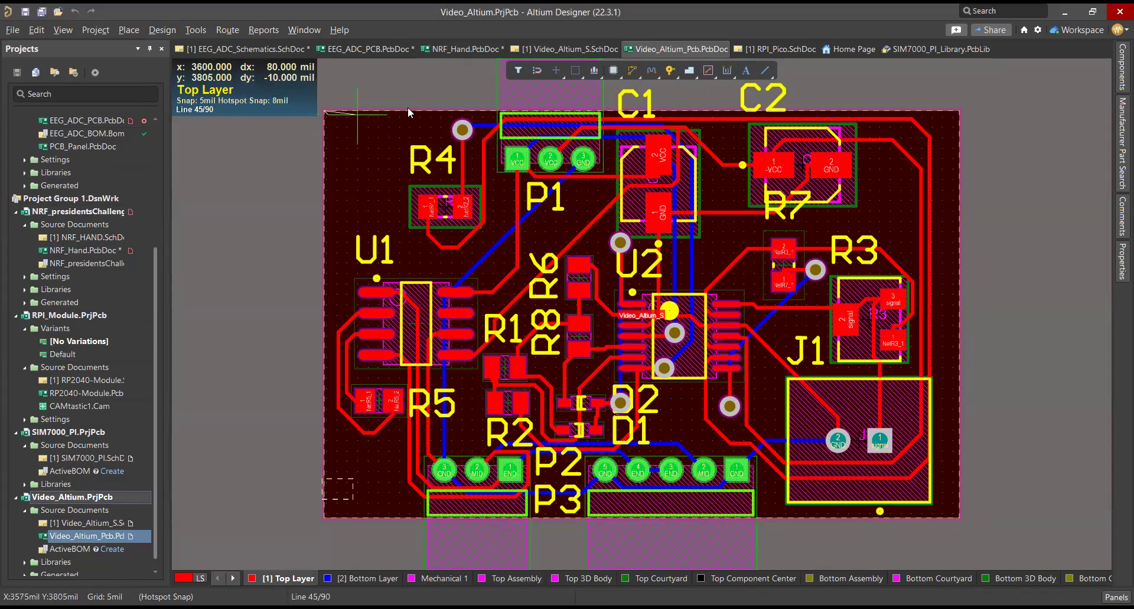
click(956, 112)
click(955, 515)
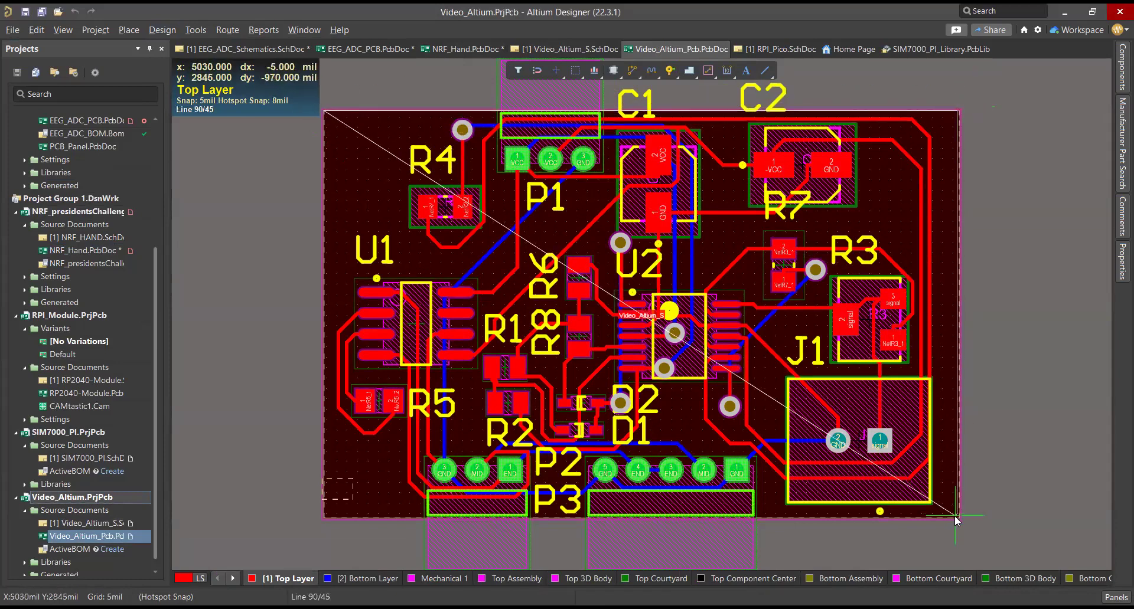
key(space)
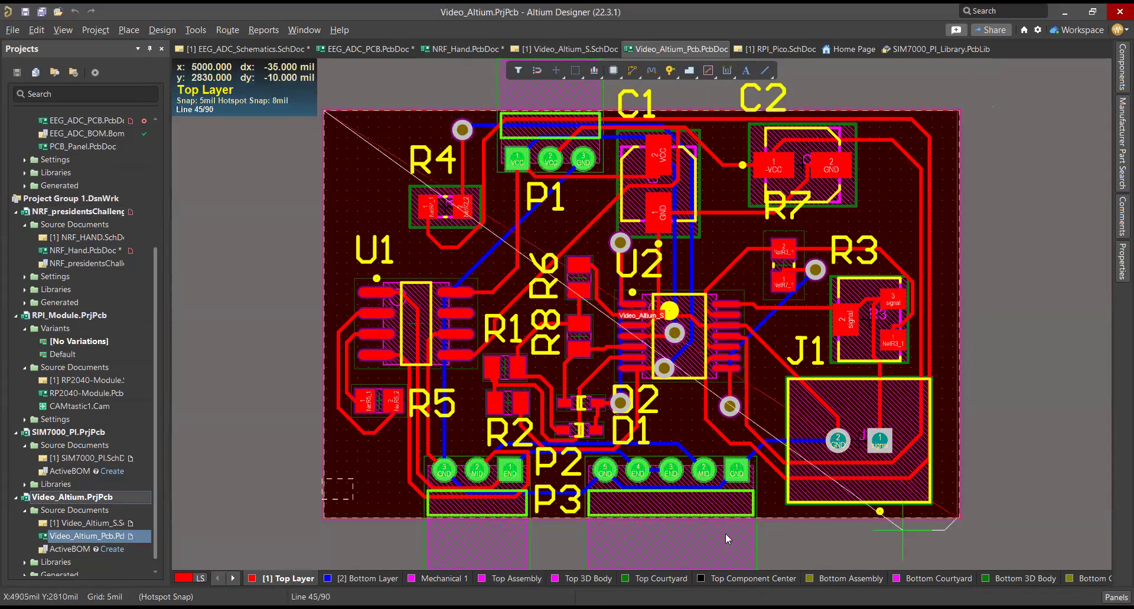
key(space)
click(324, 518)
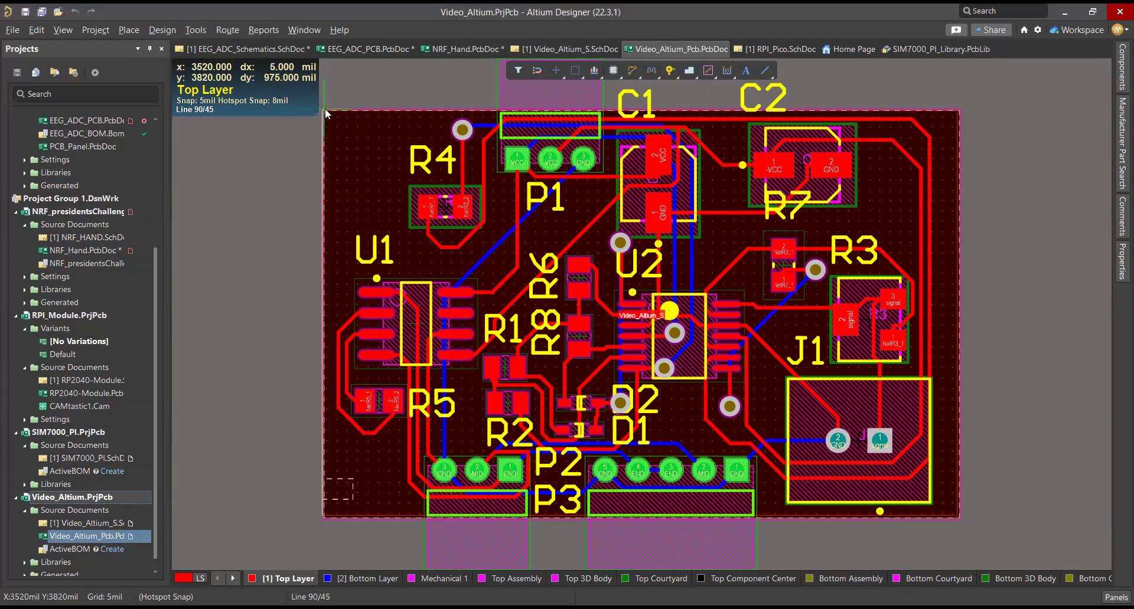
right_click(322, 143)
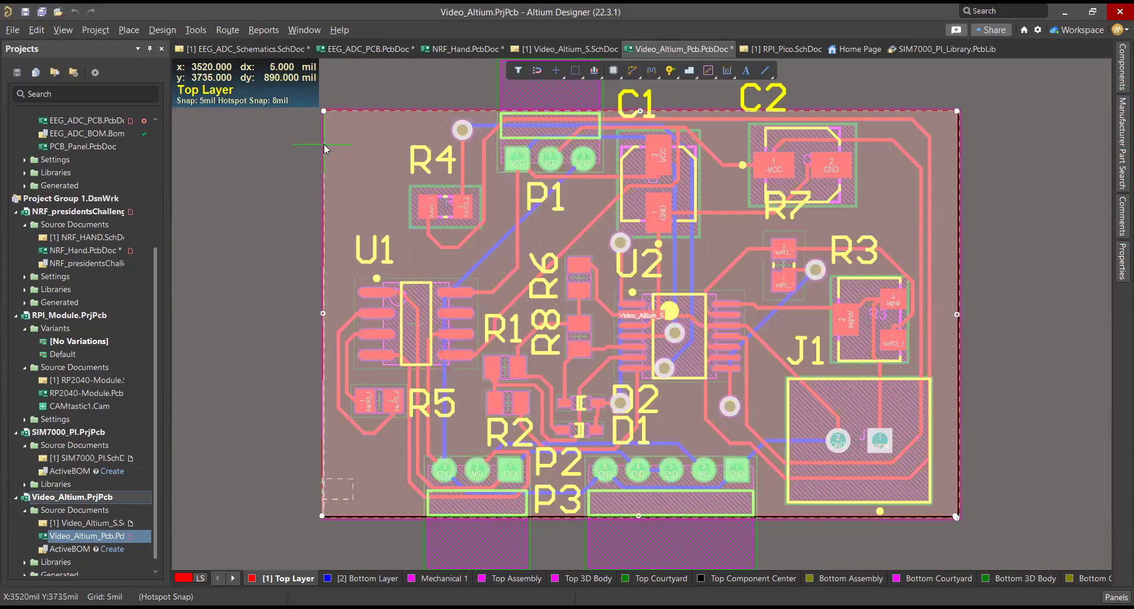
right_click(1076, 253)
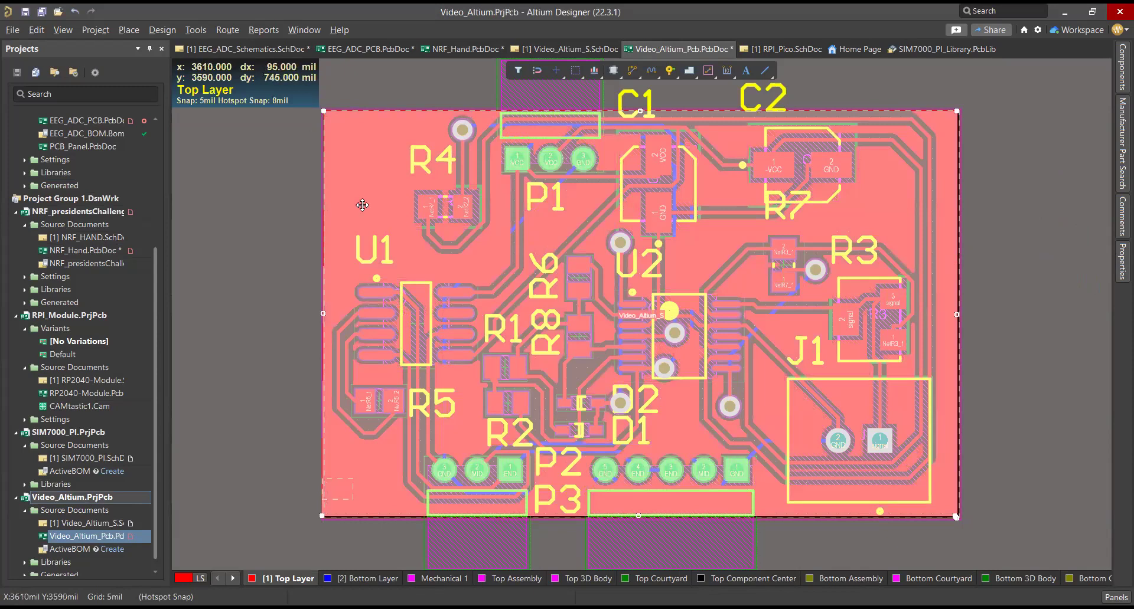
Remove the polygon pour from the Top Layer, leaving the component room unmoved.
click(271, 245)
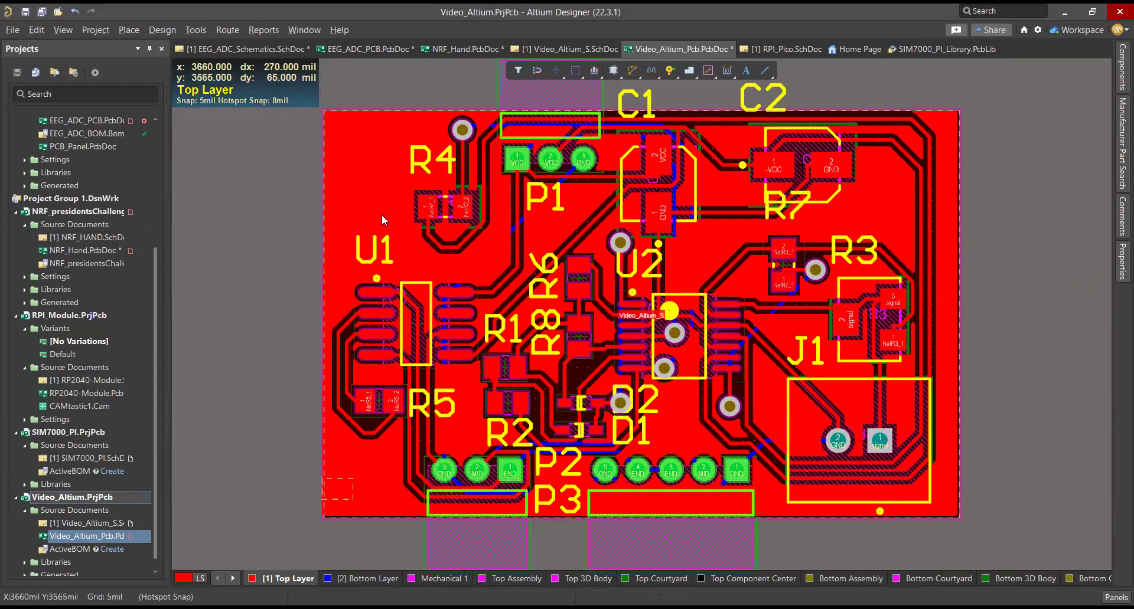
click(751, 325)
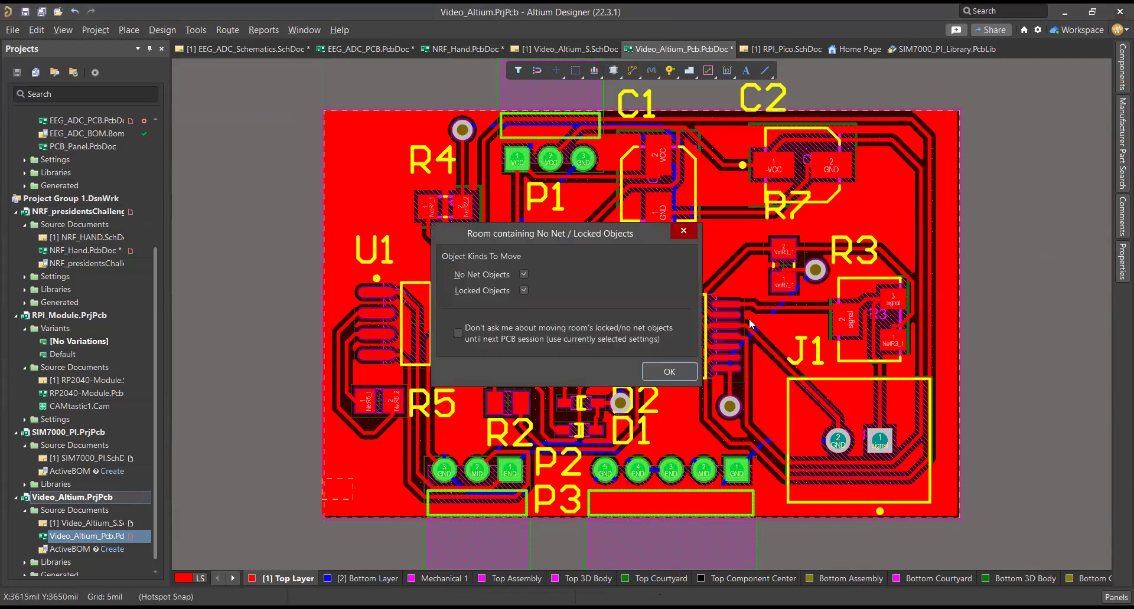
click(683, 231)
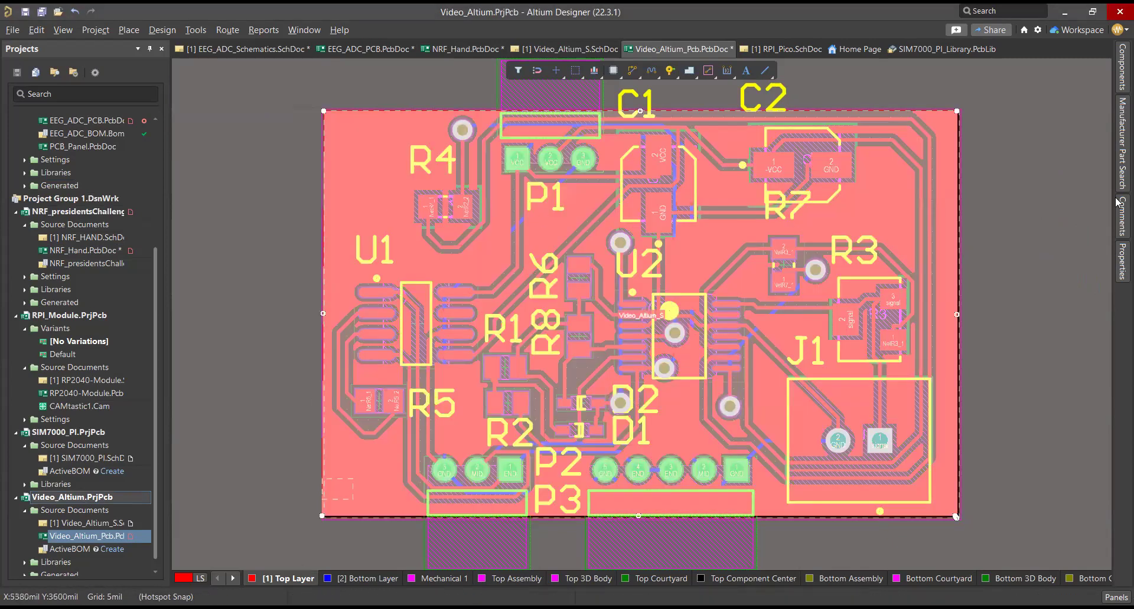
key(Escape)
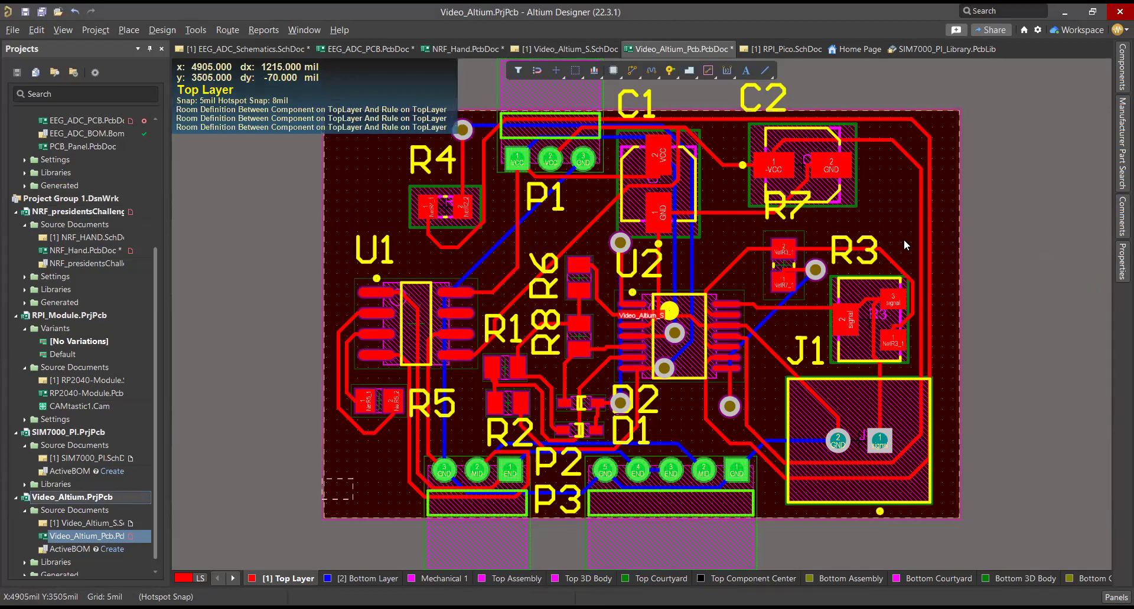
Compare the Video_Altium board in the board planning, 3D and 2D layout views.
scroll(545, 357, down, 2)
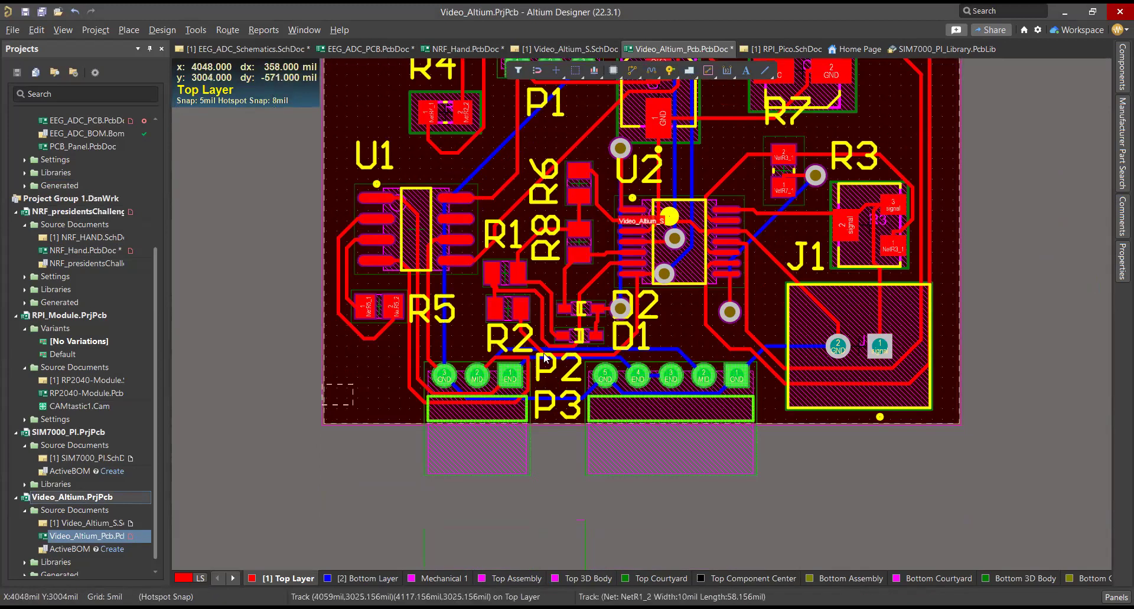
scroll(544, 357, up, 2)
key(KP_Subtract)
key(shift+s)
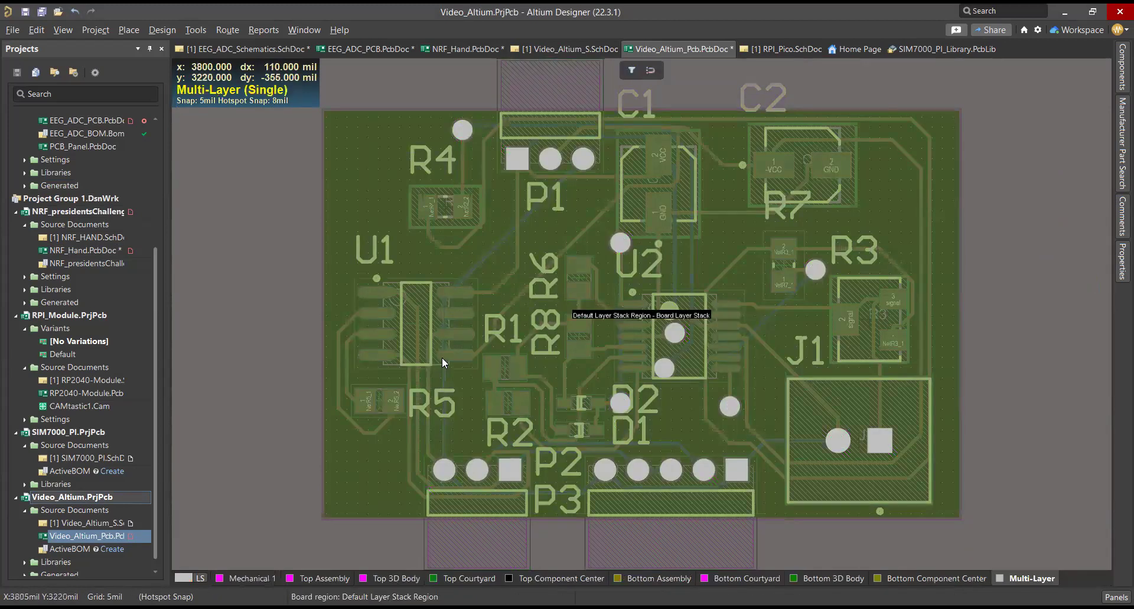
key(3)
key(2)
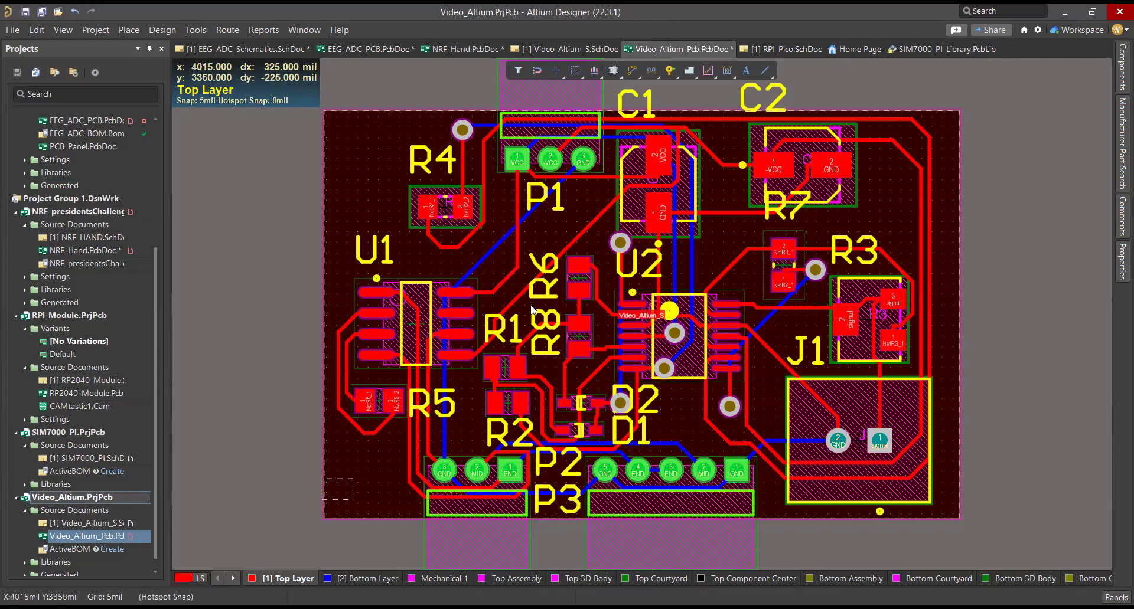
key(3)
shift+right_drag(629, 370, 575, 367)
key(2)
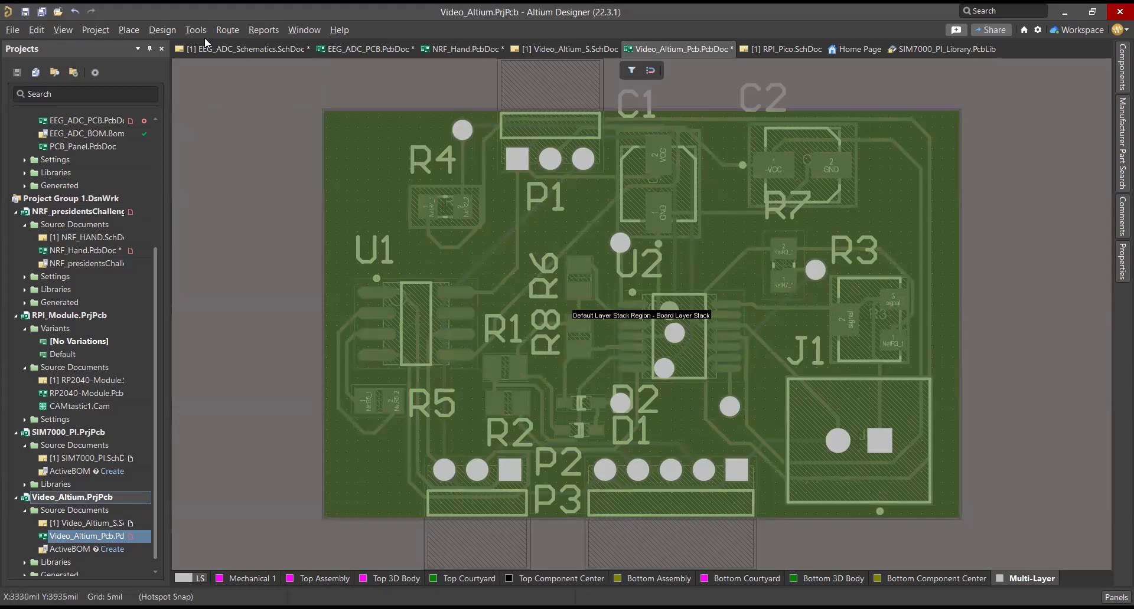
Try editing the board shape from its left edge in board planning mode, and return to the 2D layout view.
click(166, 31)
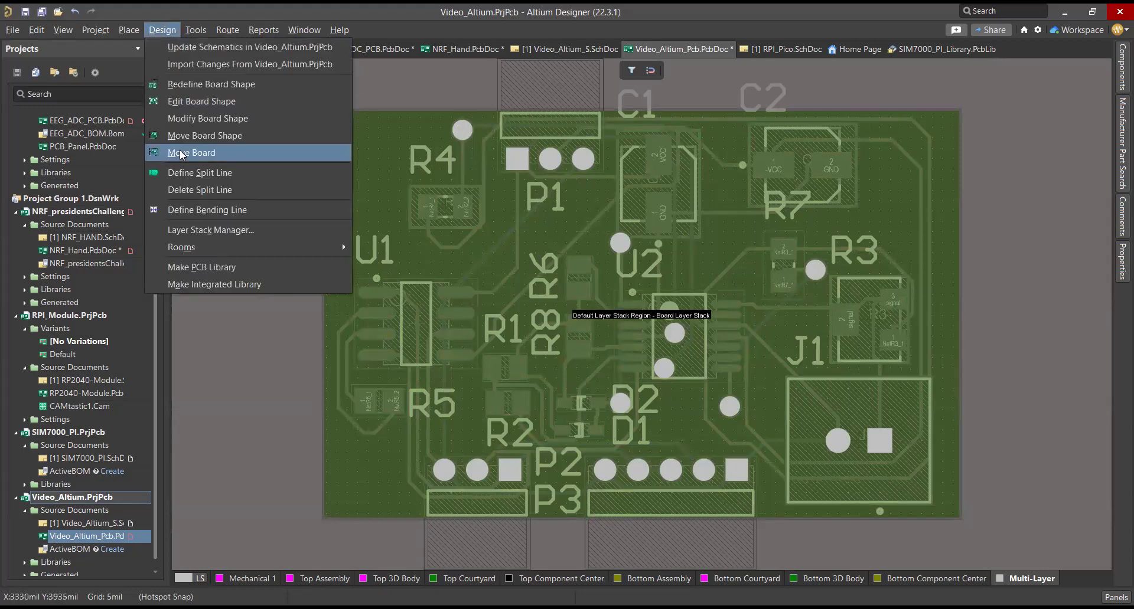
click(213, 90)
drag(323, 315, 409, 256)
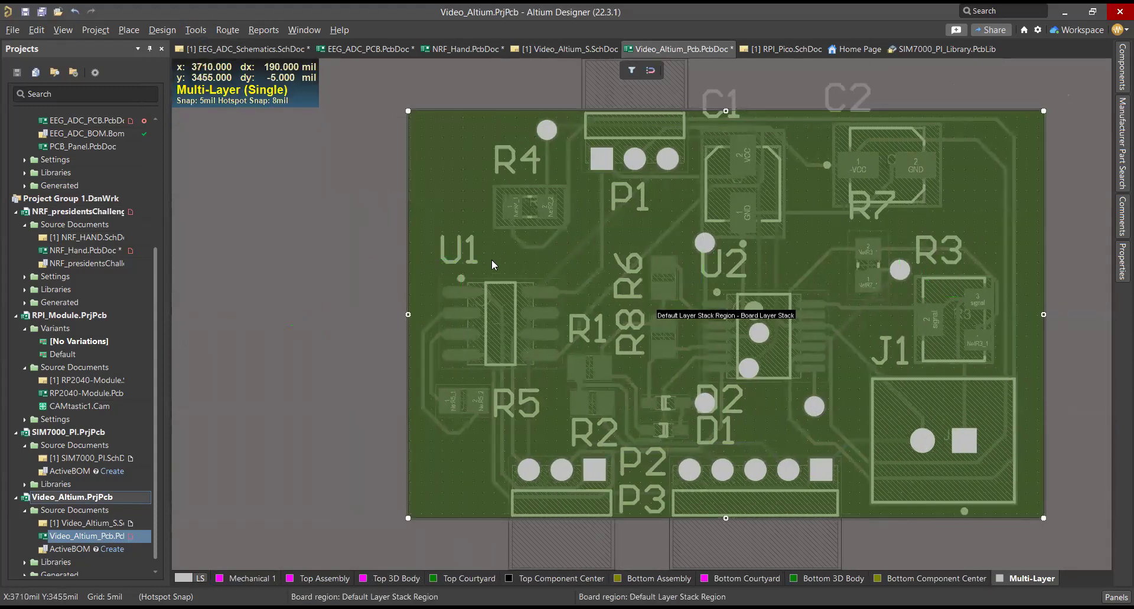
key(2)
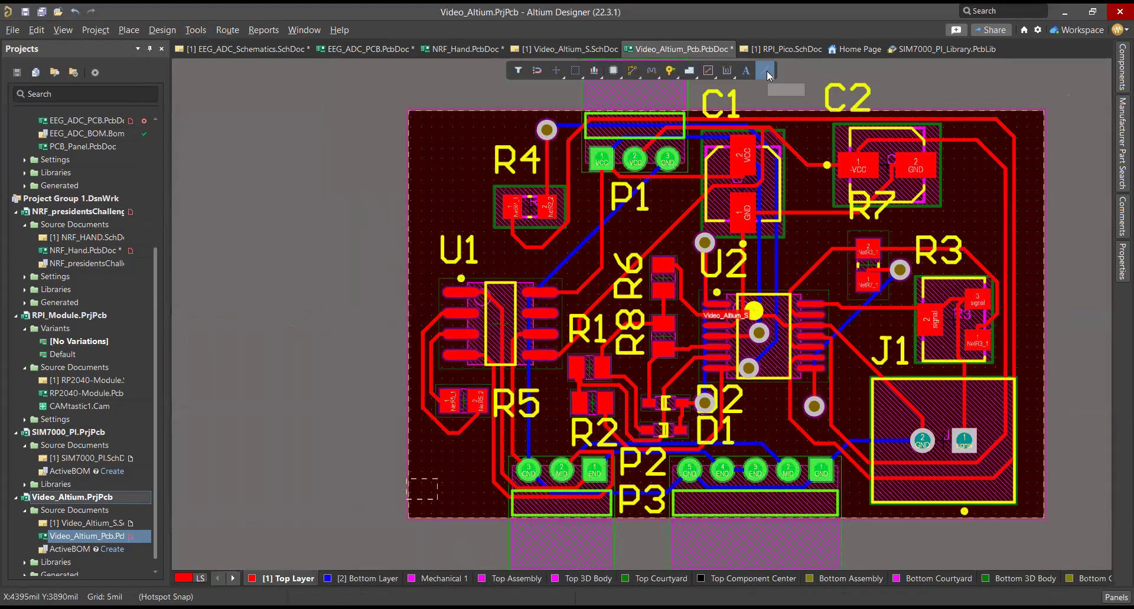
Try drawing a 10 mil wide Top Overlay line along the board's left edge up to the upper-left corner, and undo it.
ctrl+scroll(444, 258, up, 5)
scroll(444, 258, up, 4)
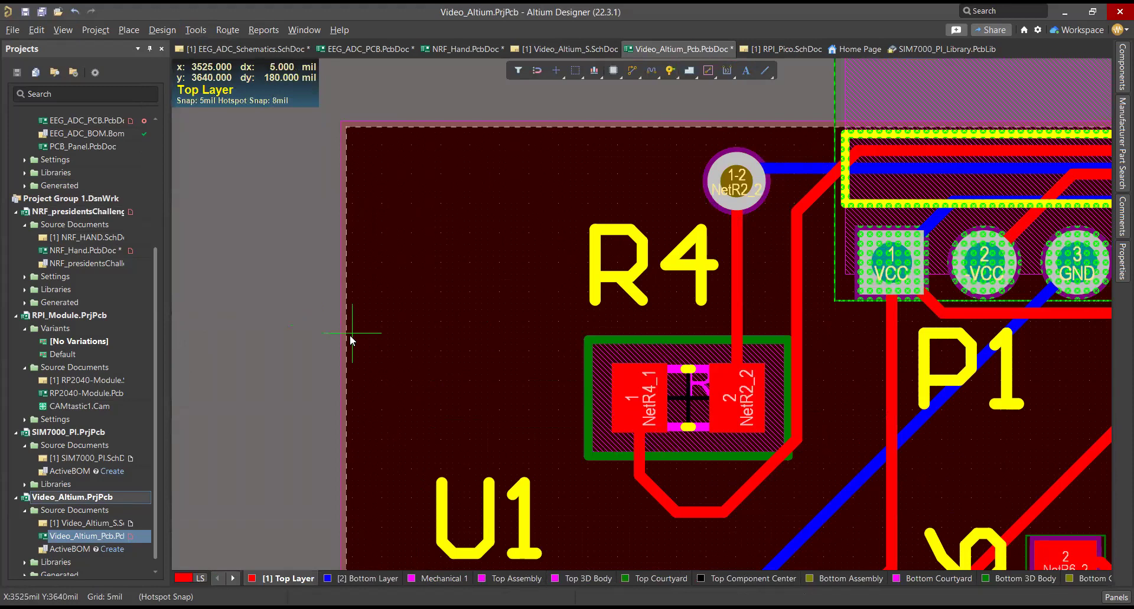
ctrl+shift+scroll(426, 316, up, 9)
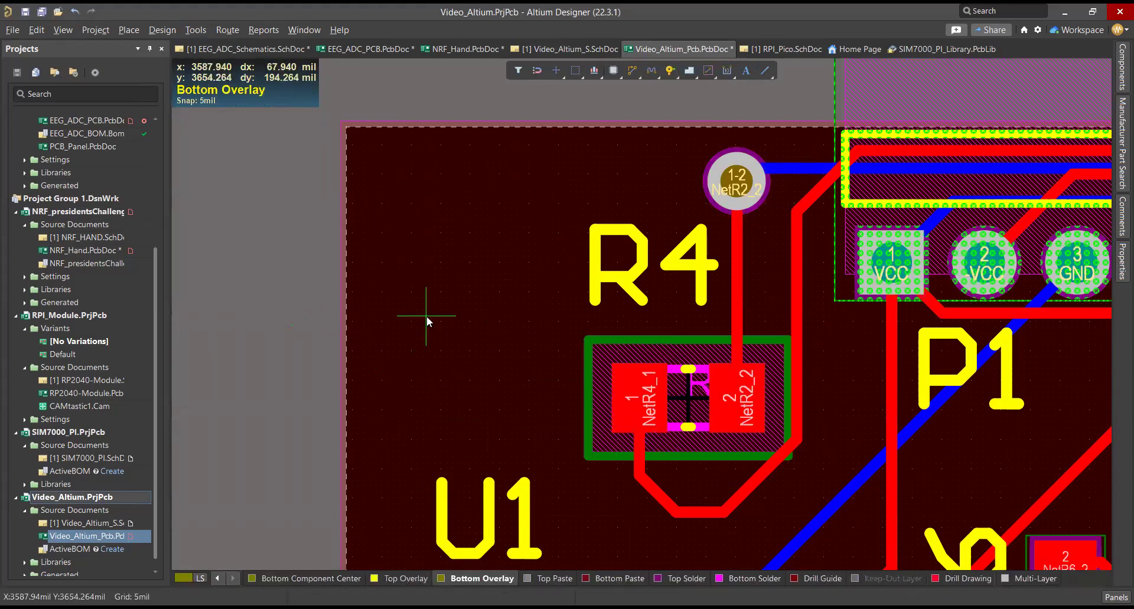
click(347, 357)
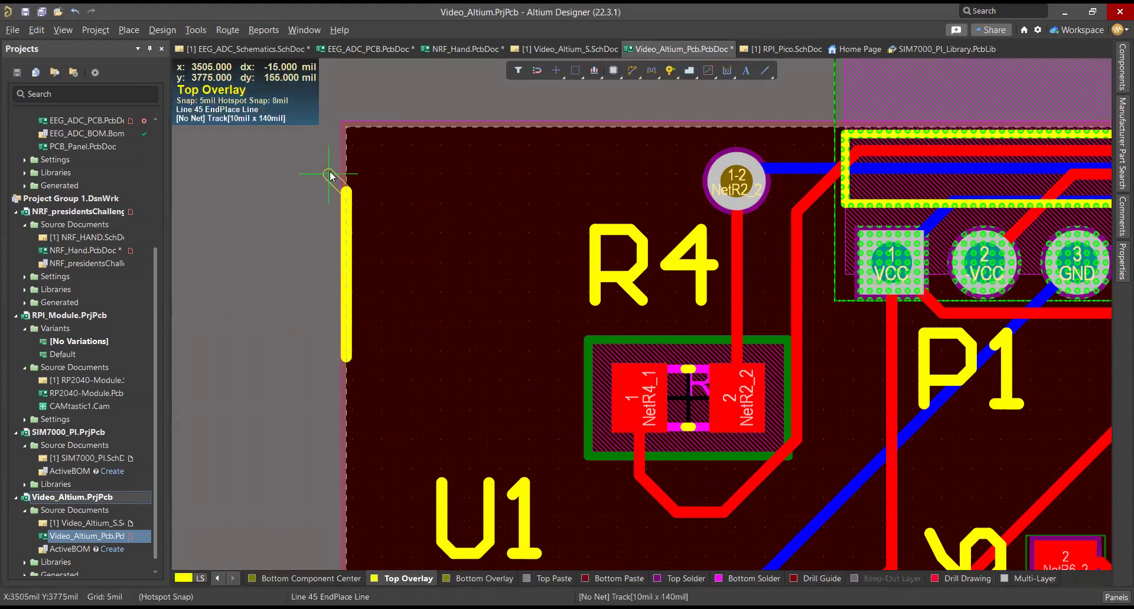
click(349, 134)
right_click(343, 129)
key(Escape)
key(ctrl+z)
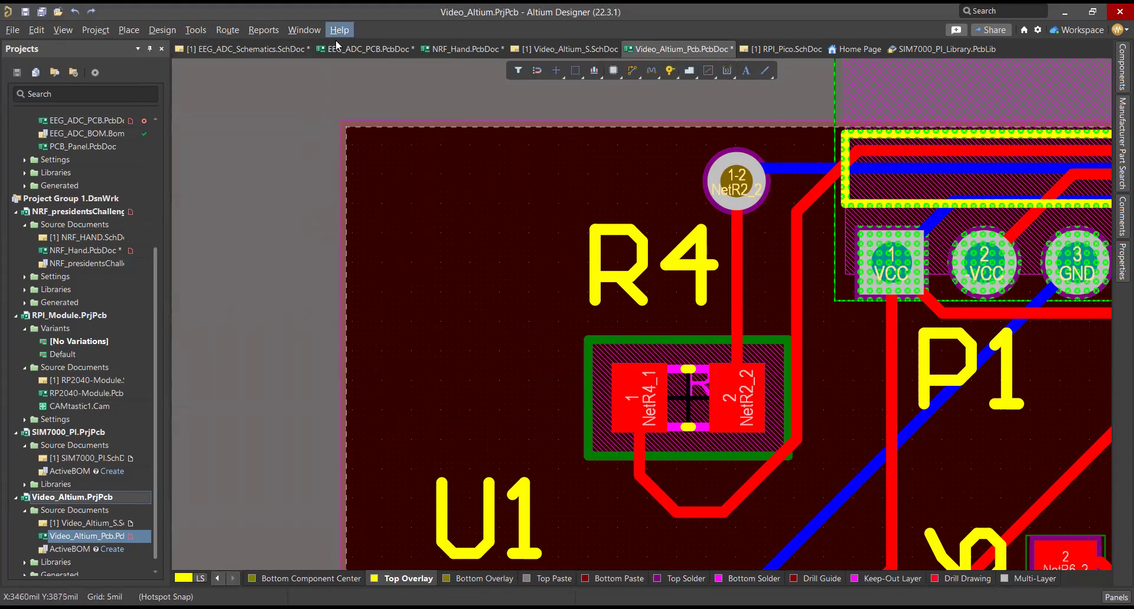
Switch to the EEG_ADC_PCB document and inspect the Keep-Out outline's tracks and arc at the board's upper-left corner.
click(294, 49)
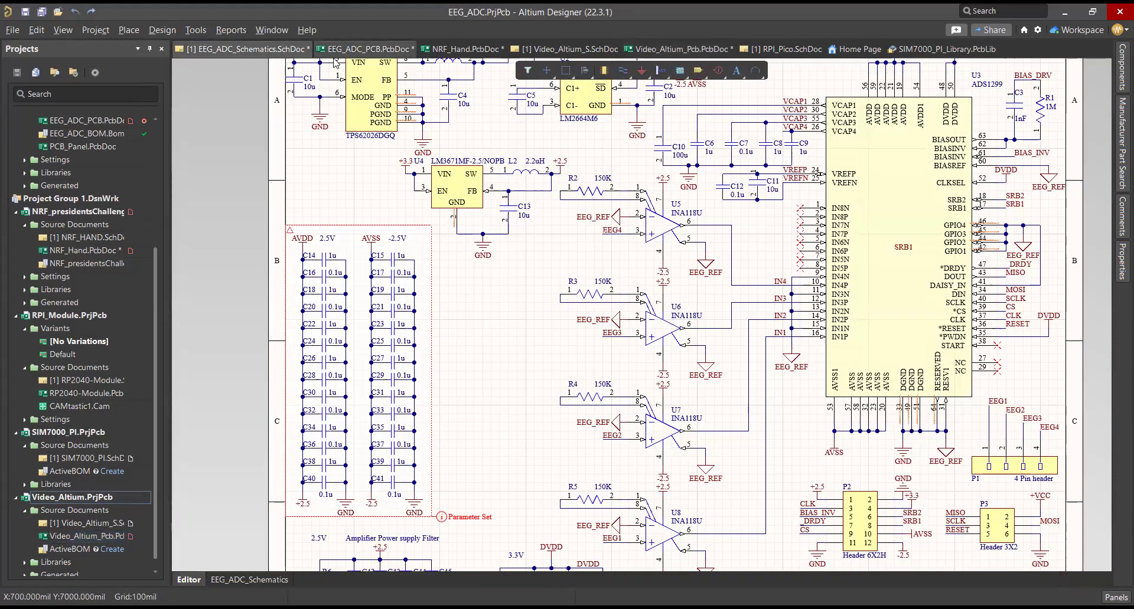
click(361, 49)
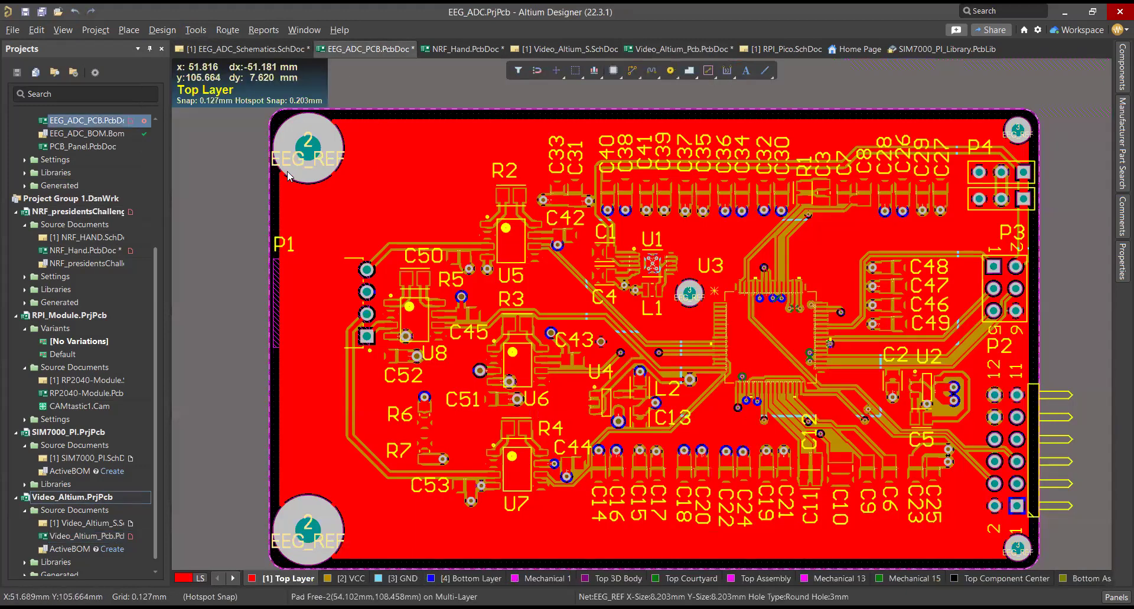
ctrl+scroll(286, 142, up, 5)
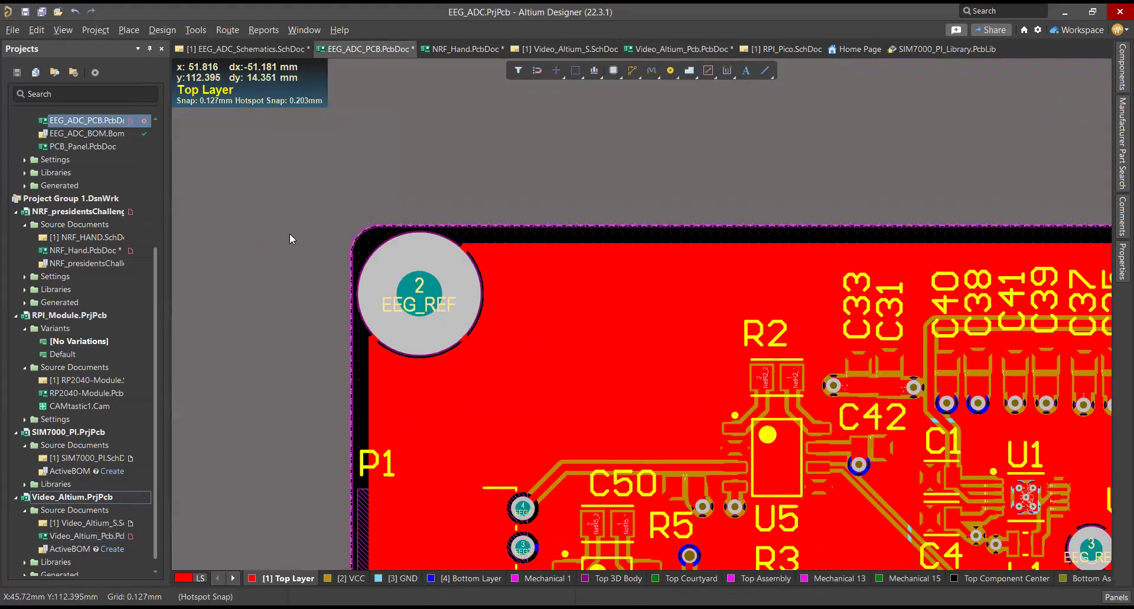
ctrl+scroll(364, 255, up, 2)
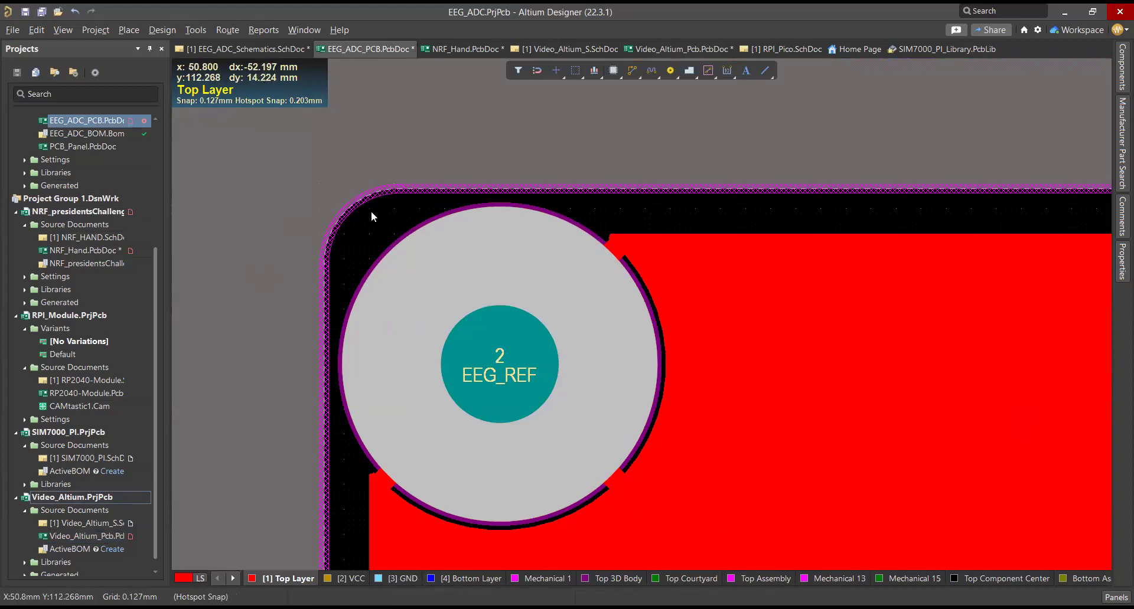
click(309, 220)
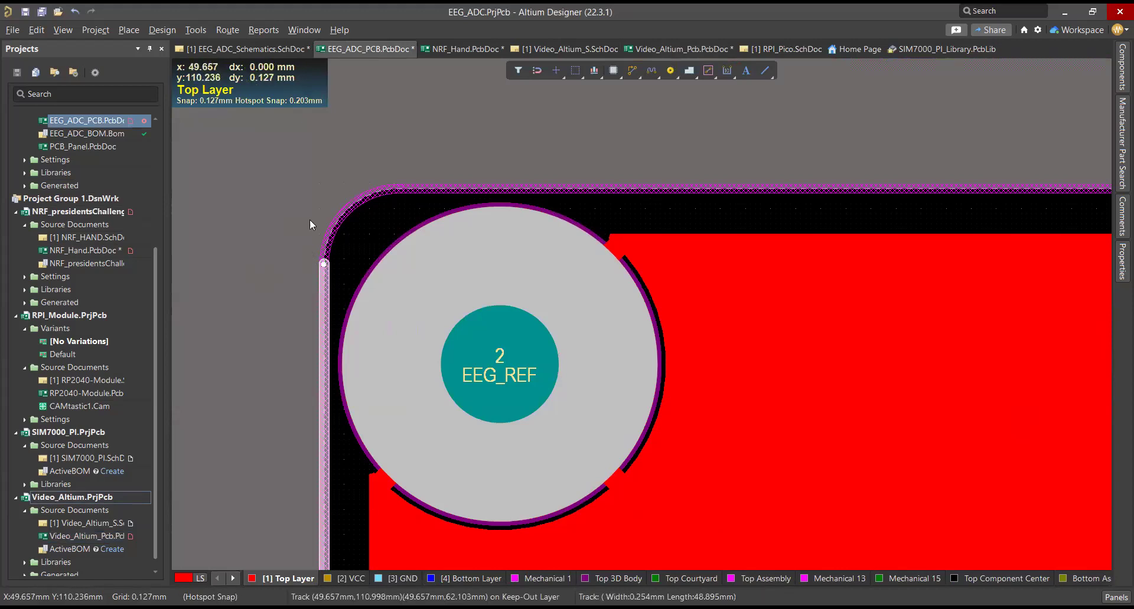
click(485, 186)
click(365, 204)
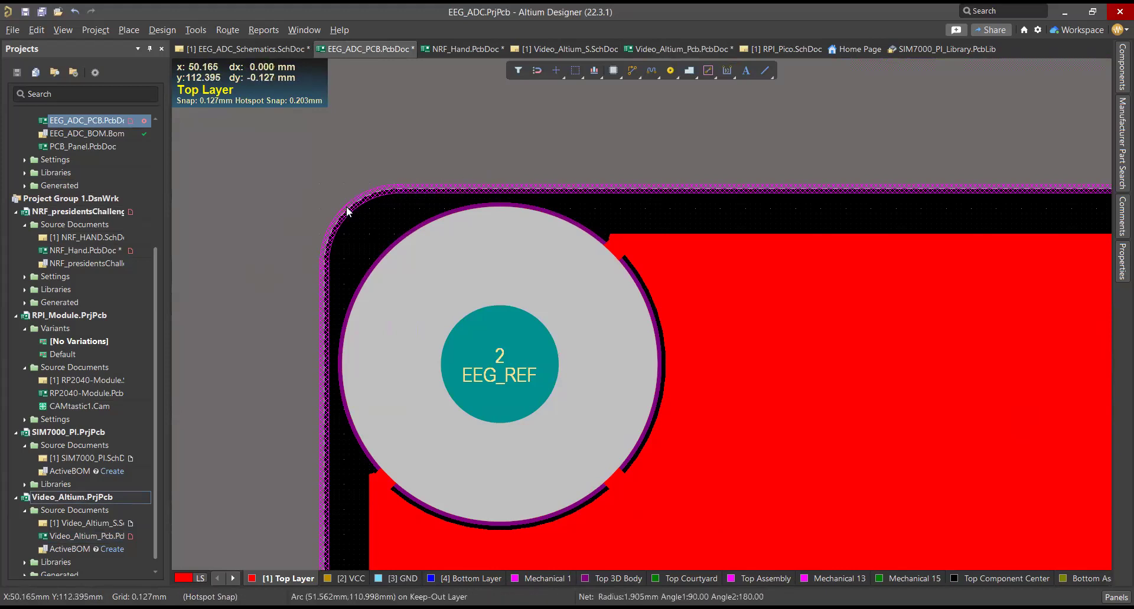
Select the Keep-Out left track, corner arc and top track, and locate the Define Board Shape from Selected Objects command without running it.
click(323, 372)
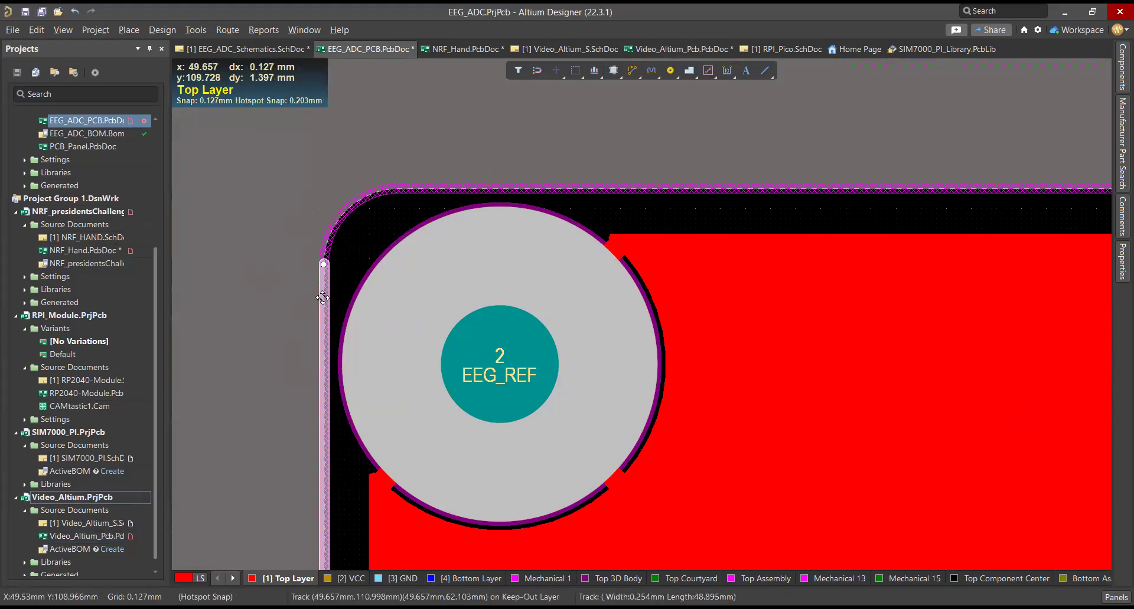
shift+click(338, 220)
shift+click(461, 193)
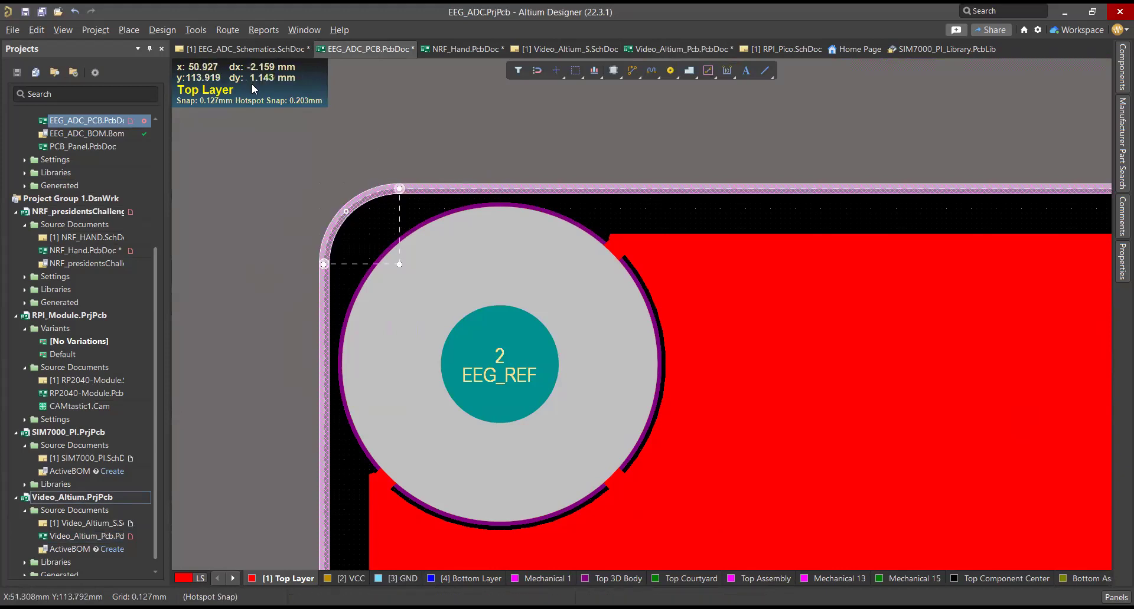
click(227, 30)
mouse_move(176, 32)
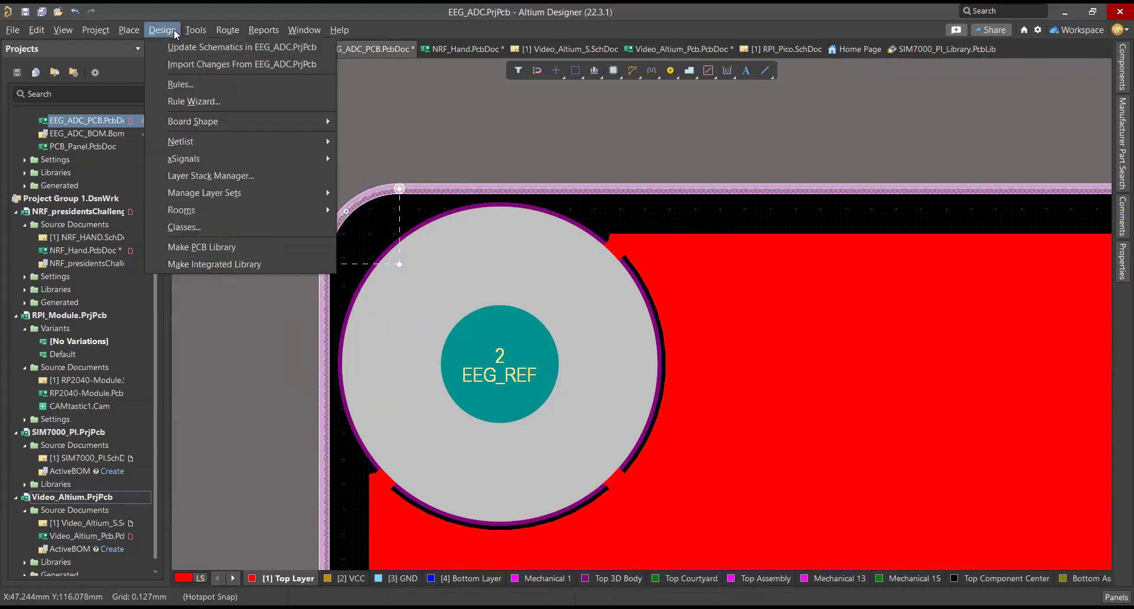
mouse_move(223, 116)
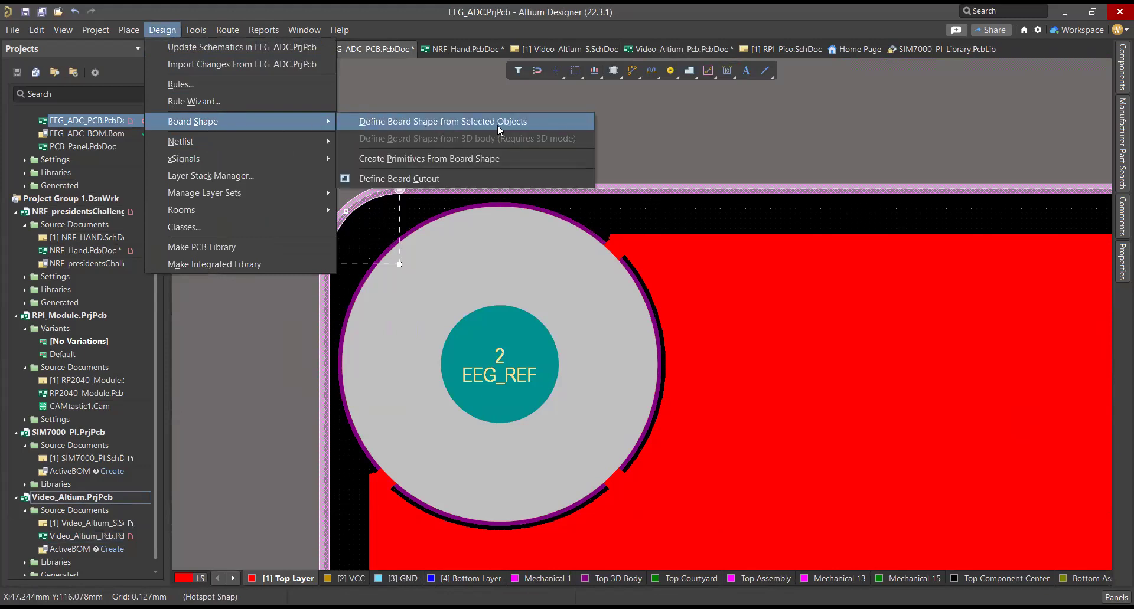
click(409, 87)
click(409, 87)
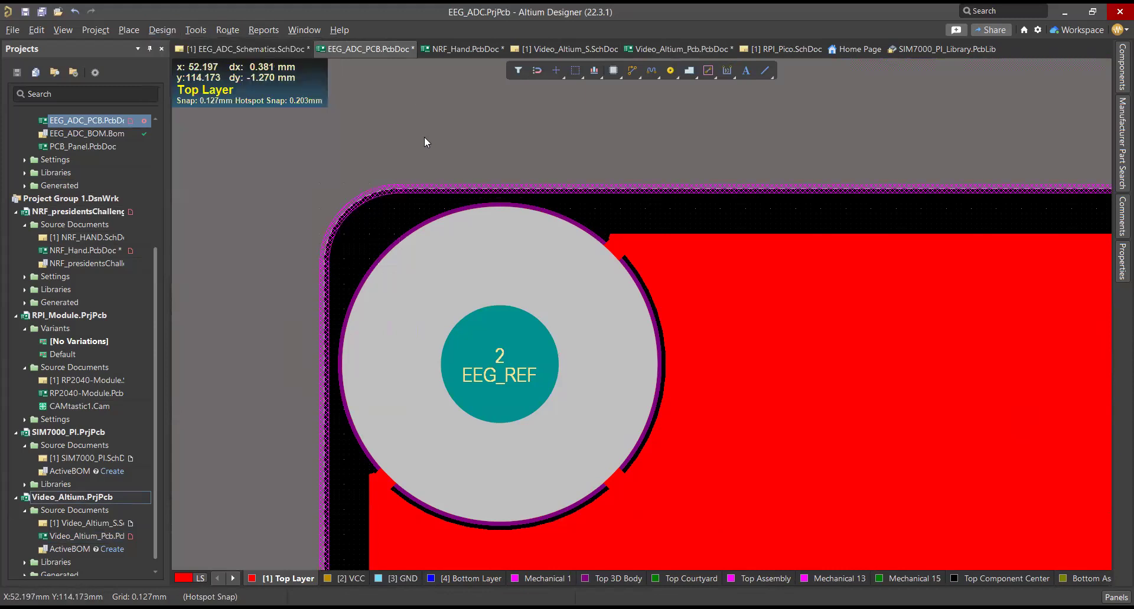
Switch the EEG ADC board to the 3D layout view and examine its top side from several angles.
key(3)
shift+right_drag(414, 136, 584, 392)
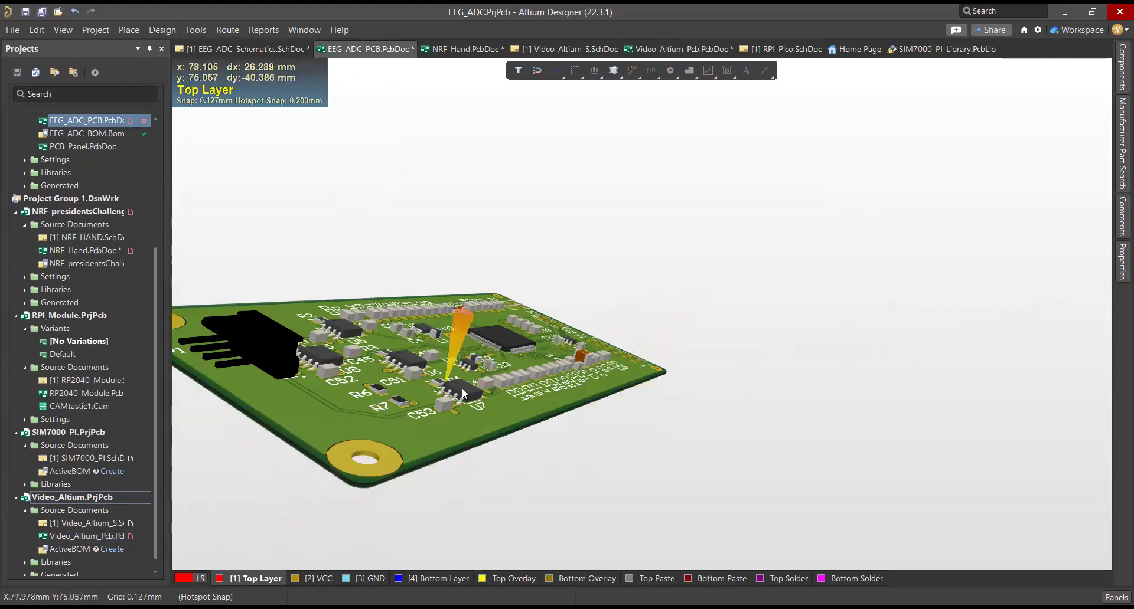
shift+right_drag(443, 472, 329, 553)
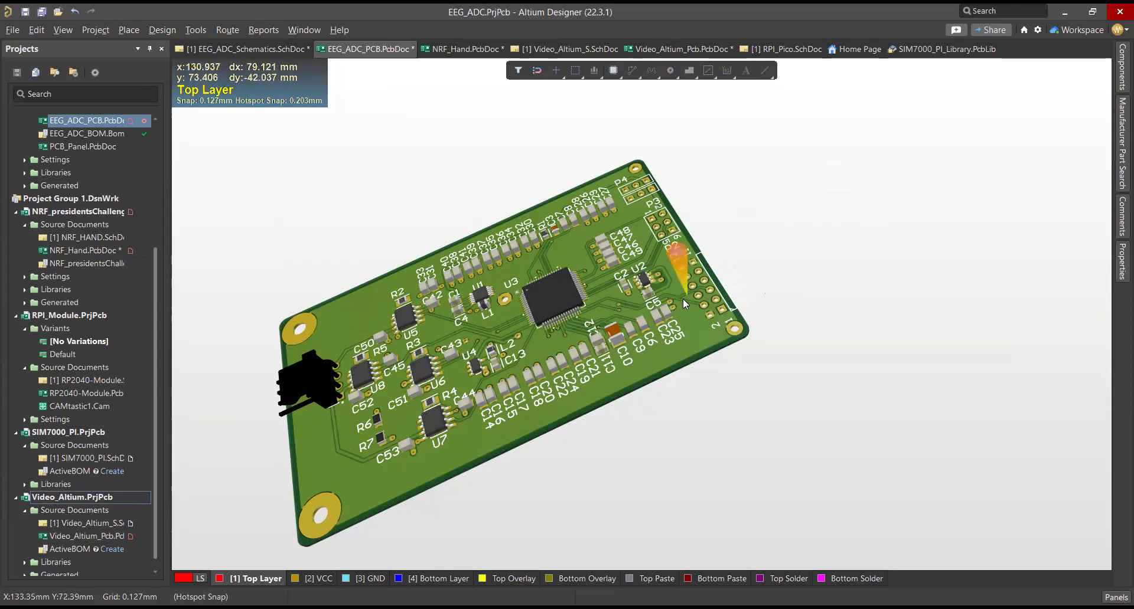
shift+right_drag(447, 368, 377, 481)
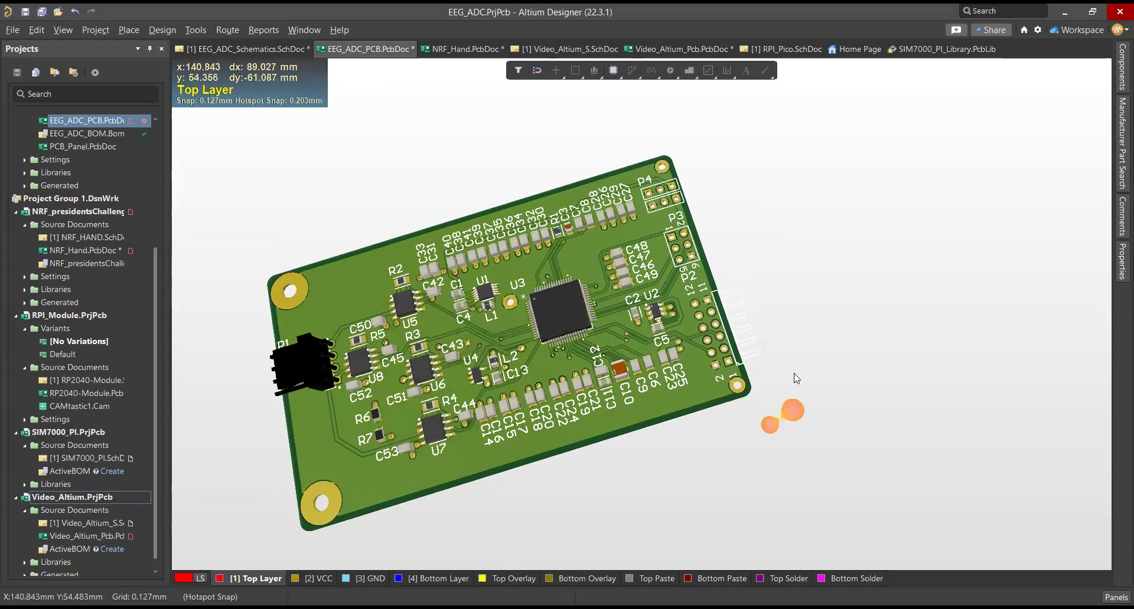
shift+right_drag(559, 352, 475, 366)
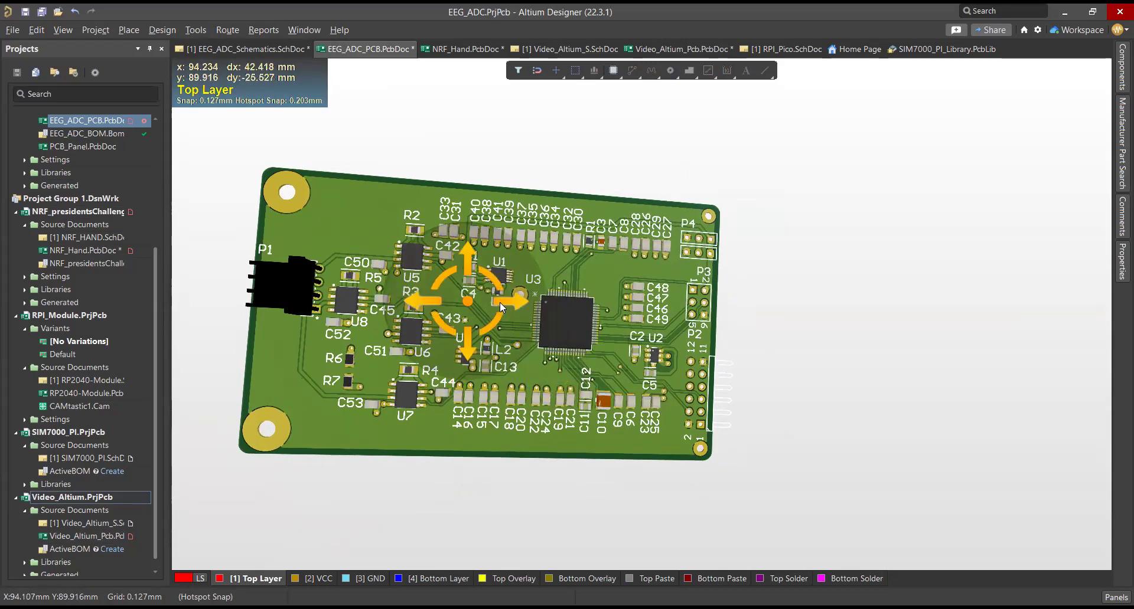
scroll(568, 412, up, 3)
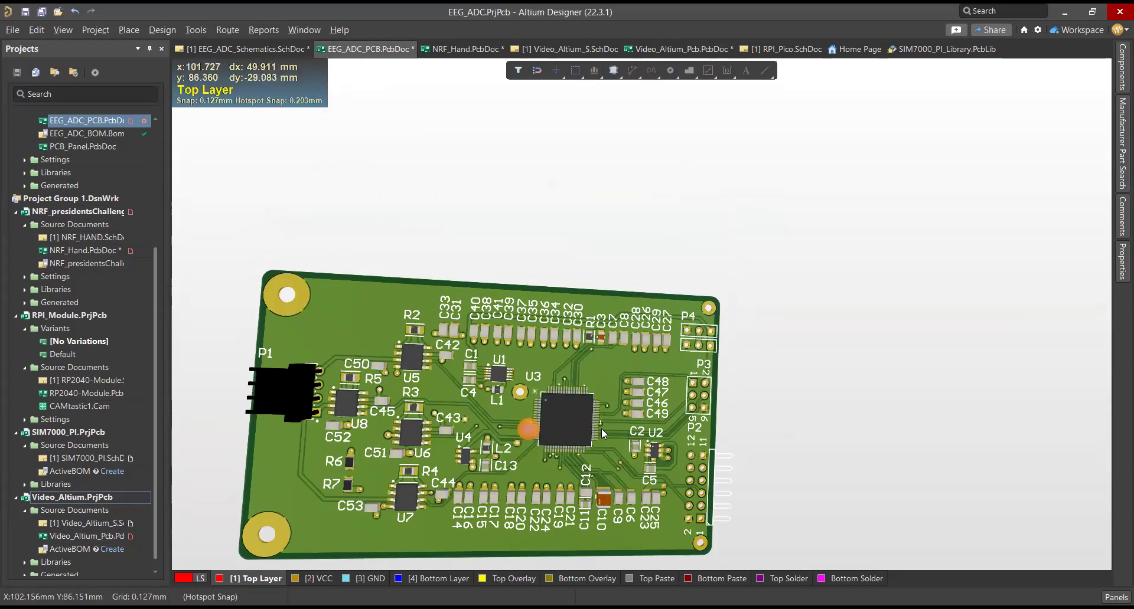
shift+scroll(649, 423, down, 3)
shift+scroll(278, 446, up, 6)
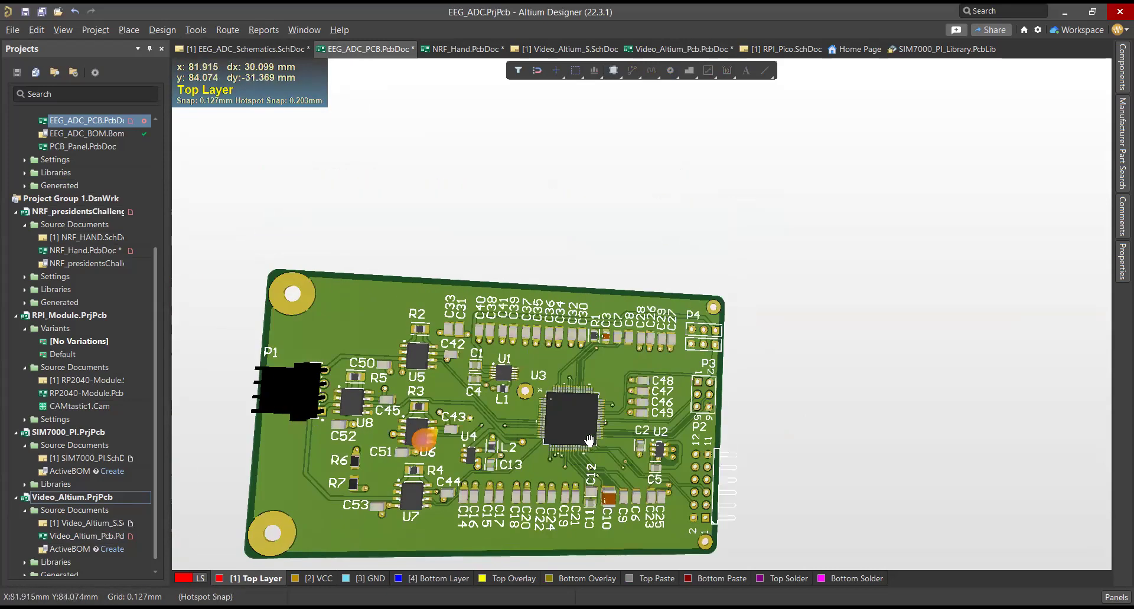
Inspect the underside of the EEG ADC board in 3D, and turn the model back to its top side.
shift+right_drag(439, 458, 501, 442)
shift+right_drag(434, 430, 686, 474)
scroll(572, 427, down, 3)
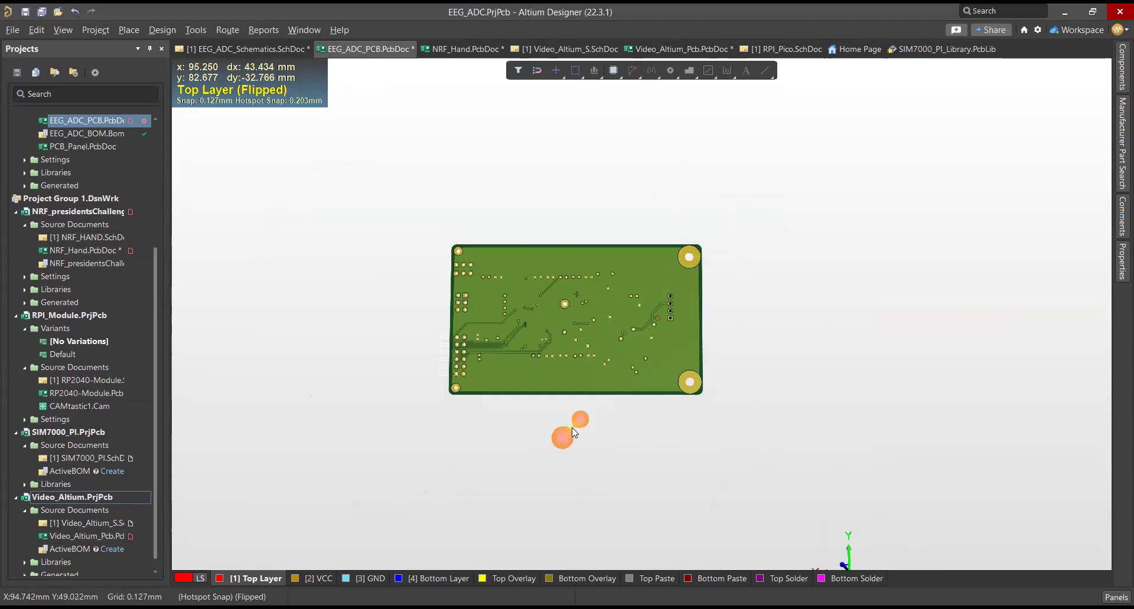
ctrl+scroll(590, 345, up, 10)
ctrl+scroll(584, 349, down, 5)
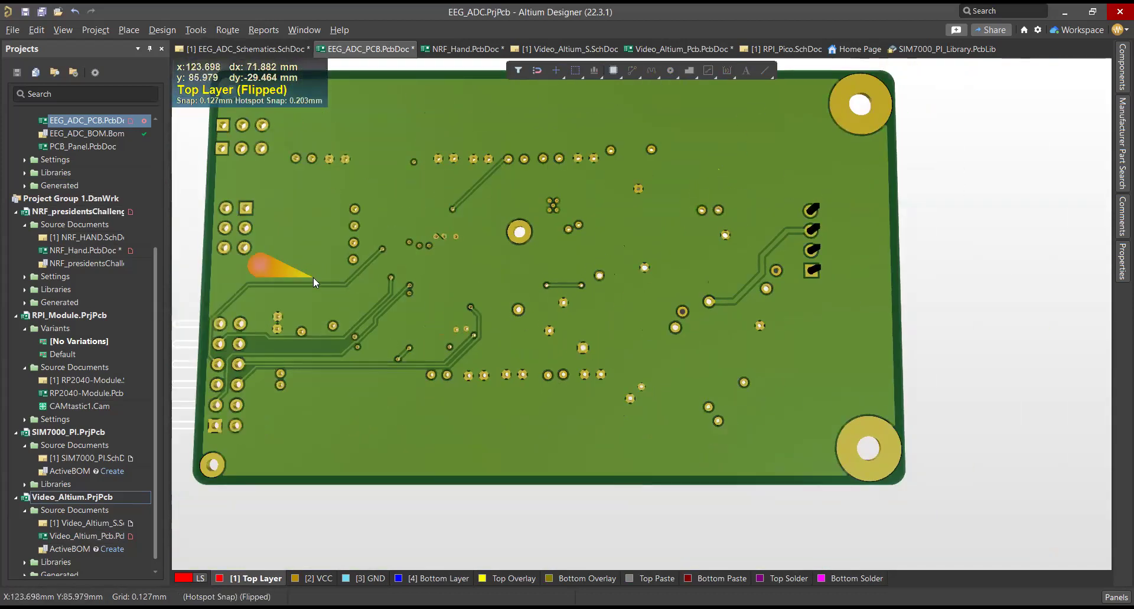
shift+right_drag(367, 292, 768, 266)
shift+right_drag(614, 277, 595, 285)
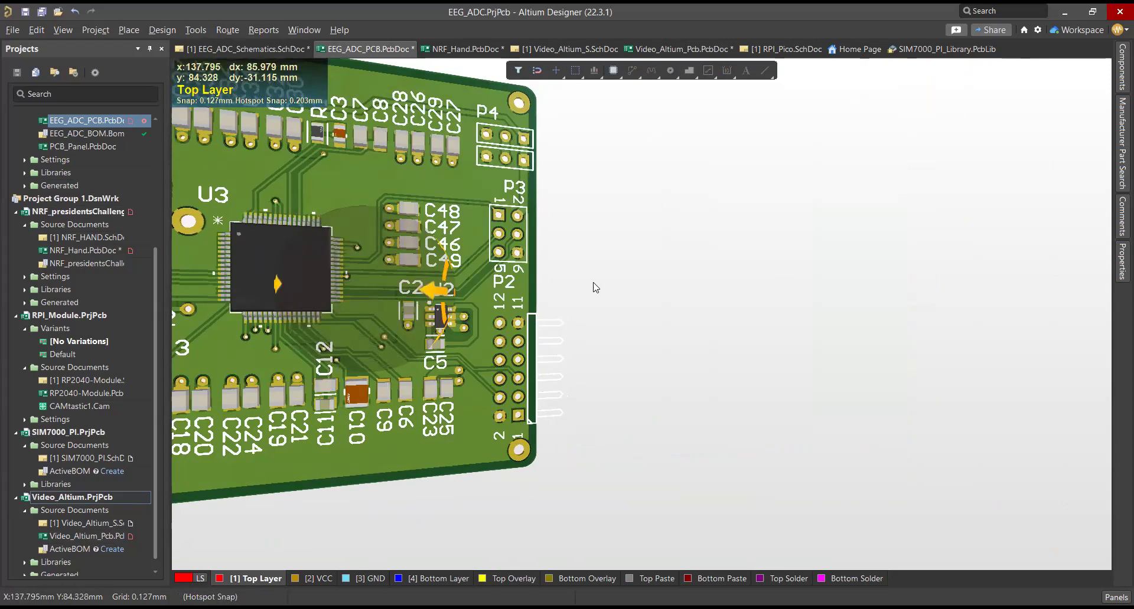
shift+scroll(474, 296, up, 3)
ctrl+scroll(524, 296, down, 2)
ctrl+scroll(525, 295, down, 2)
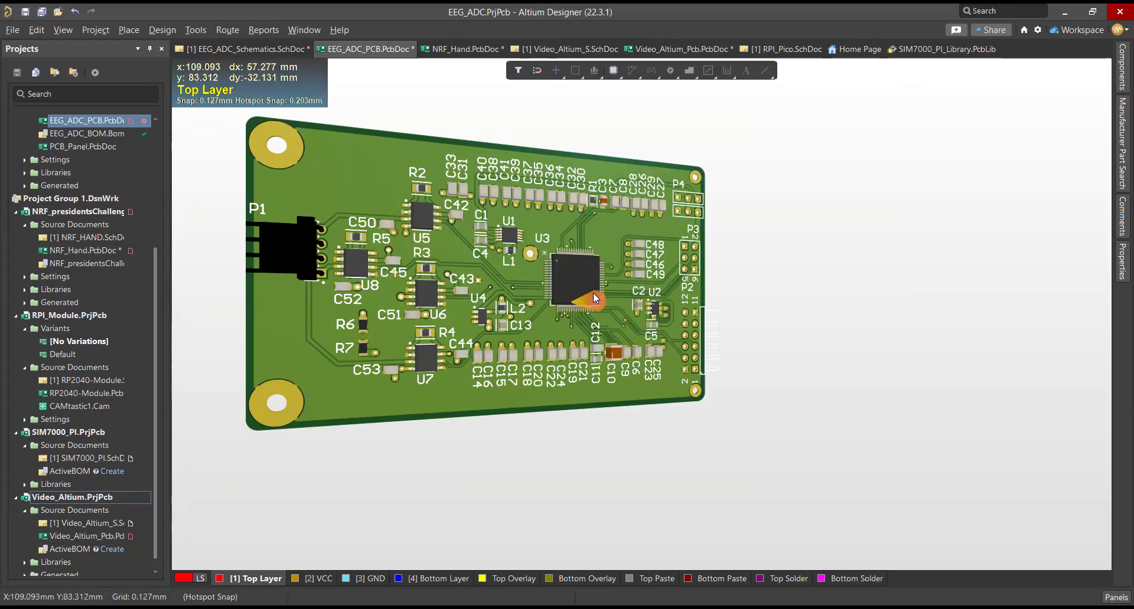
Review the available Fabrication Outputs and Assembly Outputs, and dismiss the list without generating any files.
click(12, 29)
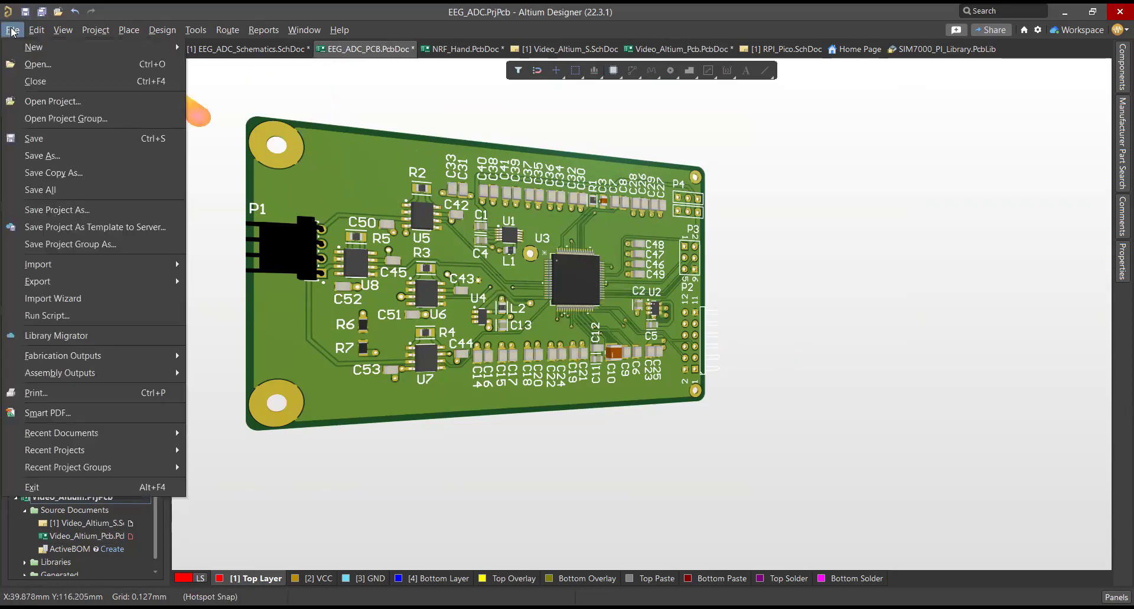
mouse_move(82, 356)
mouse_move(82, 375)
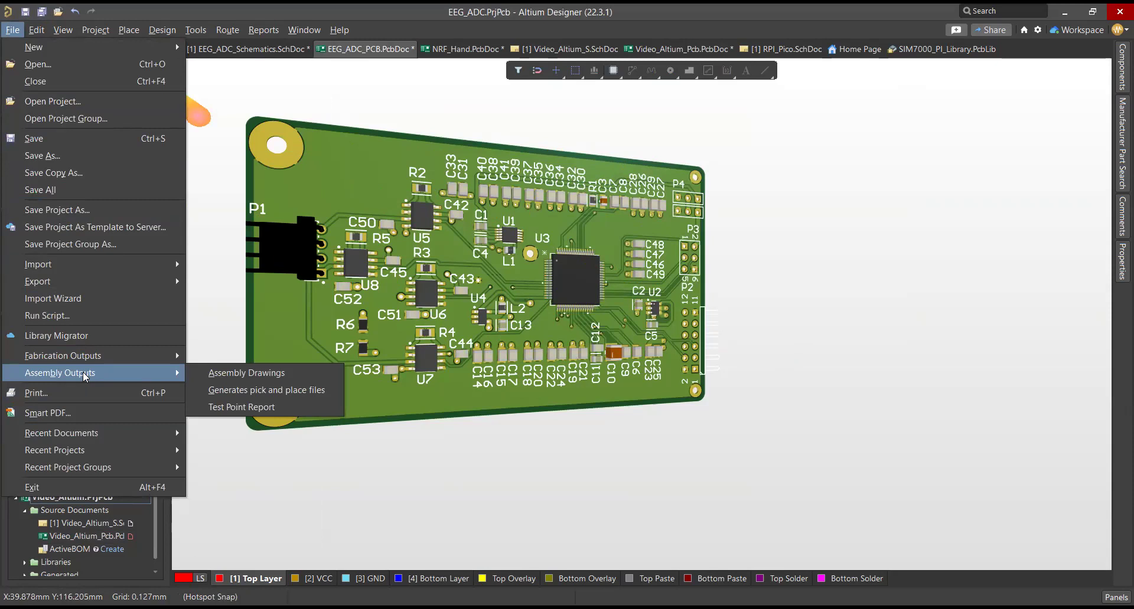
click(461, 427)
Select capacitor C17 and examine the row of capacitors along the board's lower edge in 3D.
ctrl+scroll(527, 344, up, 2)
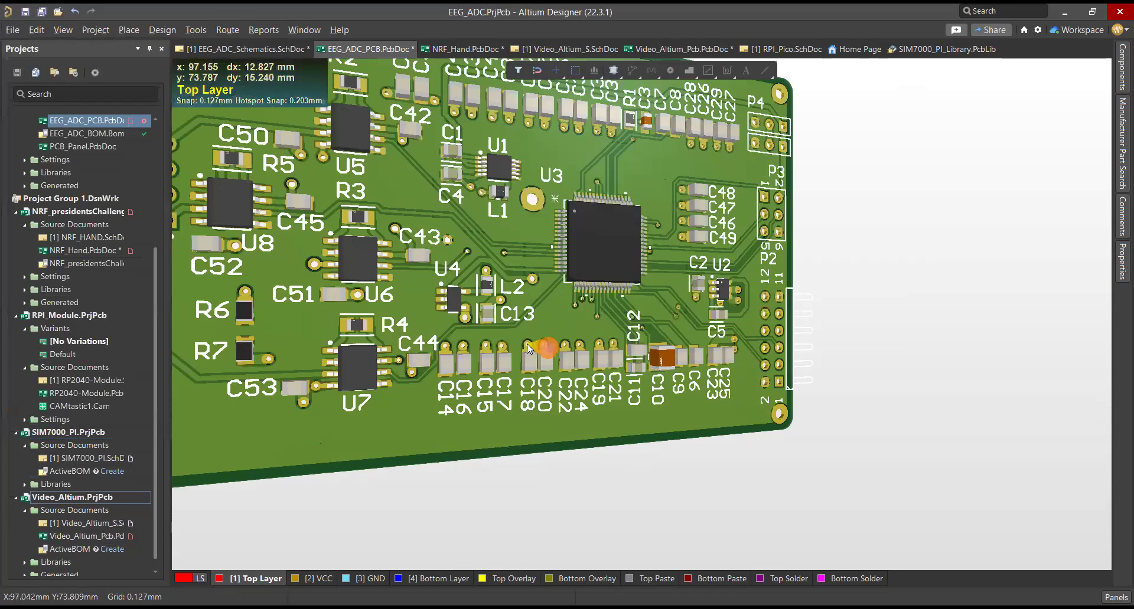
ctrl+scroll(527, 344, up, 3)
click(434, 406)
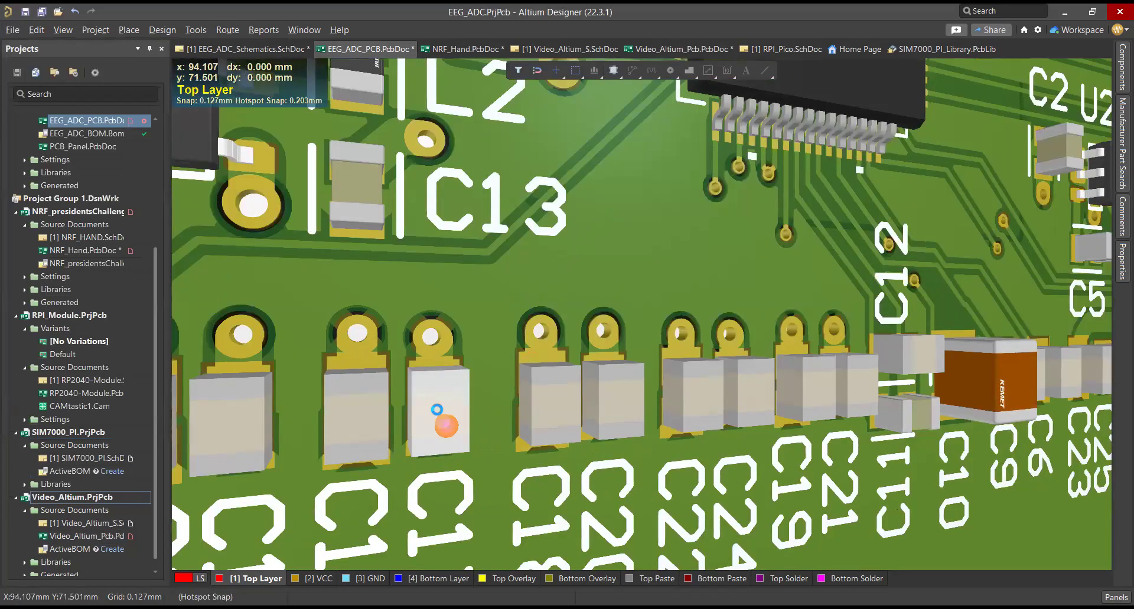
scroll(440, 417, down, 2)
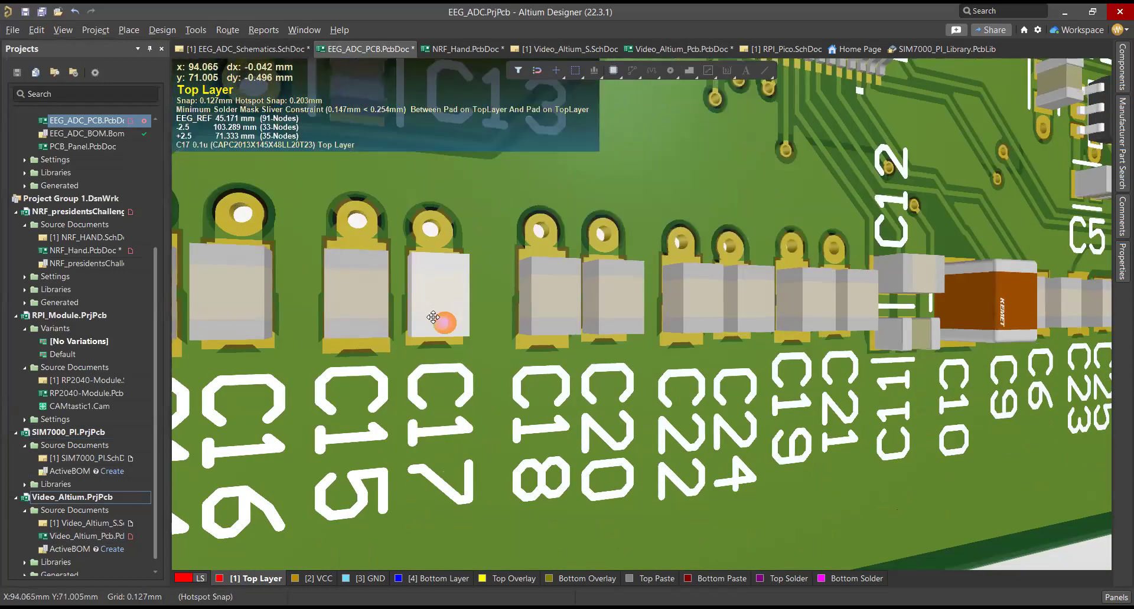
ctrl+scroll(491, 296, down, 3)
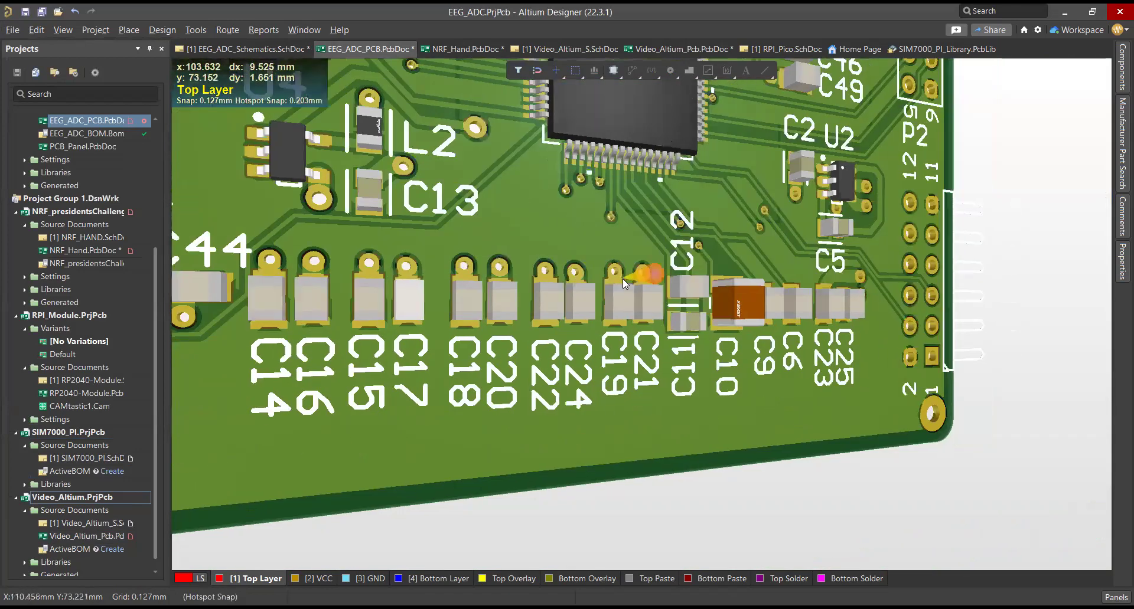
ctrl+scroll(622, 278, down, 4)
shift+right_drag(797, 190, 694, 202)
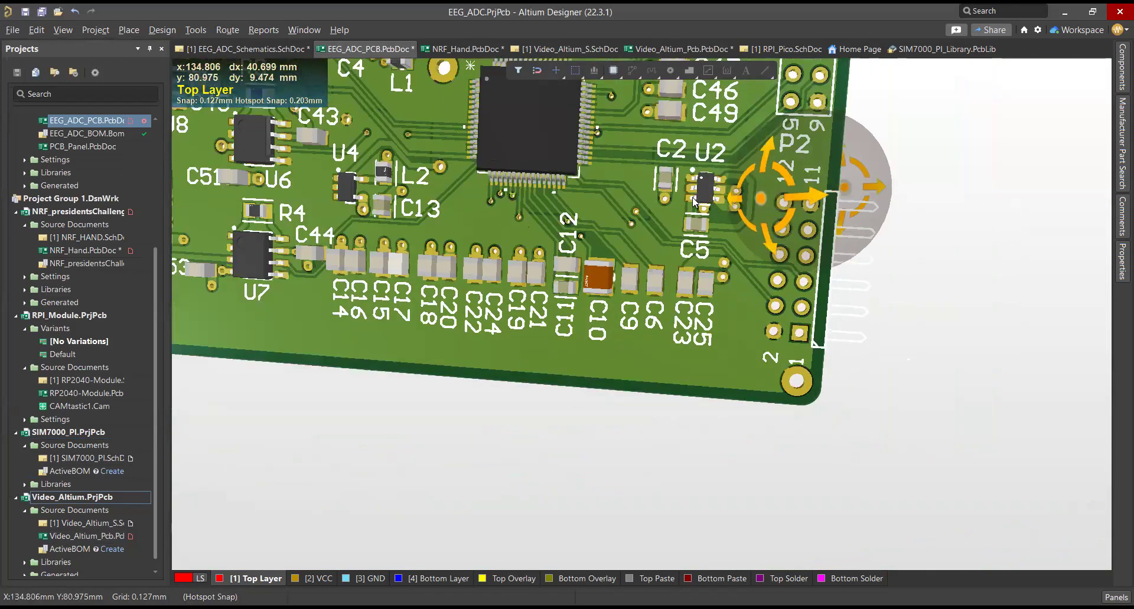
Examine the U2 chip with its pin 1 dot and the neighbouring capacitors C2 and C5 in 3D.
ctrl+scroll(694, 202, up, 6)
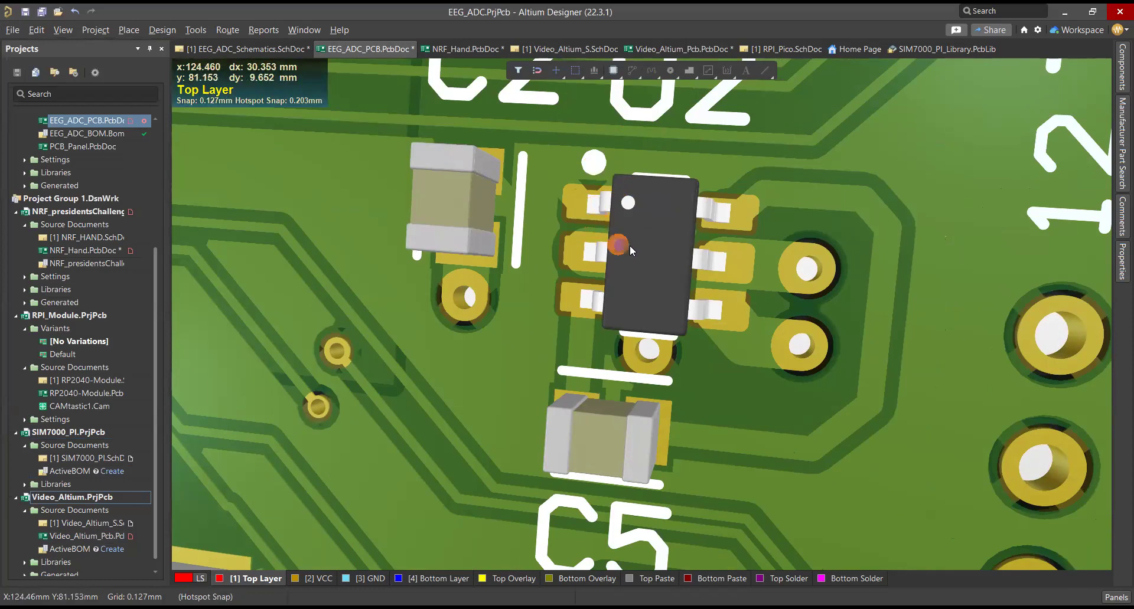
ctrl+scroll(630, 245, down, 3)
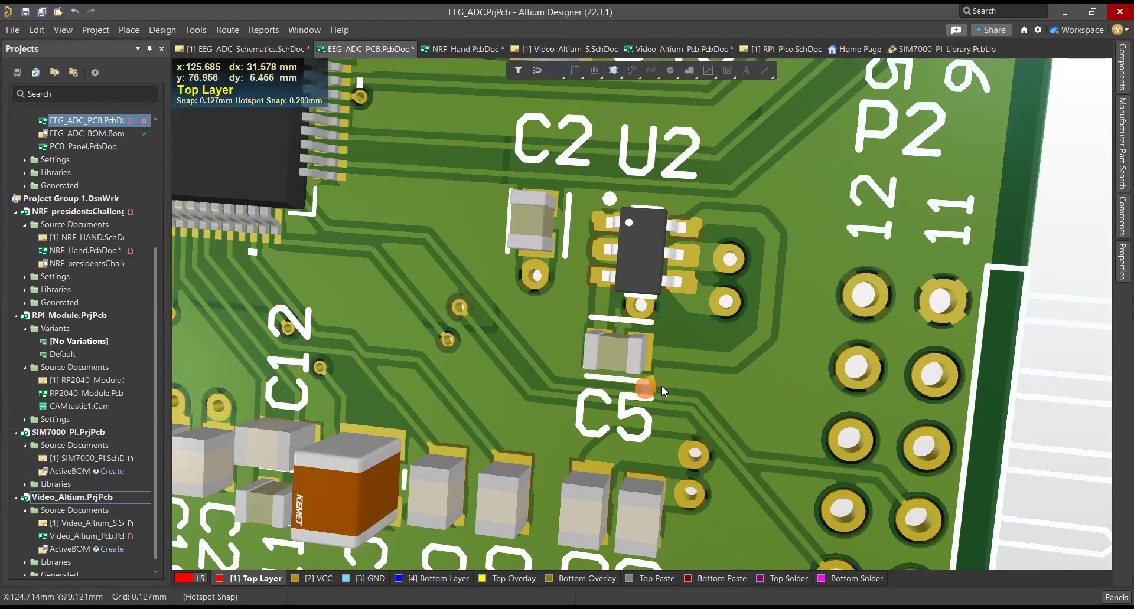
ctrl+scroll(600, 352, down, 2)
shift+scroll(599, 342, left, 4)
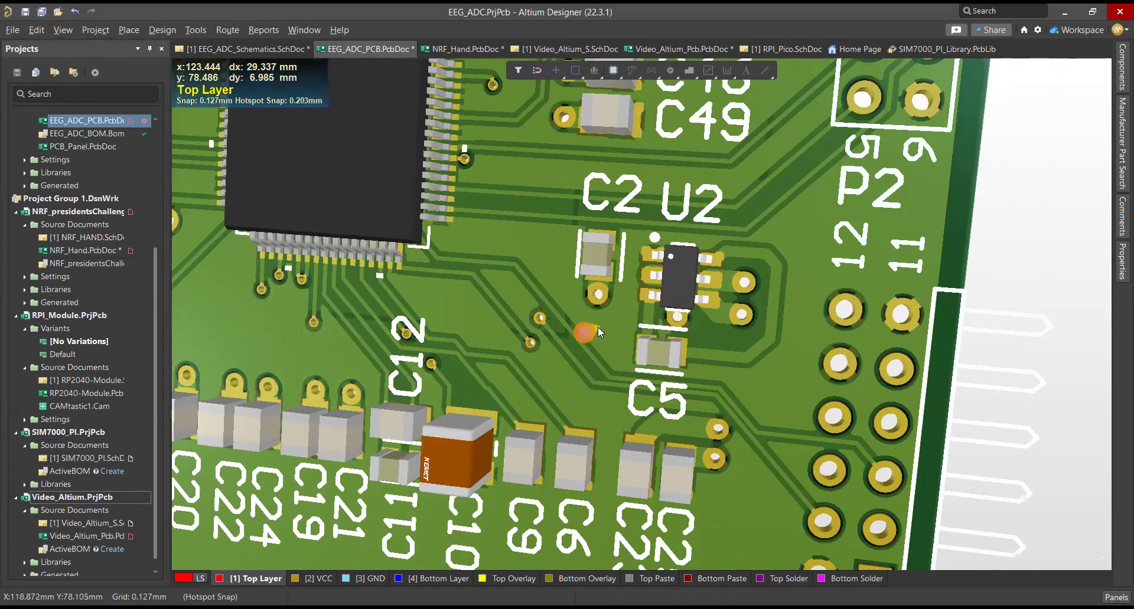
ctrl+scroll(658, 318, down, 2)
shift+scroll(667, 278, left, 3)
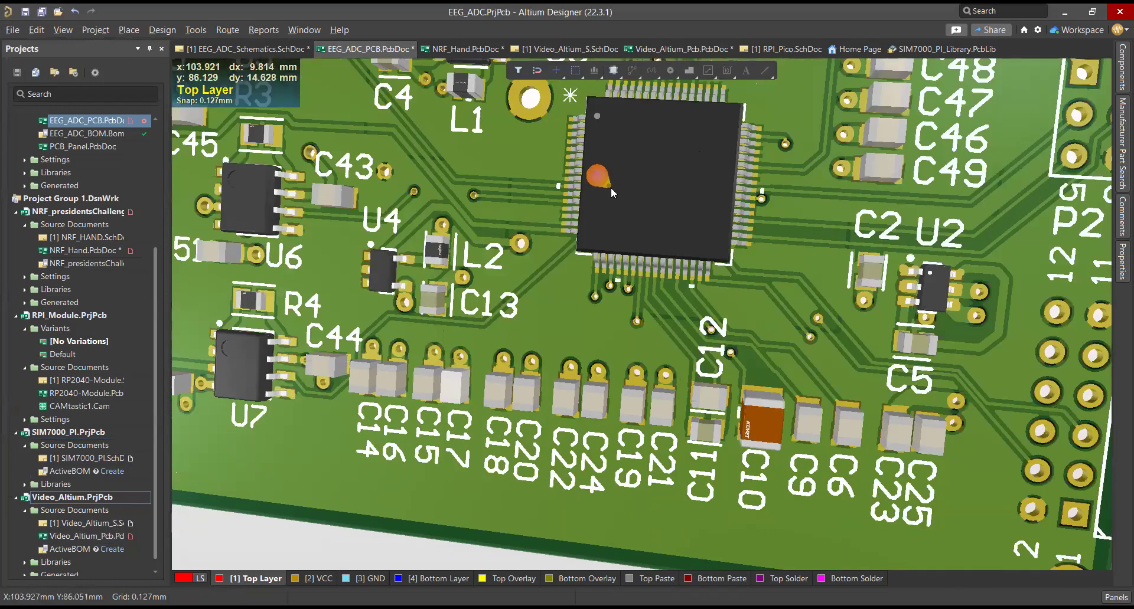
Examine the pin 1 corner and silkscreen star marker of chip U3 up close, and return to the board overview.
ctrl+scroll(611, 186, up, 5)
ctrl+scroll(604, 204, down, 2)
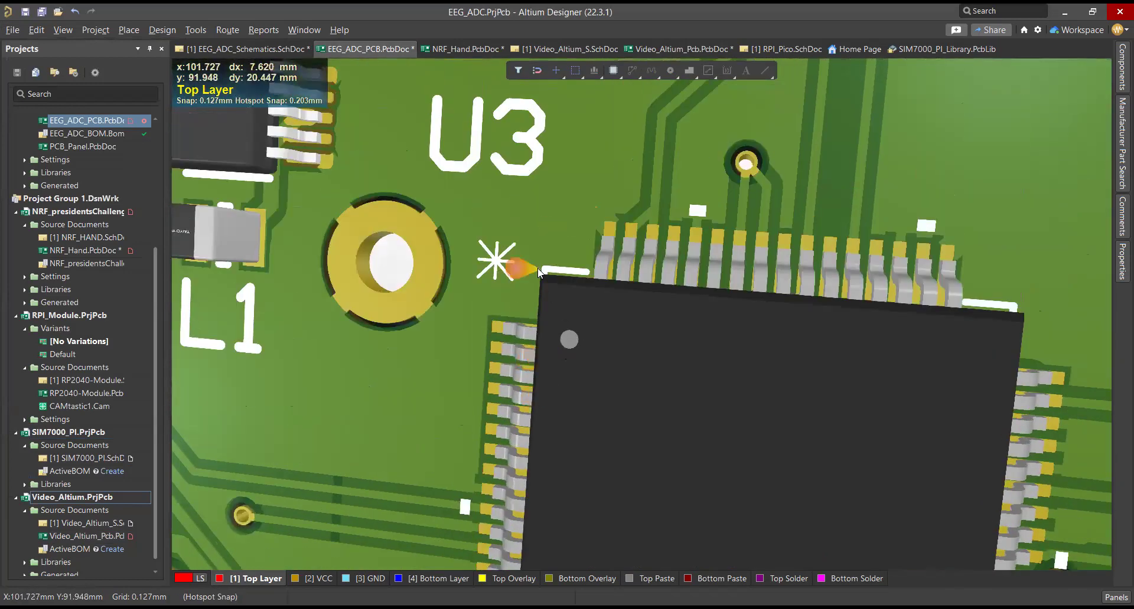
ctrl+scroll(639, 381, down, 4)
ctrl+scroll(638, 382, up, 2)
shift+scroll(638, 381, up, 5)
scroll(639, 380, down, 3)
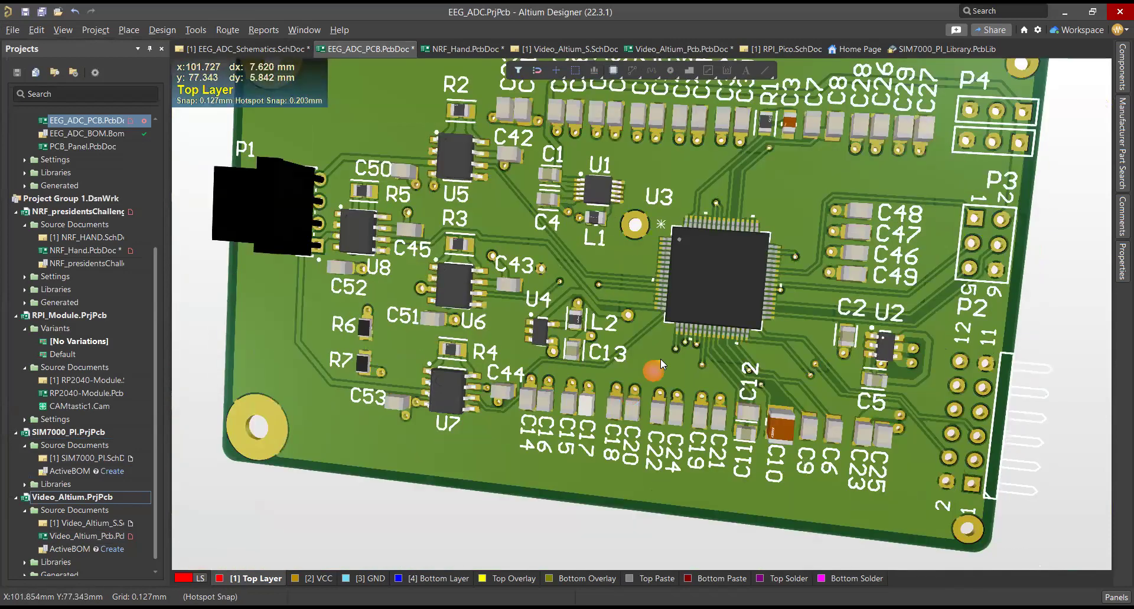
Examine the package and pins of chip U3 from above, and return to a view of the whole board.
shift+right_drag(644, 335, 640, 343)
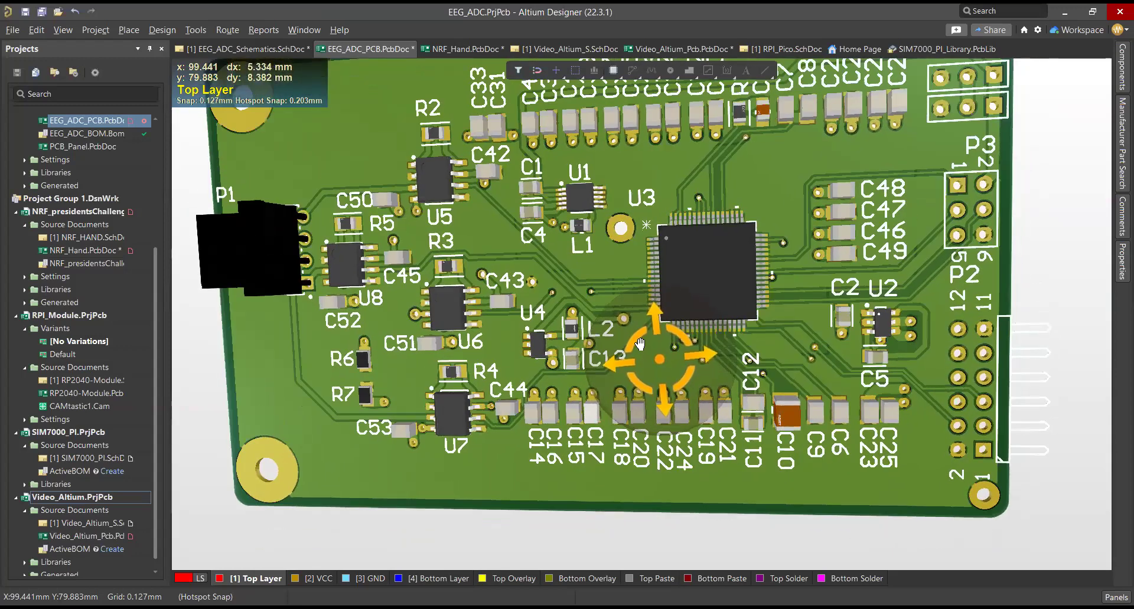
shift+right_drag(620, 282, 659, 331)
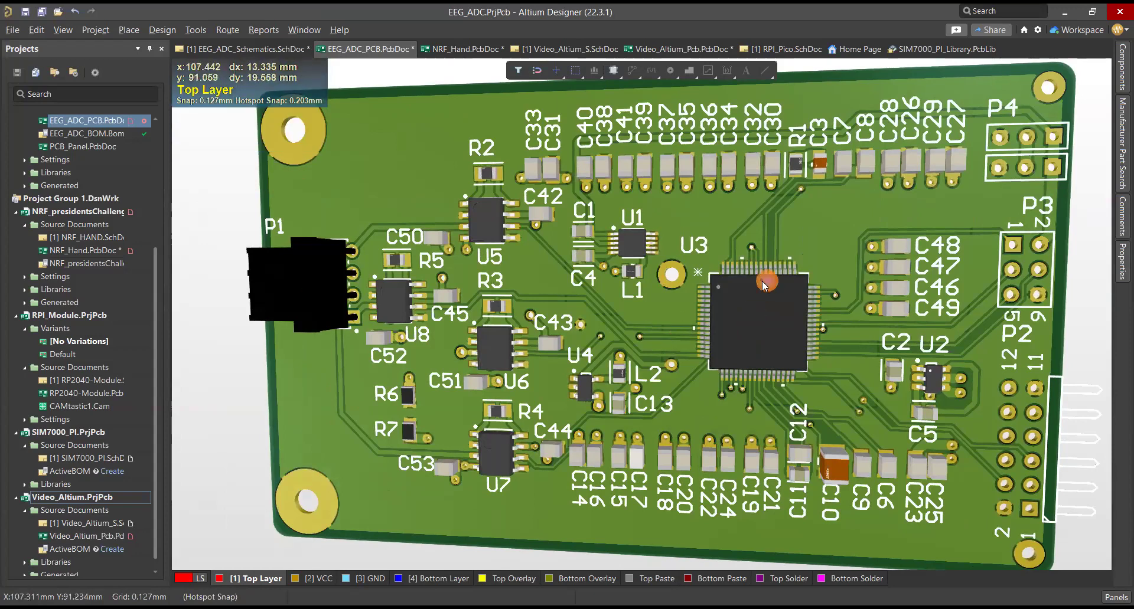
ctrl+scroll(767, 308, up, 5)
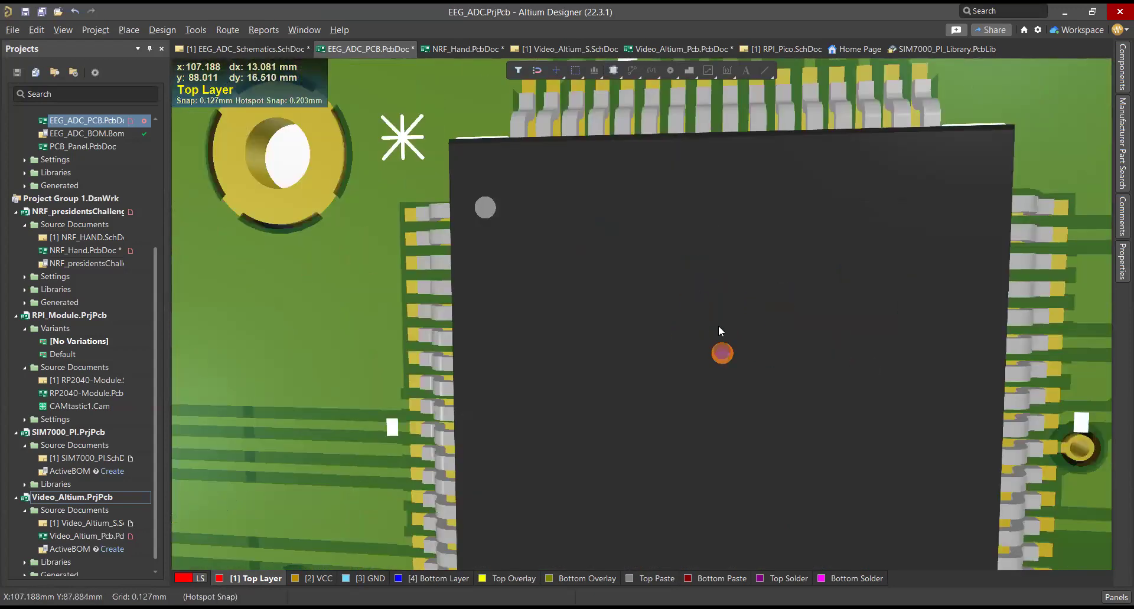
ctrl+scroll(720, 343, up, 1)
ctrl+scroll(720, 328, down, 5)
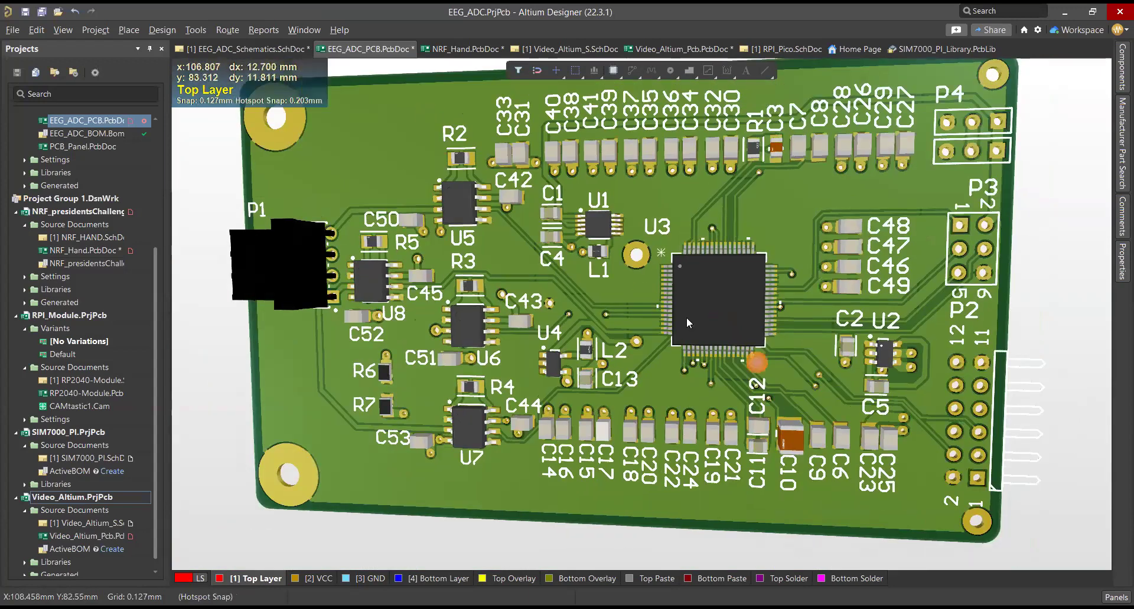
ctrl+scroll(686, 317, down, 1)
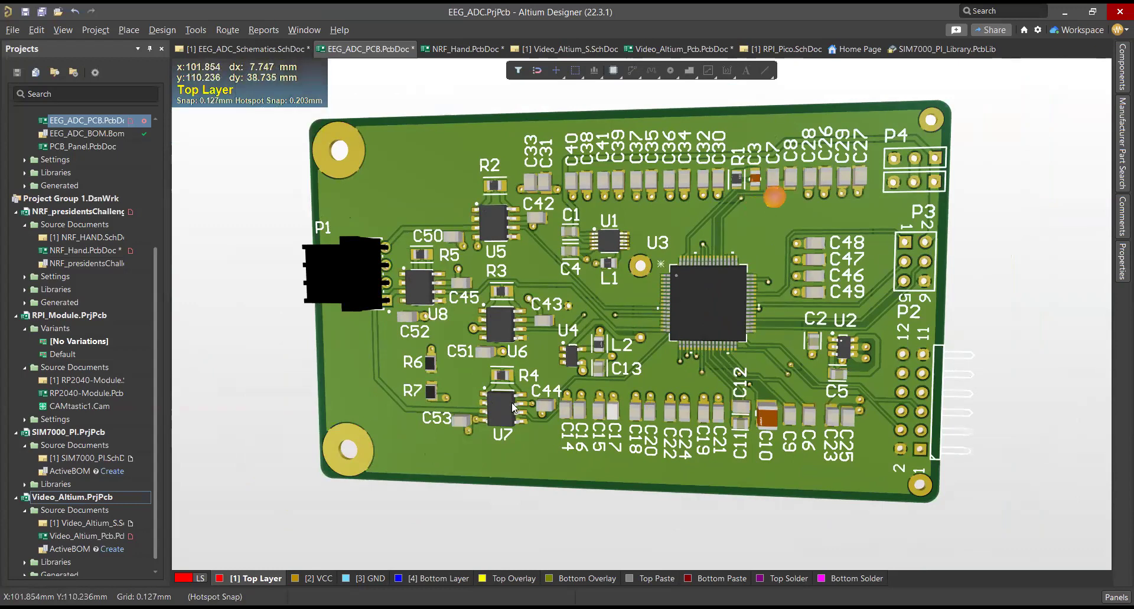
shift+right_drag(609, 353, 603, 371)
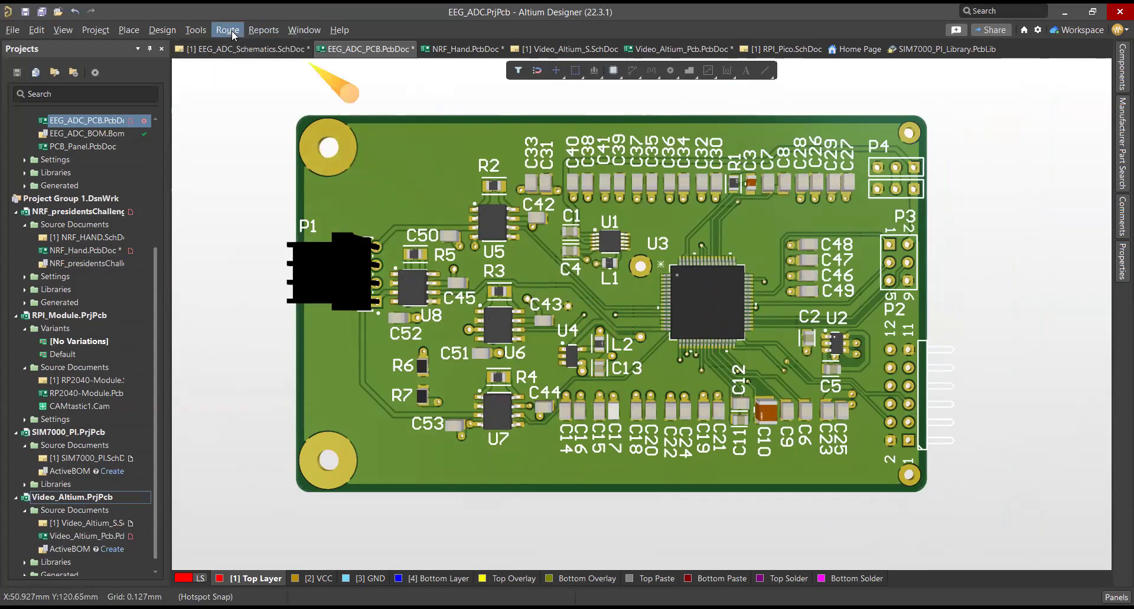
click(196, 29)
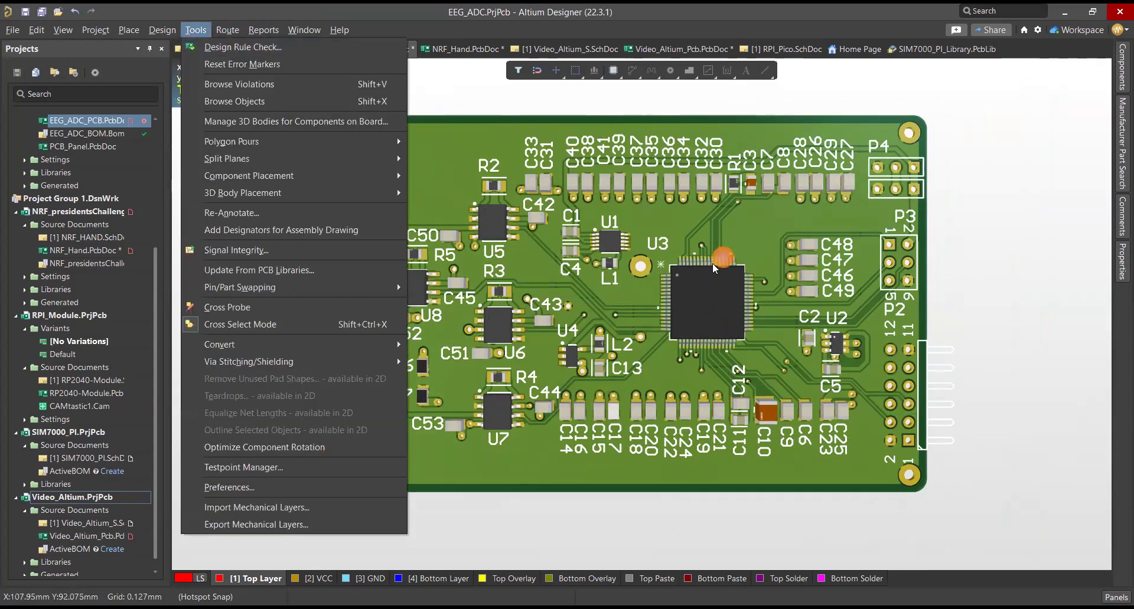
click(680, 232)
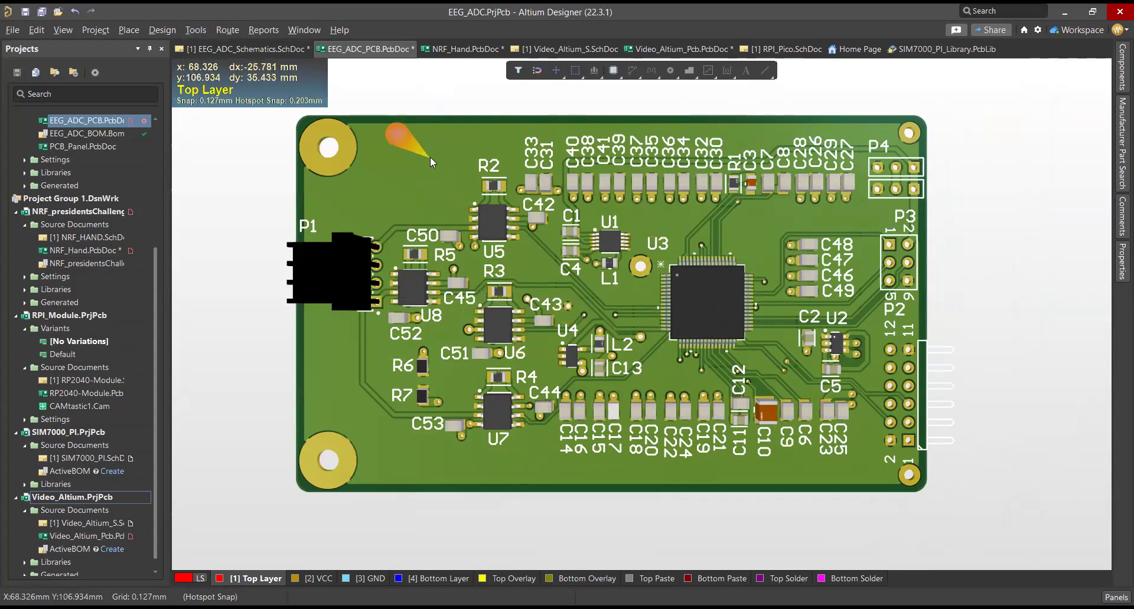
Switch the EEG ADC board from the 3D view to Board Planning Mode.
key(1)
right_drag(440, 206, 595, 291)
scroll(595, 290, up, 4)
scroll(595, 290, down, 3)
scroll(621, 275, down, 4)
scroll(591, 403, up, 3)
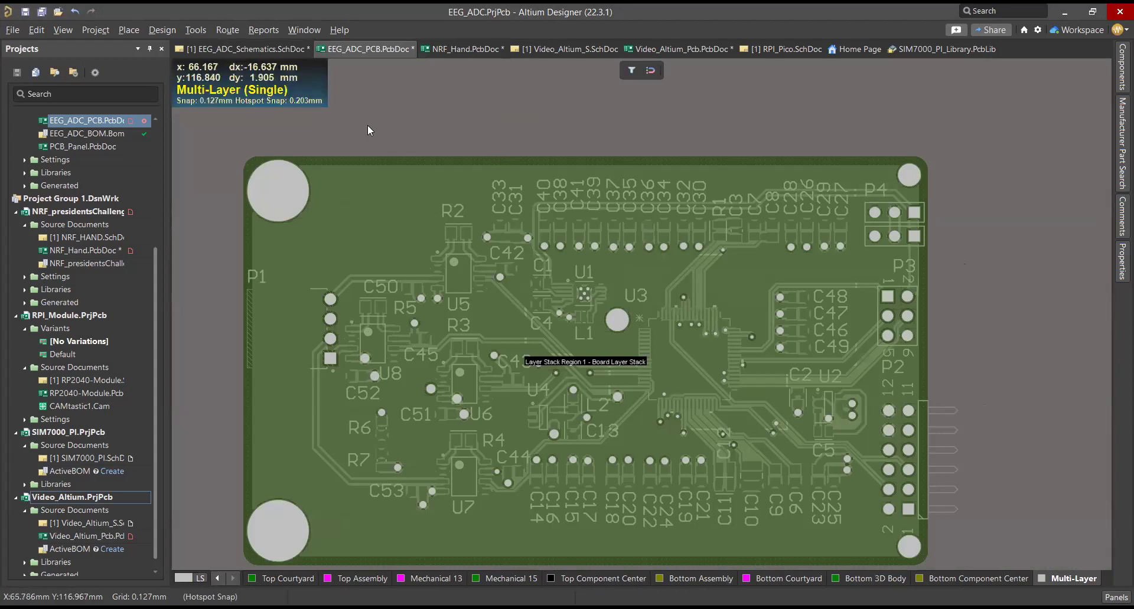
Measure the board's width along its upper edge from corner to corner with Measure Distance.
click(162, 30)
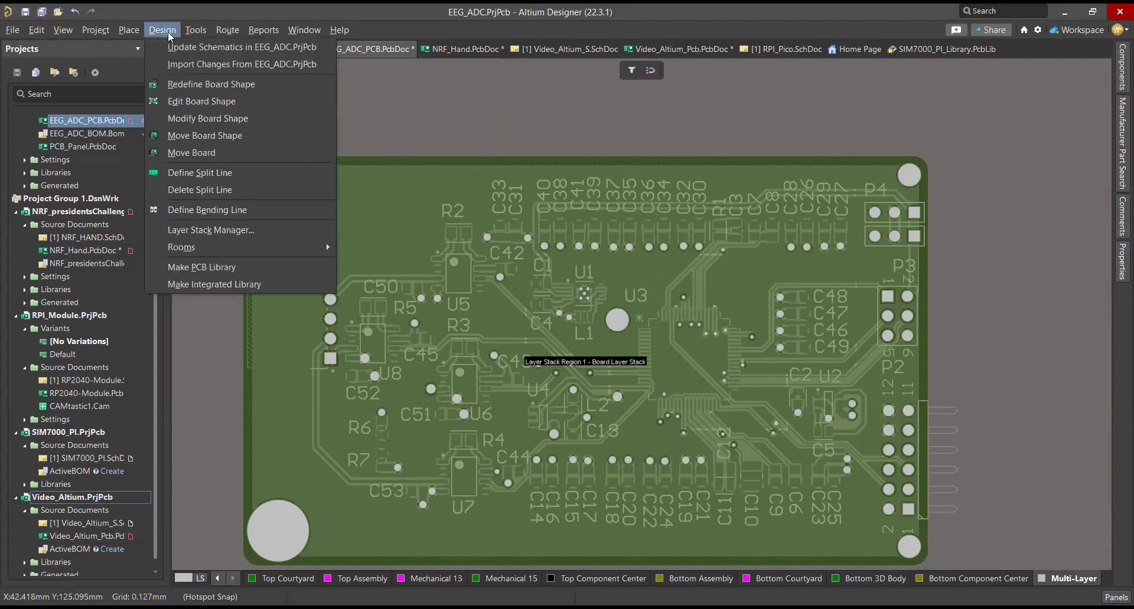
click(163, 30)
click(199, 30)
key(Right)
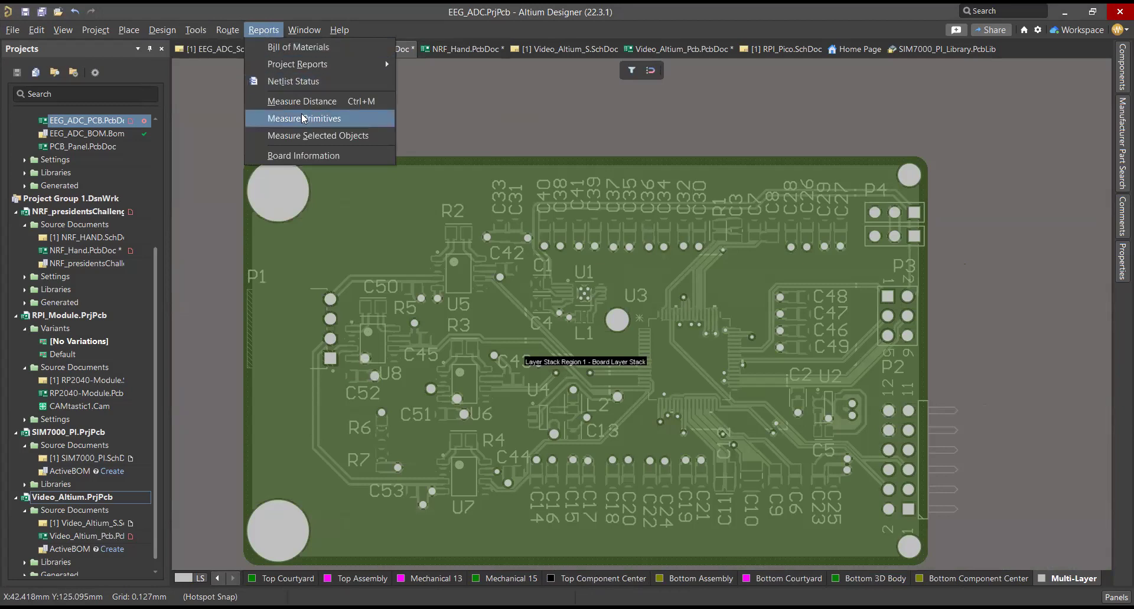
click(321, 102)
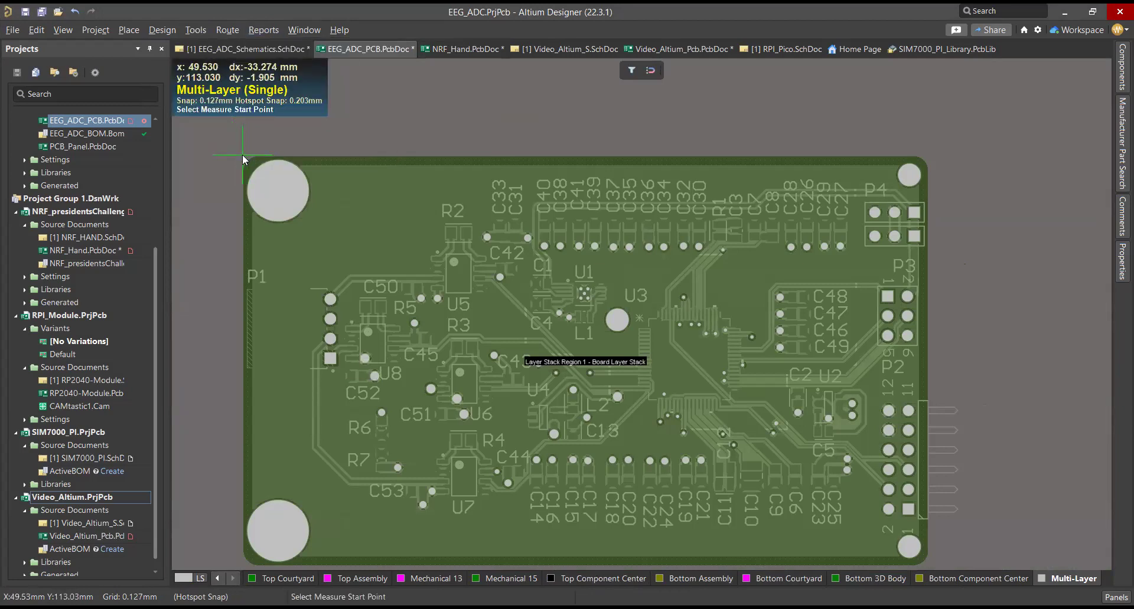
click(243, 154)
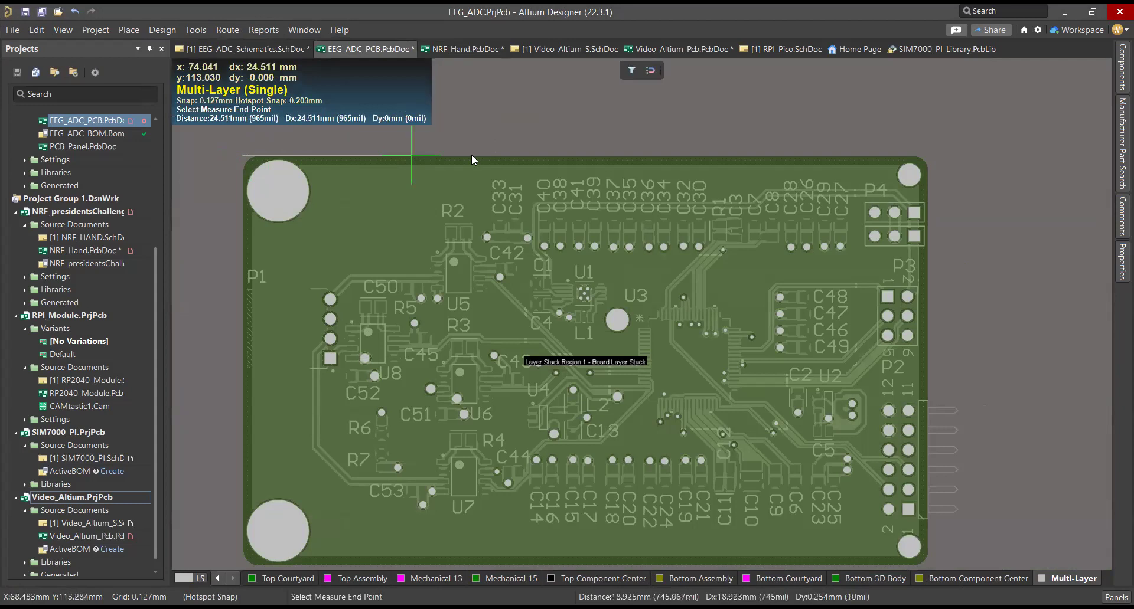
click(929, 155)
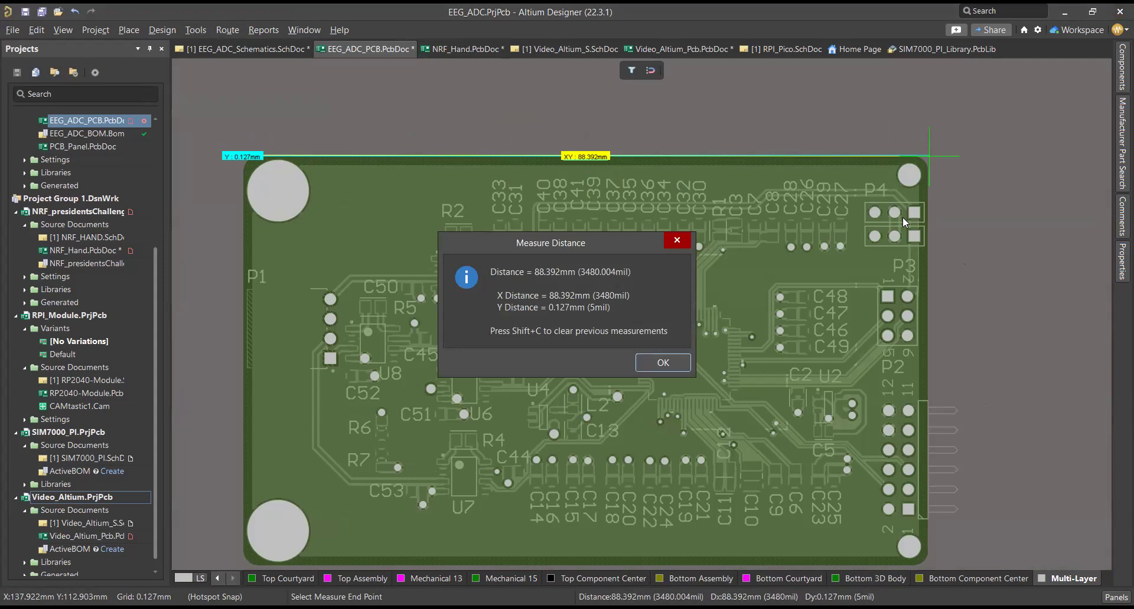
click(664, 361)
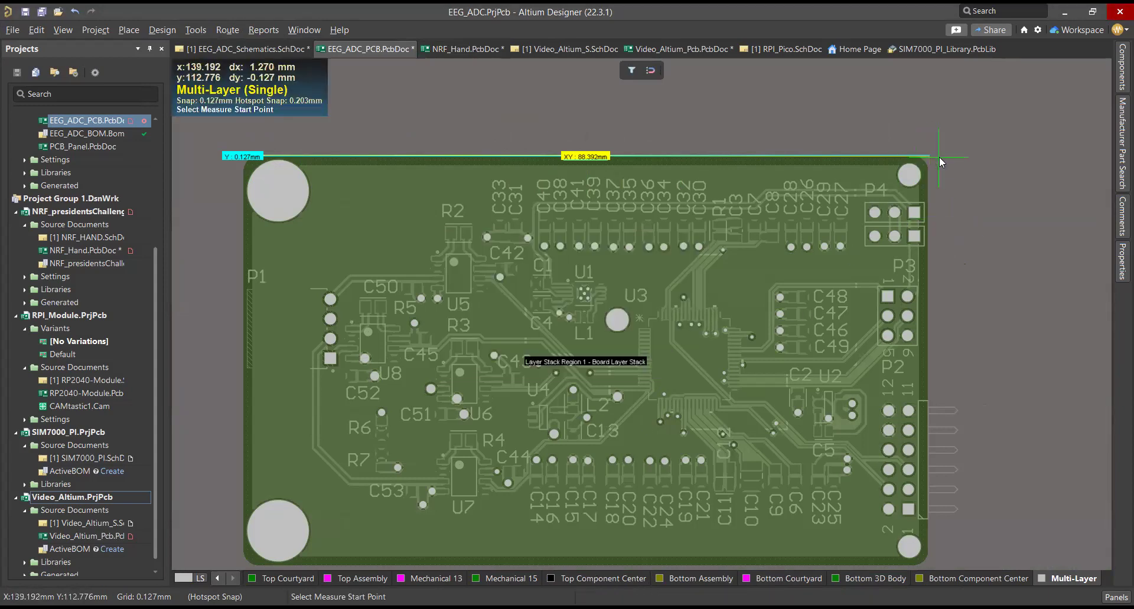
Measure the board's height from the upper corner beside P4 to the lower corner beside P2, and end the measuring command.
click(928, 154)
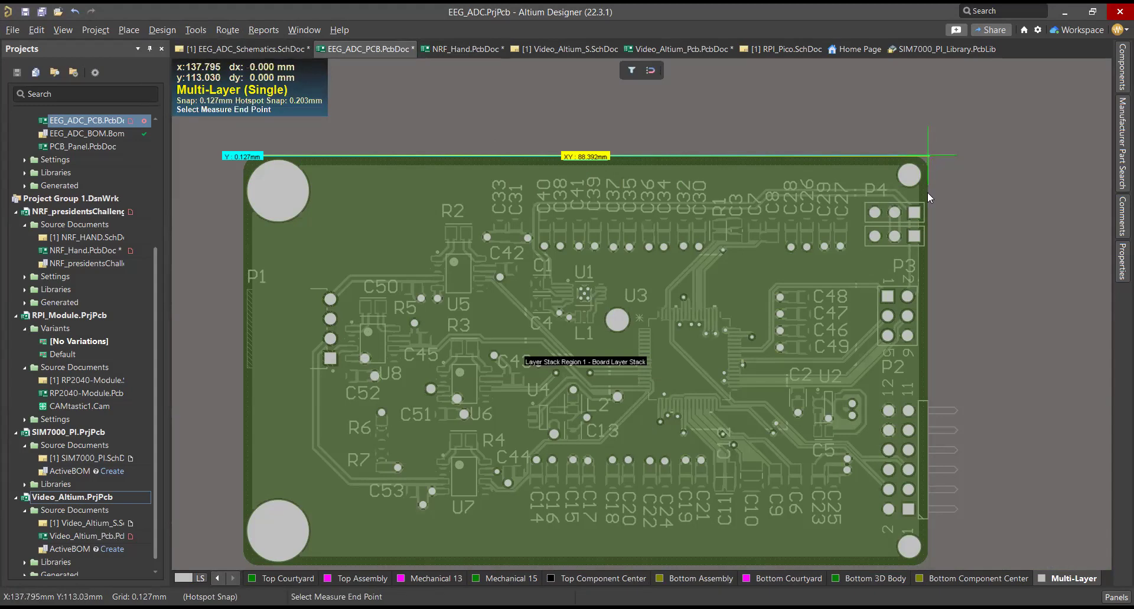
scroll(918, 278, down, 3)
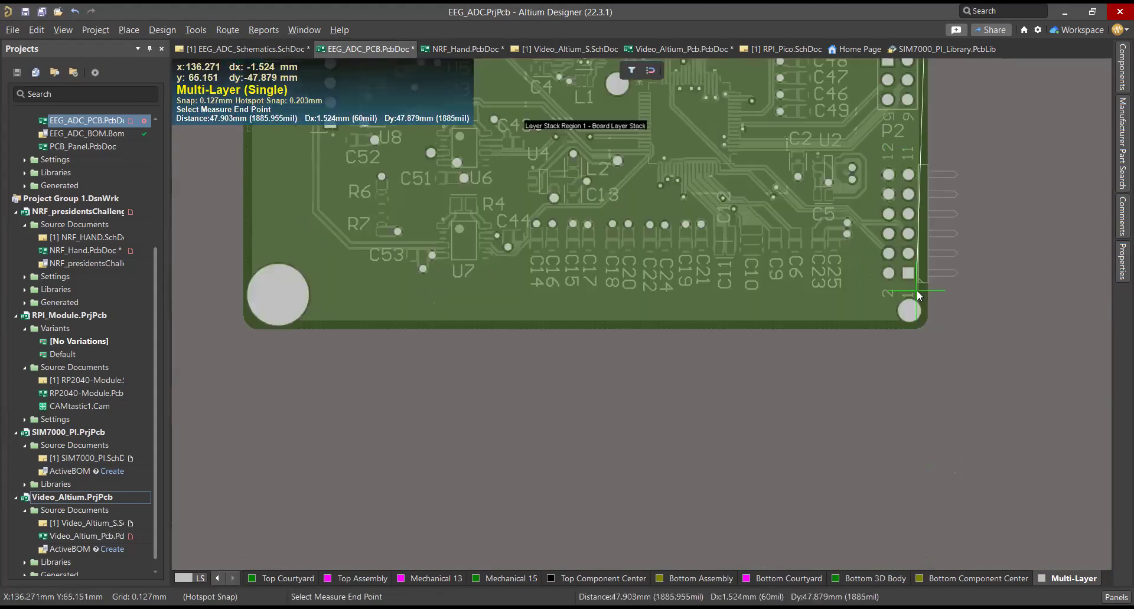
click(926, 332)
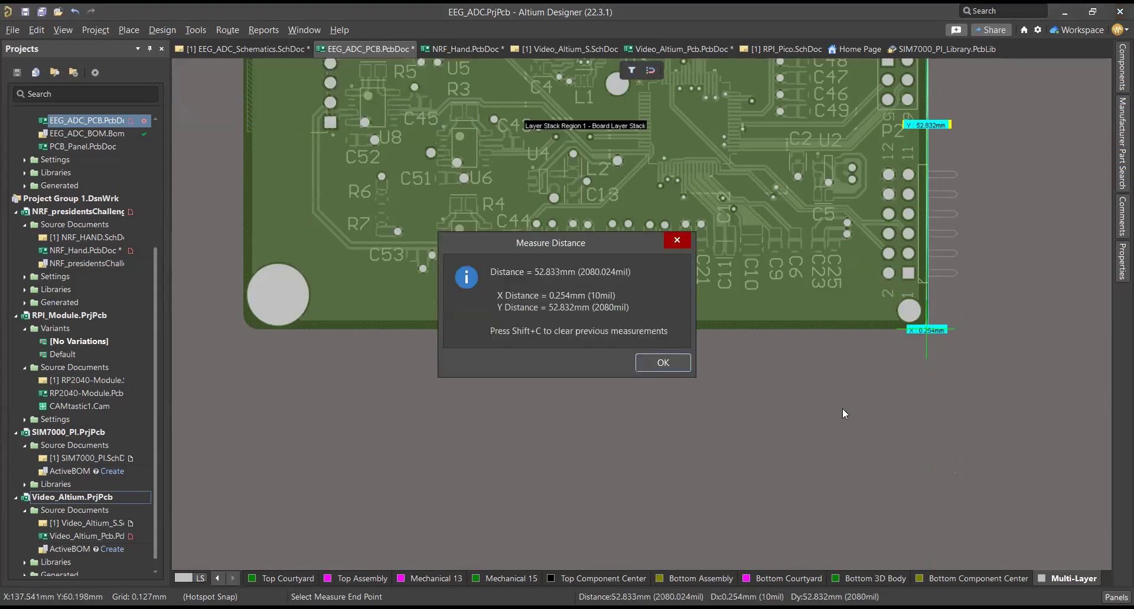
click(652, 362)
scroll(659, 479, up, 1)
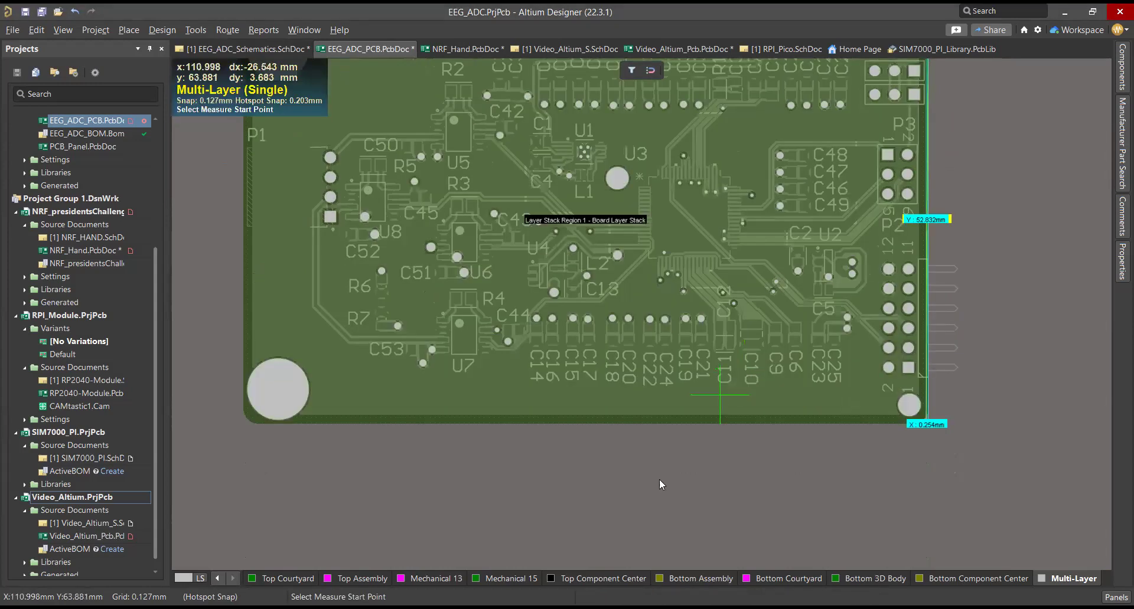
scroll(566, 506, down, 3)
scroll(552, 271, up, 6)
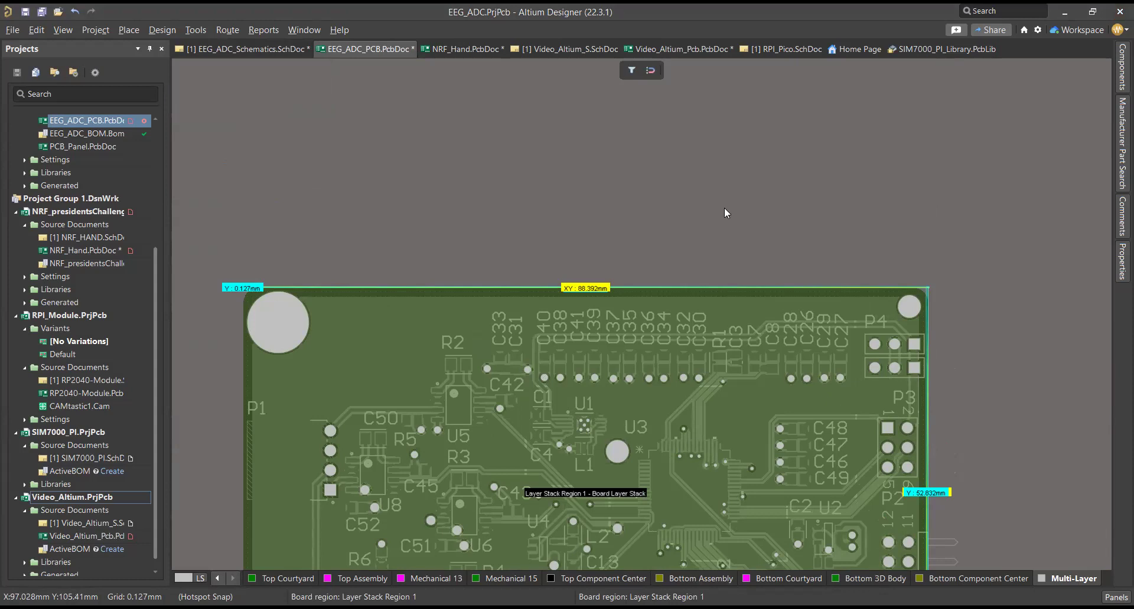
scroll(690, 367, down, 1)
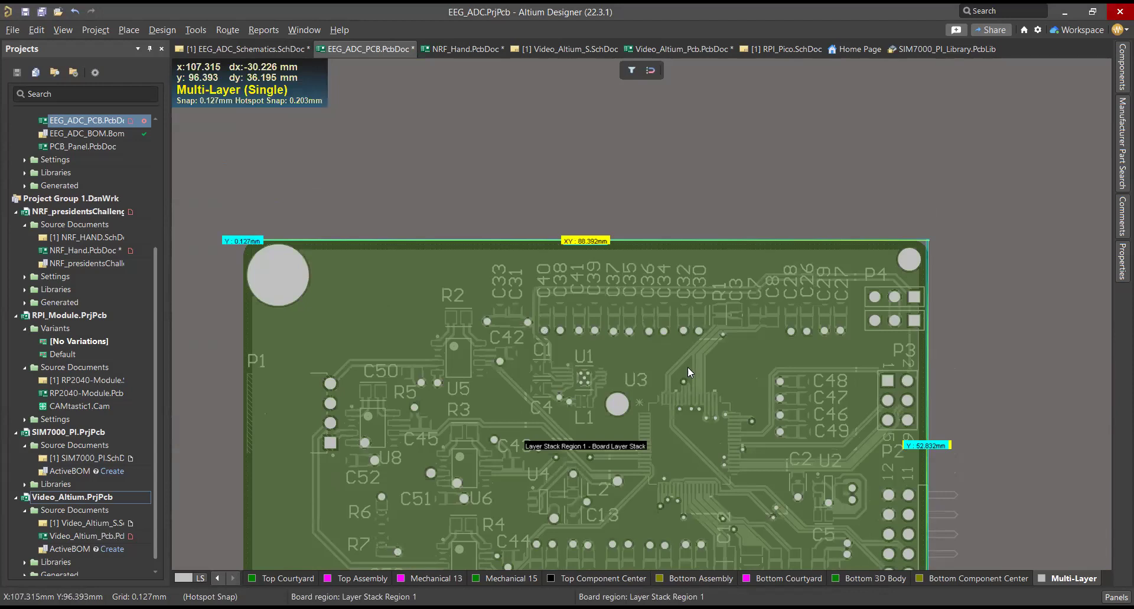
scroll(687, 367, down, 2)
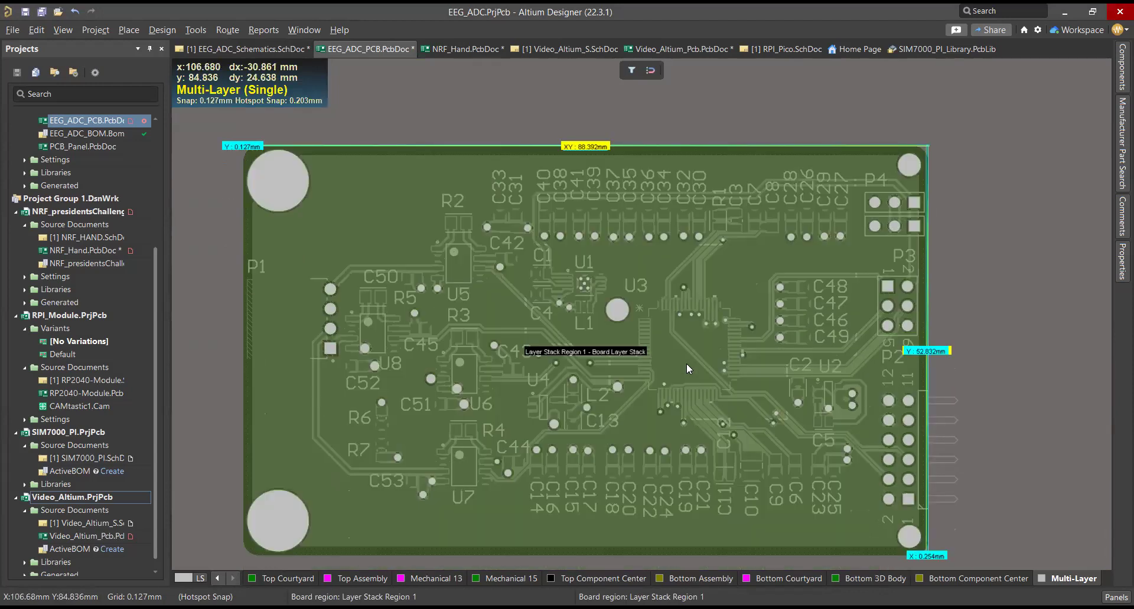